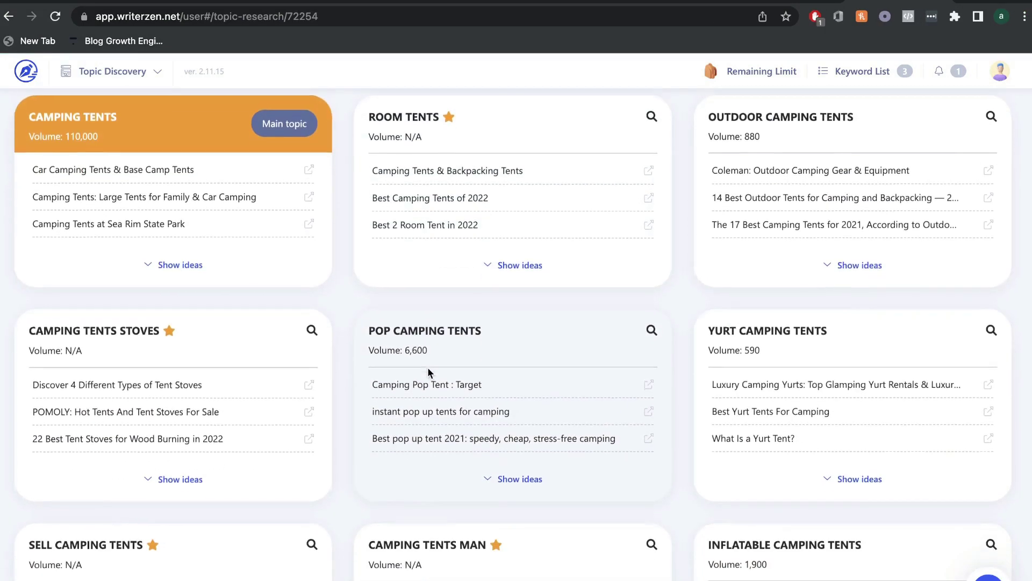
Look through the camping tents topic clusters in the Topic Discovery results.
{"action": "scroll", "coordinate": [428, 370], "scroll_direction": "down", "scroll_amount": 5}
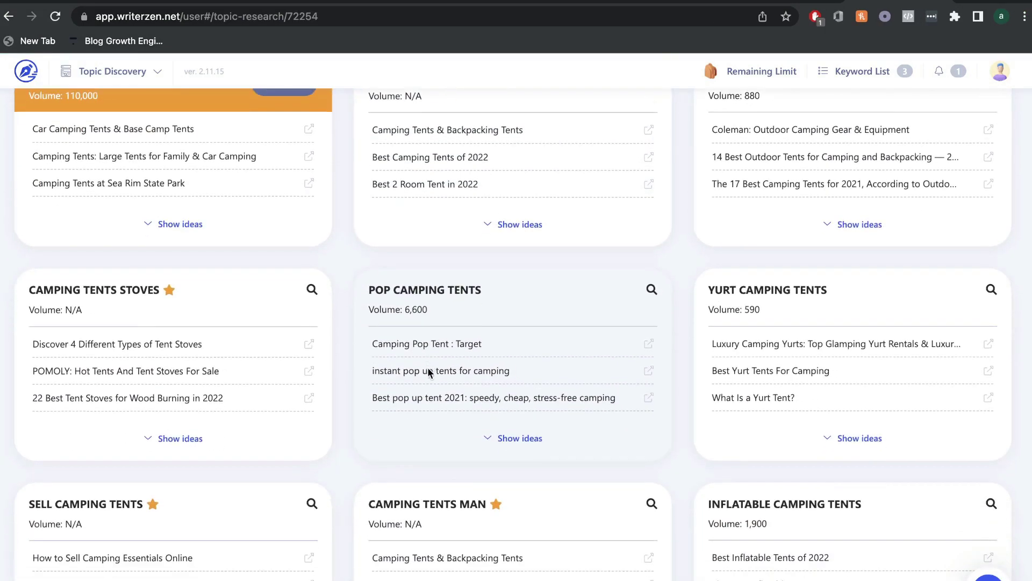
{"action": "scroll", "coordinate": [428, 370], "scroll_direction": "down", "scroll_amount": 2}
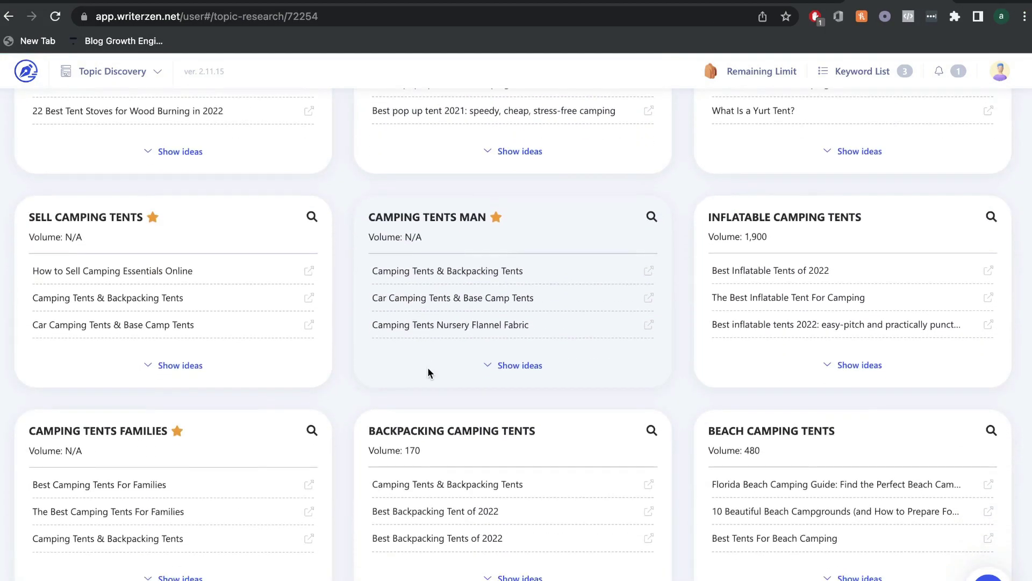
{"action": "scroll", "coordinate": [429, 371], "scroll_direction": "up", "scroll_amount": 6}
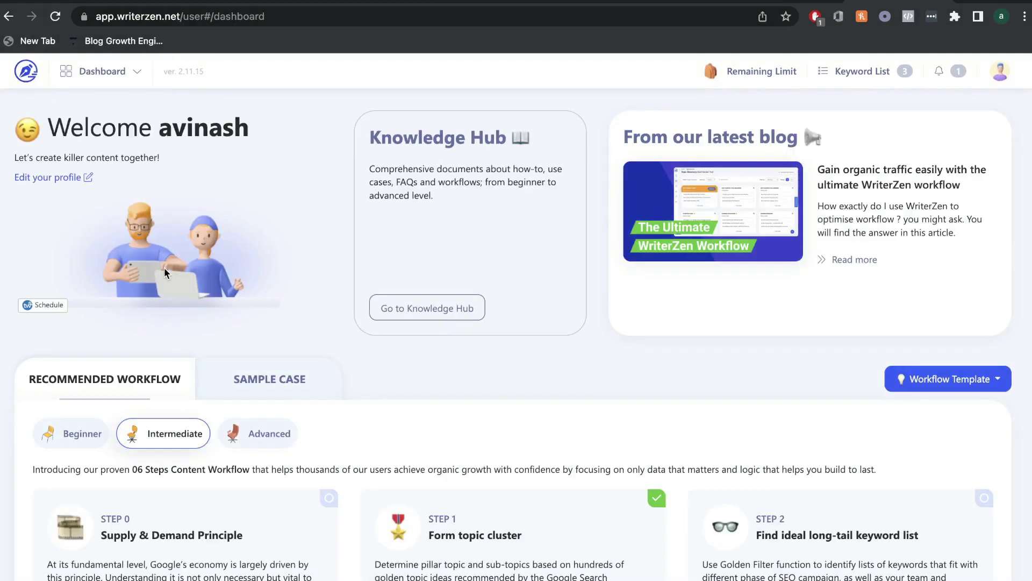
Open Keyword Explorer from the dashboard and examine the SERP overview for outdoor camping tents.
{"action": "scroll", "coordinate": [374, 480], "scroll_direction": "down", "scroll_amount": 8}
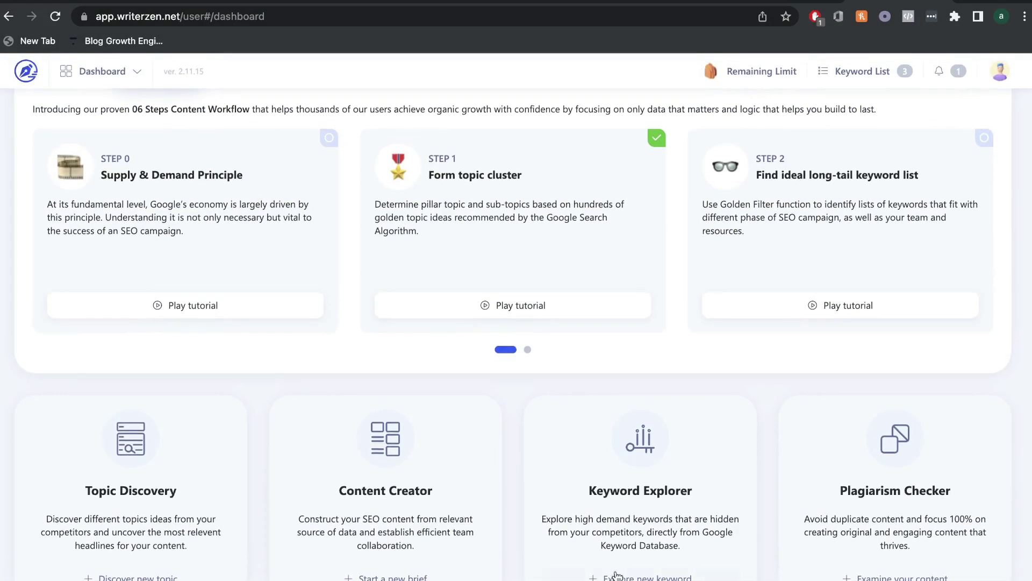
{"action": "left_click", "coordinate": [616, 576]}
{"action": "left_click", "coordinate": [331, 509]}
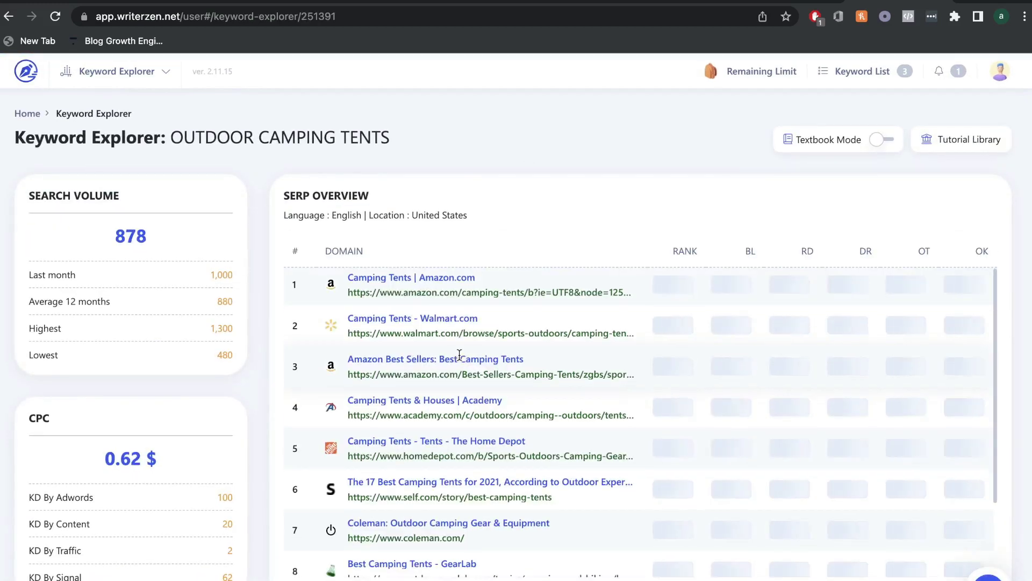
{"action": "scroll", "coordinate": [459, 354], "scroll_direction": "down", "scroll_amount": 3}
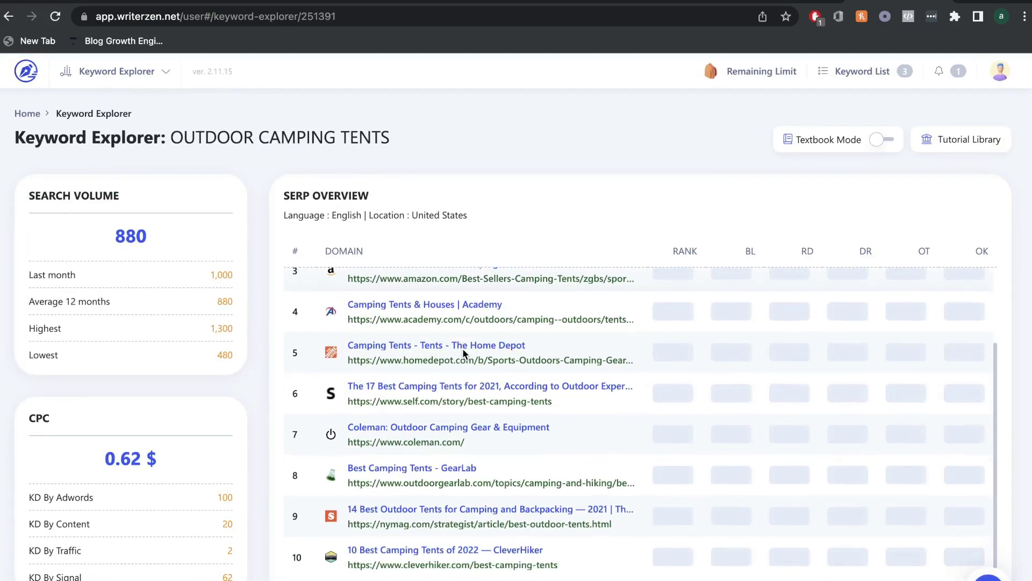
{"action": "scroll", "coordinate": [463, 353], "scroll_direction": "down", "scroll_amount": 2}
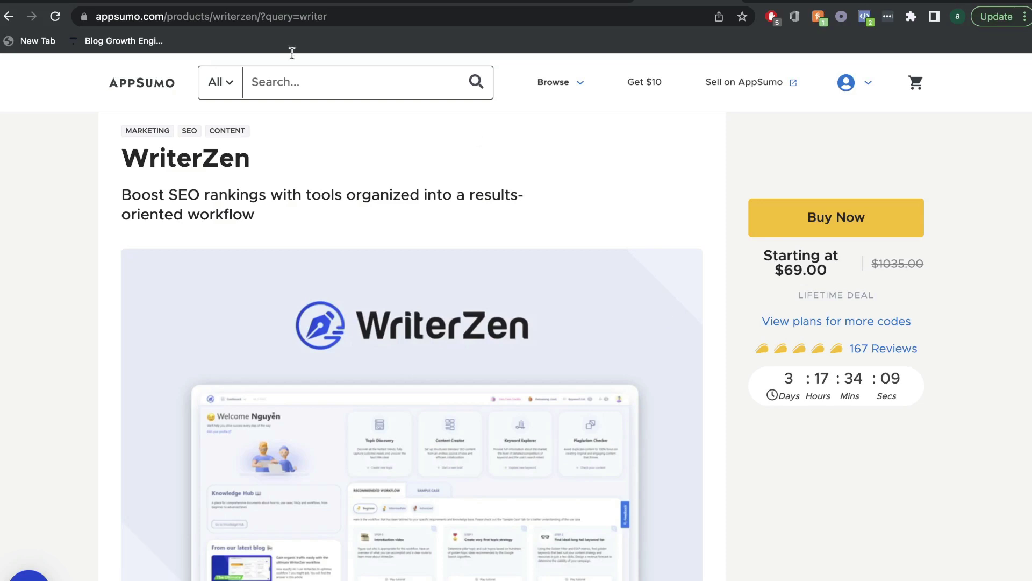
Review WriterZen's AppSumo lifetime deal, covering the deal terms, included features, and the Single, Double and Multiple plans.
{"action": "scroll", "coordinate": [663, 350], "scroll_direction": "down", "scroll_amount": 1}
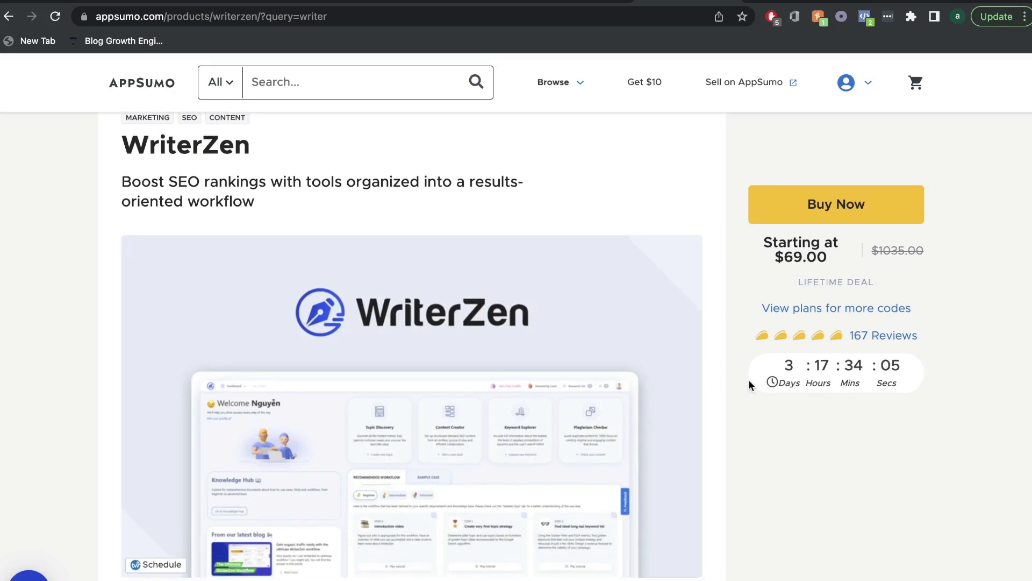
{"action": "scroll", "coordinate": [787, 401], "scroll_direction": "down", "scroll_amount": 1}
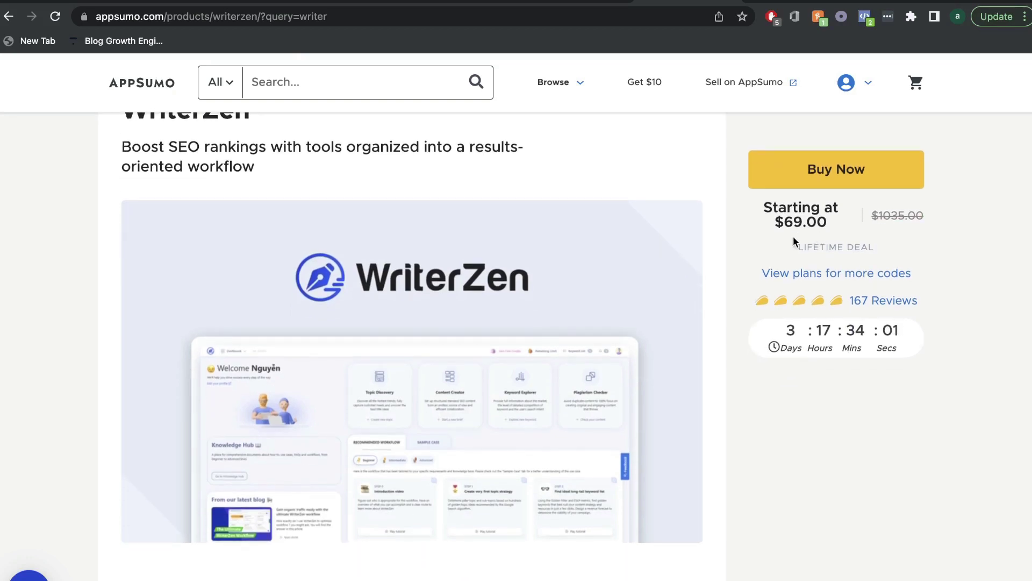
{"action": "scroll", "coordinate": [723, 347], "scroll_direction": "down", "scroll_amount": 2}
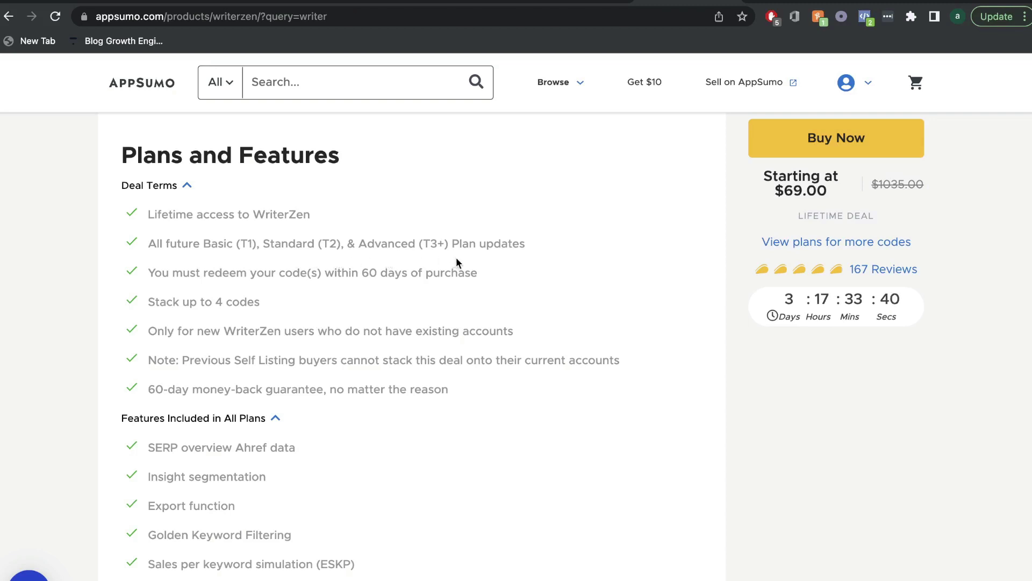
{"action": "scroll", "coordinate": [398, 307], "scroll_direction": "down", "scroll_amount": 5}
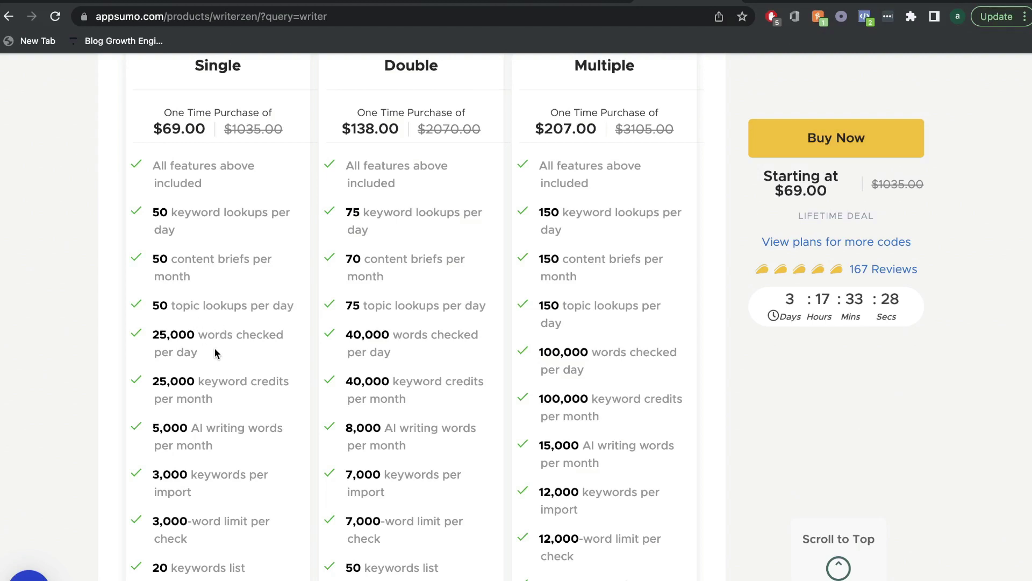
{"action": "scroll", "coordinate": [228, 377], "scroll_direction": "down", "scroll_amount": 1}
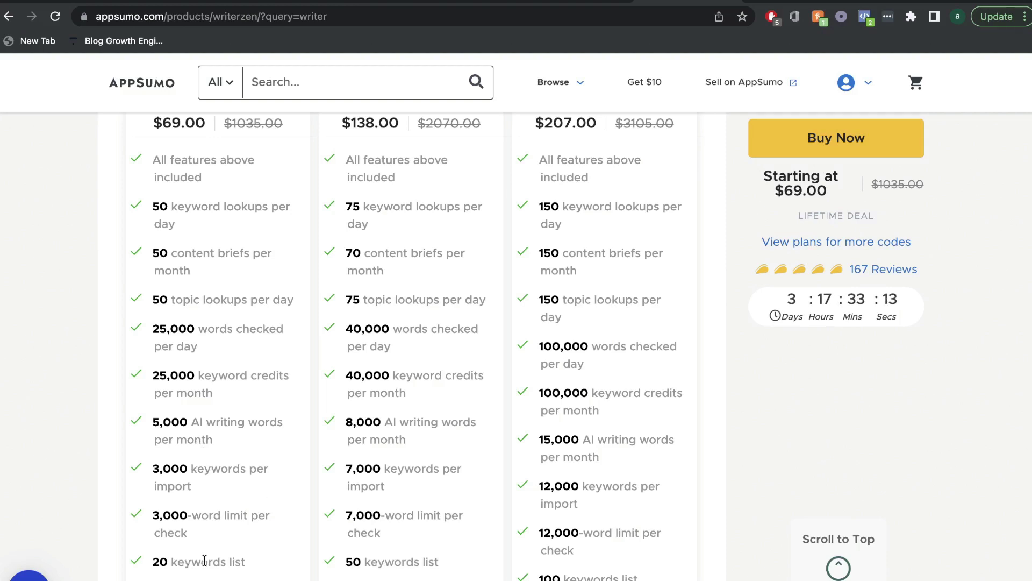
{"action": "scroll", "coordinate": [369, 449], "scroll_direction": "up", "scroll_amount": 3}
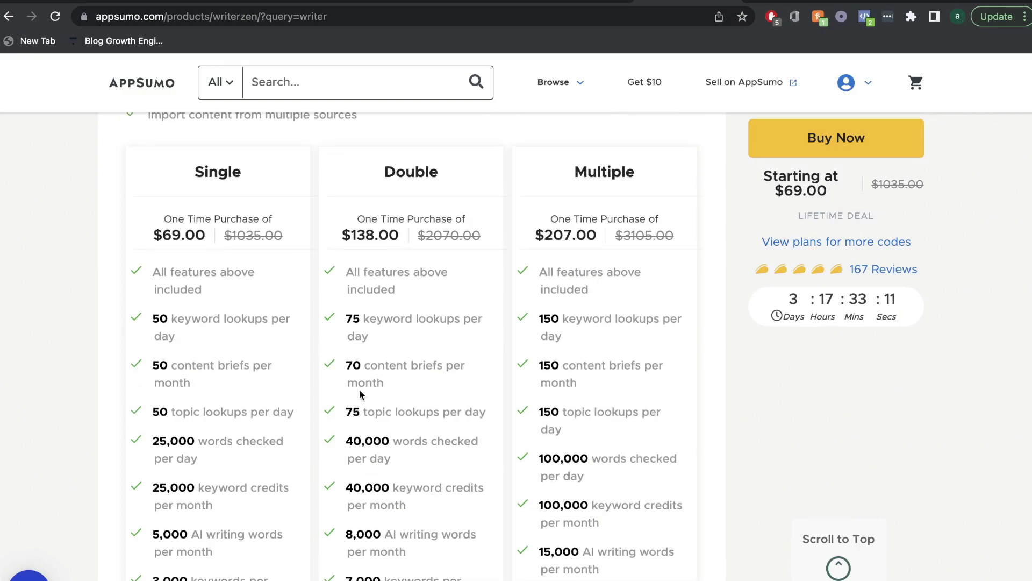
{"action": "scroll", "coordinate": [411, 331], "scroll_direction": "down", "scroll_amount": 1}
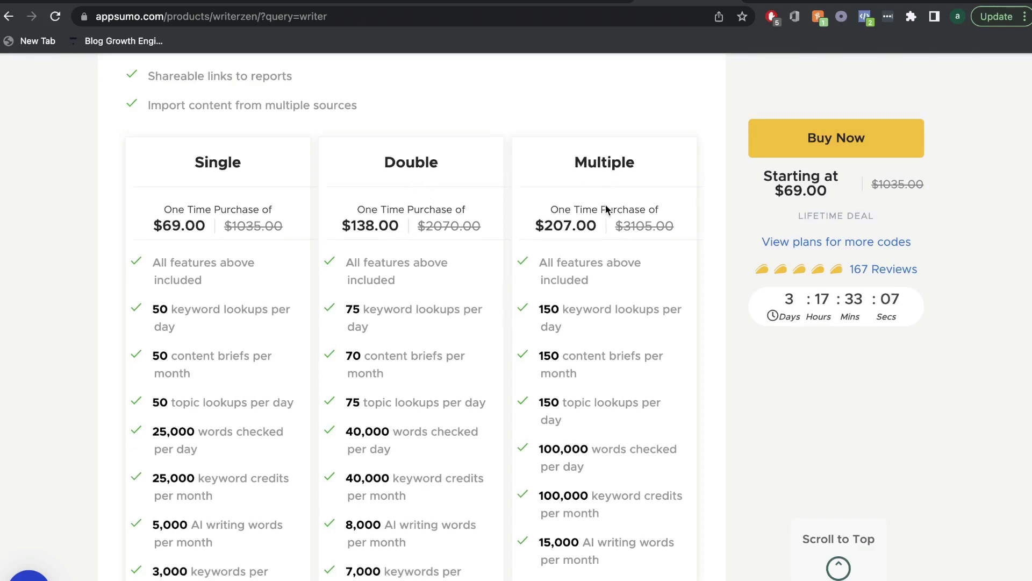
Read the pinned WriterZen comment on AppSumo and highlight the paragraph about one last lifetime deal.
{"action": "scroll", "coordinate": [603, 305], "scroll_direction": "down", "scroll_amount": 1}
{"action": "scroll", "coordinate": [603, 303], "scroll_direction": "down", "scroll_amount": 1}
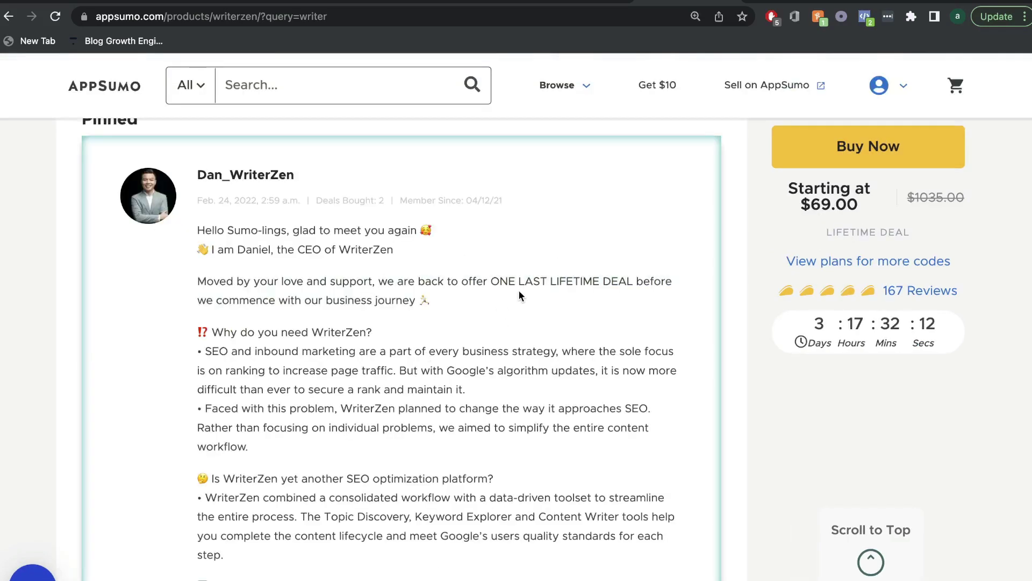
{"action": "triple_click", "coordinate": [480, 286]}
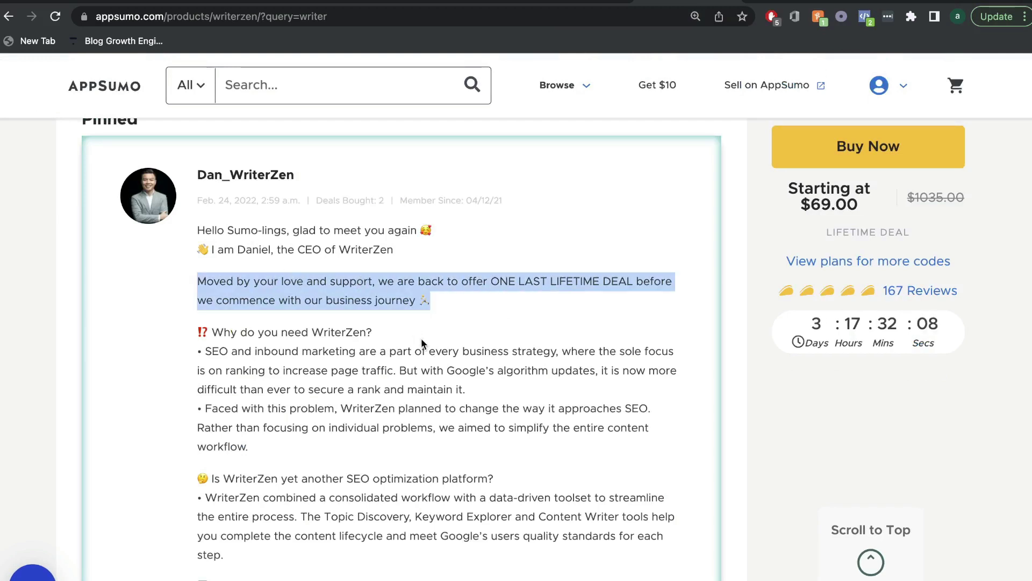
{"action": "scroll", "coordinate": [422, 342], "scroll_direction": "up", "scroll_amount": 1}
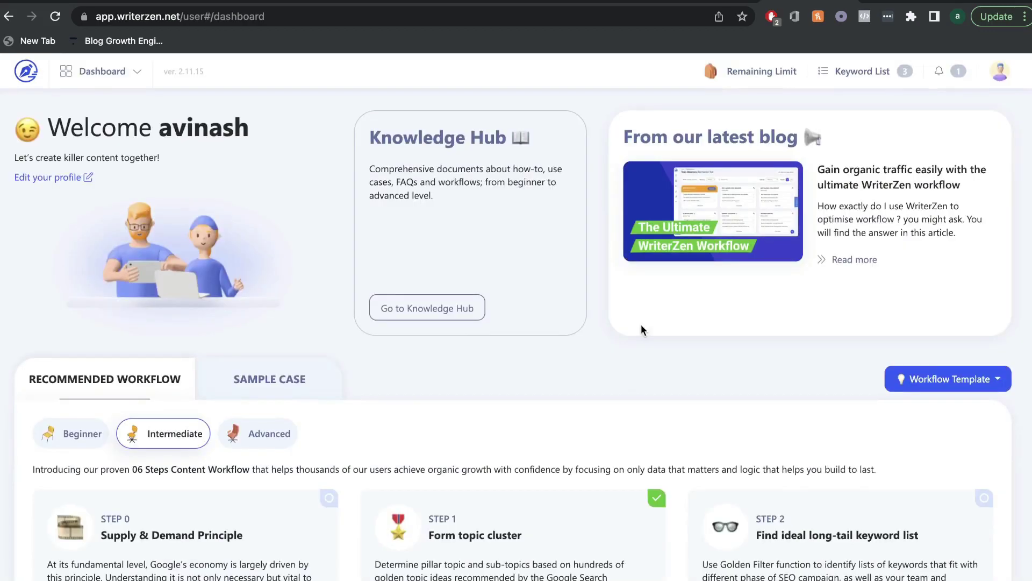
Switch to the WriterZen dashboard and open a new topic search in Topic Discovery.
{"action": "scroll", "coordinate": [231, 358], "scroll_direction": "down", "scroll_amount": 2}
{"action": "scroll", "coordinate": [232, 360], "scroll_direction": "down", "scroll_amount": 5}
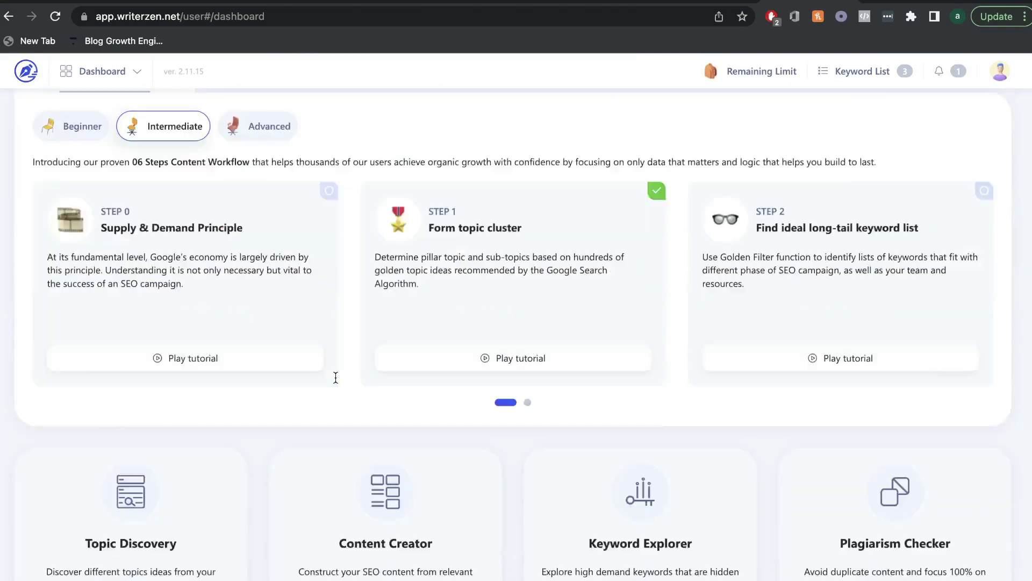
{"action": "left_click", "coordinate": [112, 577]}
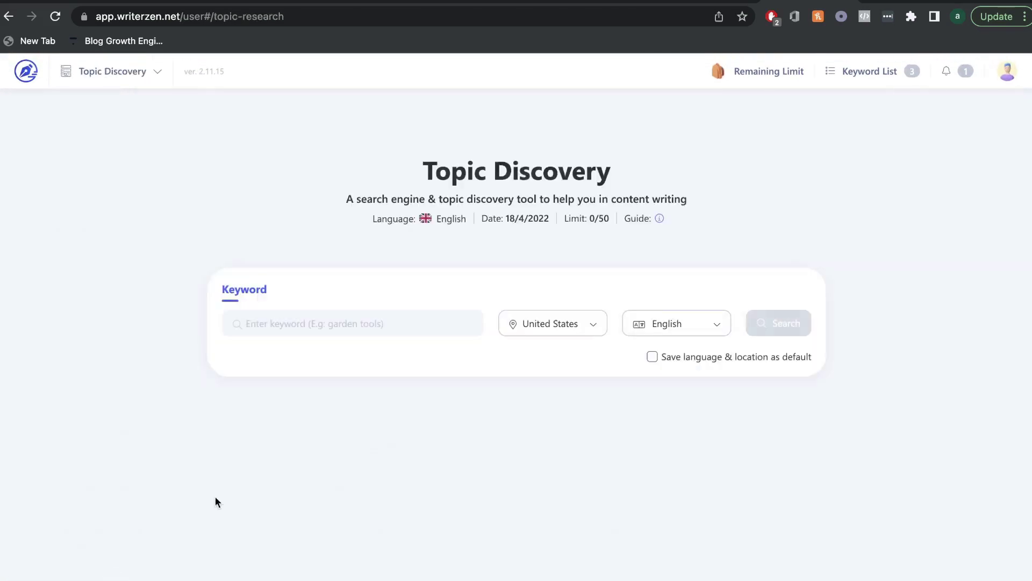
Run a topic search for the keyword "camping tents" with the location United States and the language English.
{"action": "left_click", "coordinate": [407, 333]}
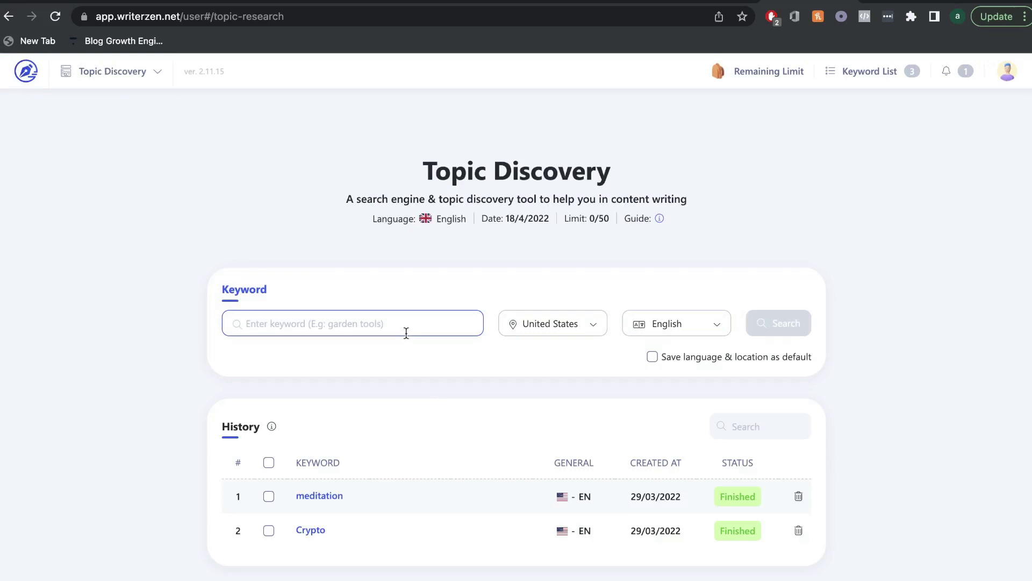
{"action": "type", "text": "c"}
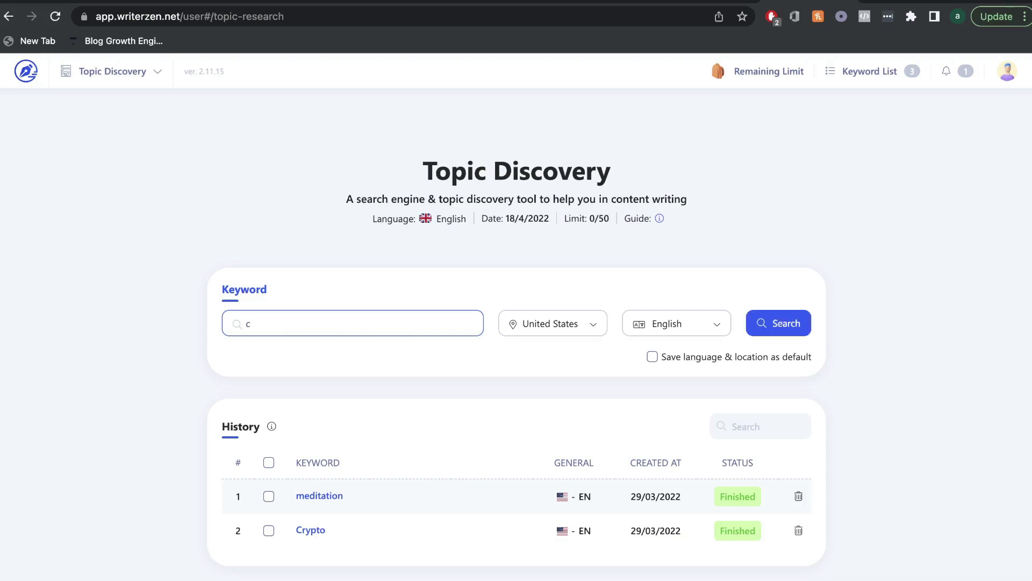
{"action": "key", "text": "BackSpace"}
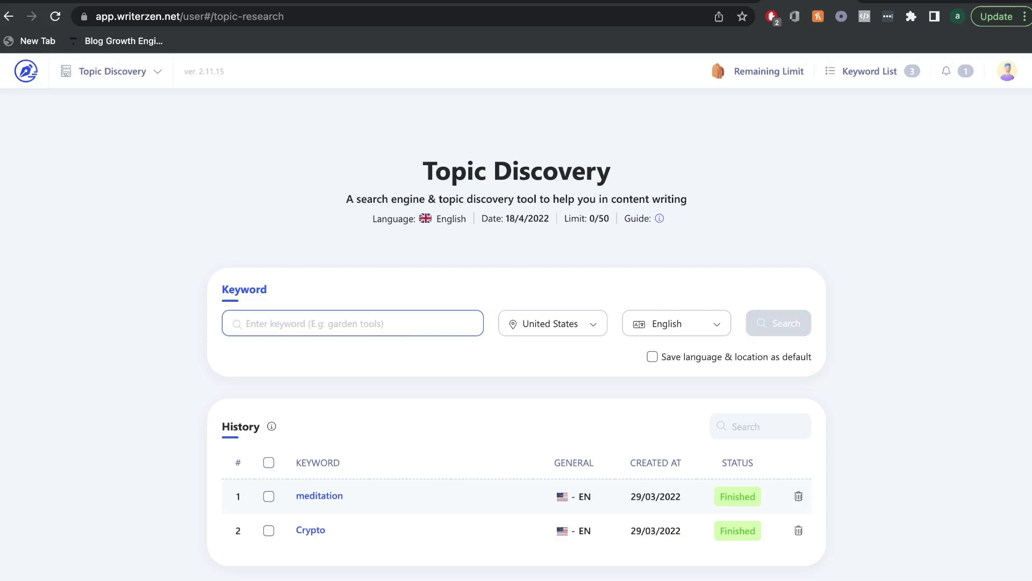
{"action": "type", "text": "camping"}
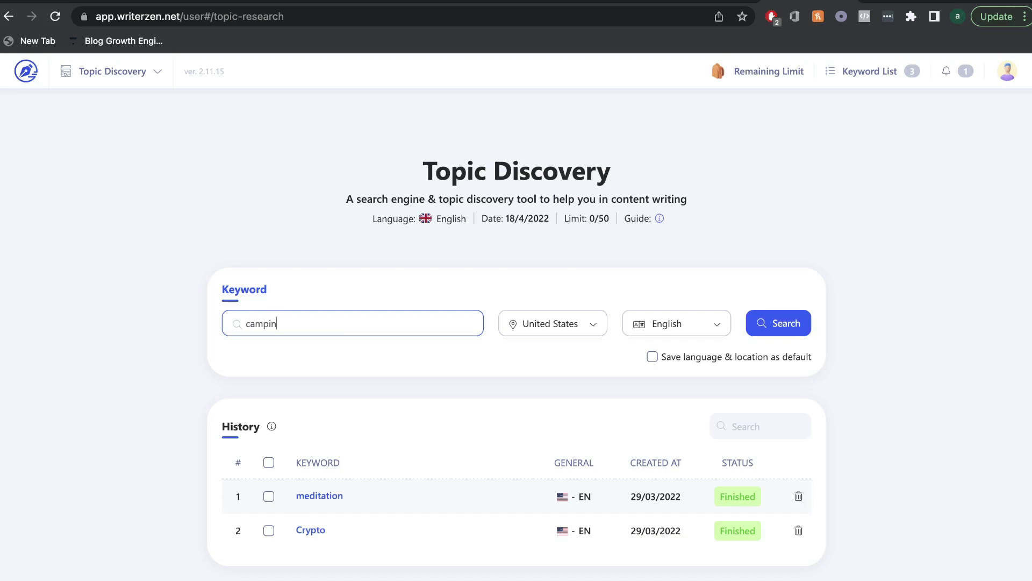
{"action": "type", "text": " tents"}
{"action": "key", "text": "Return"}
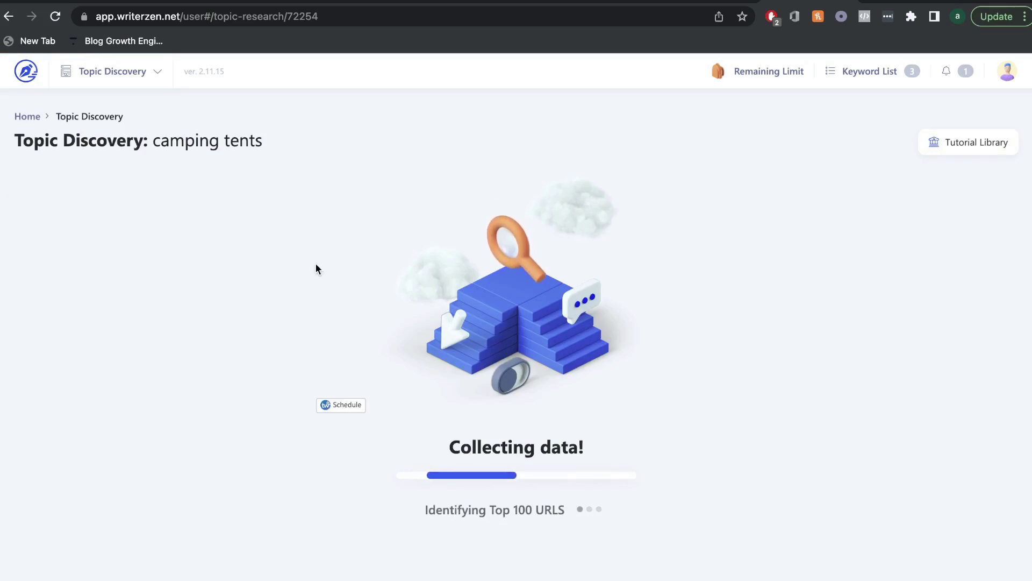
Enlarge the results page and show the ideas for the Camping Tents main topic.
{"action": "key", "text": "super+equal"}
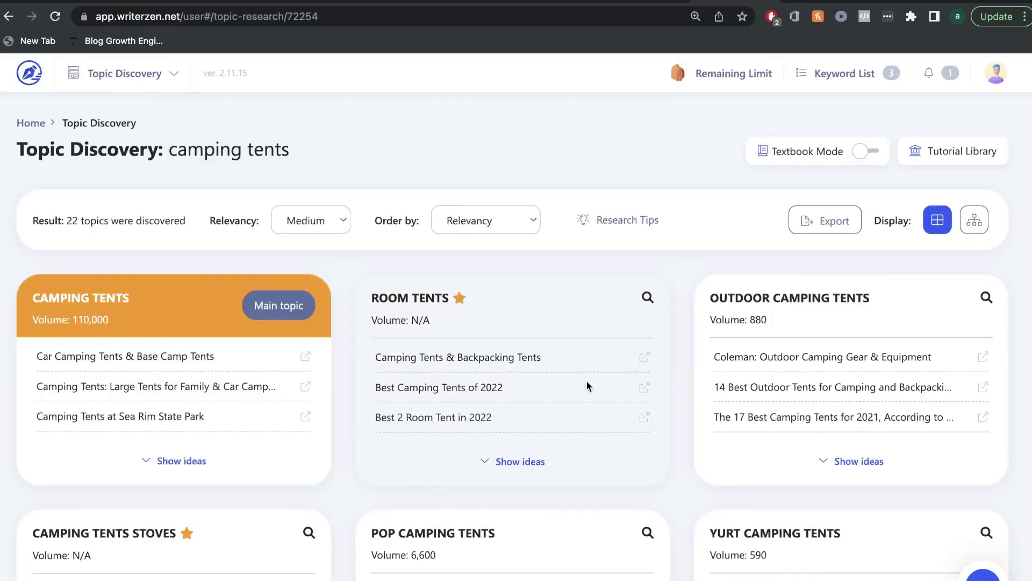
{"action": "scroll", "coordinate": [587, 384], "scroll_direction": "down", "scroll_amount": 2}
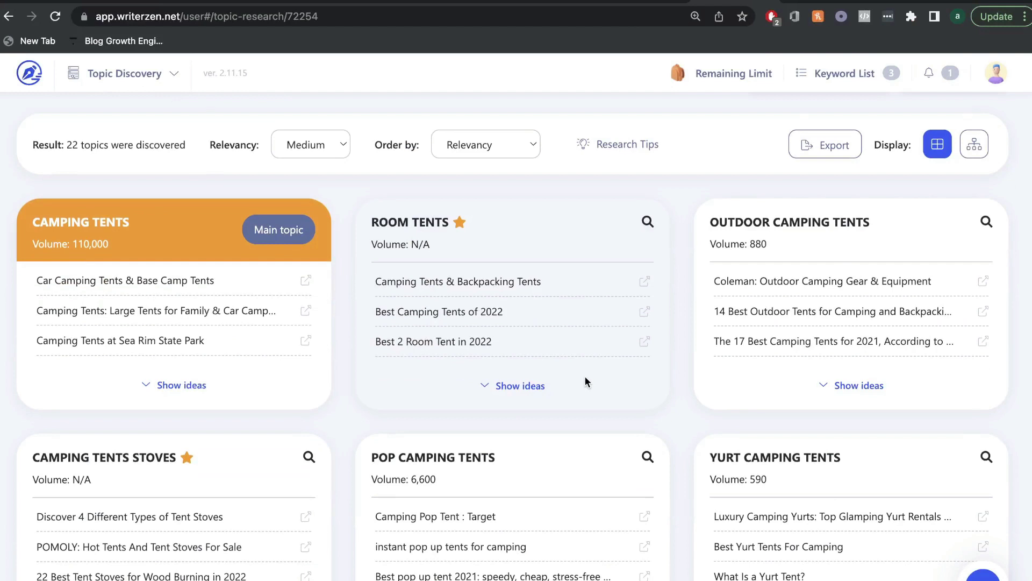
{"action": "scroll", "coordinate": [585, 379], "scroll_direction": "down", "scroll_amount": 1}
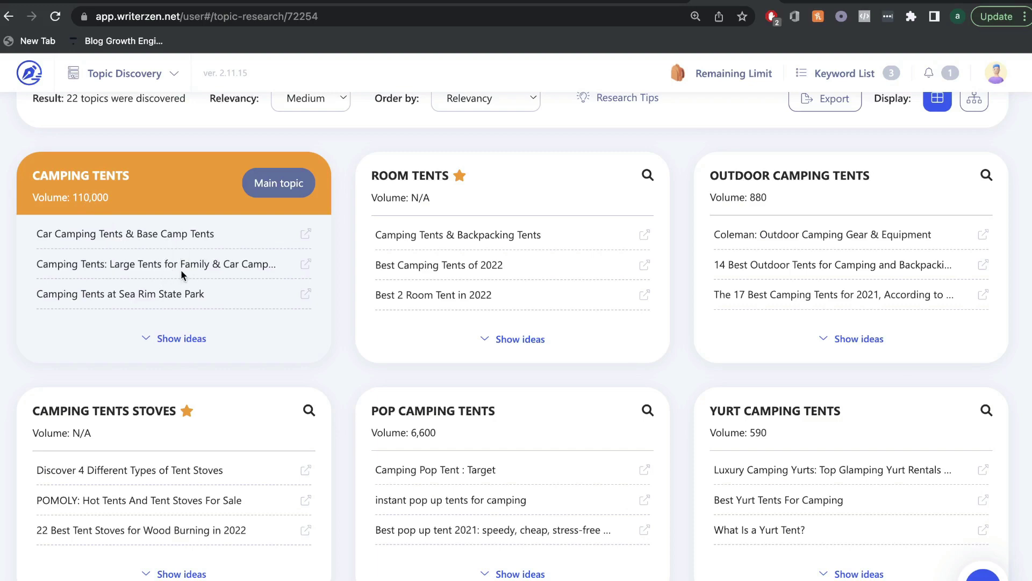
{"action": "scroll", "coordinate": [184, 269], "scroll_direction": "up", "scroll_amount": 1}
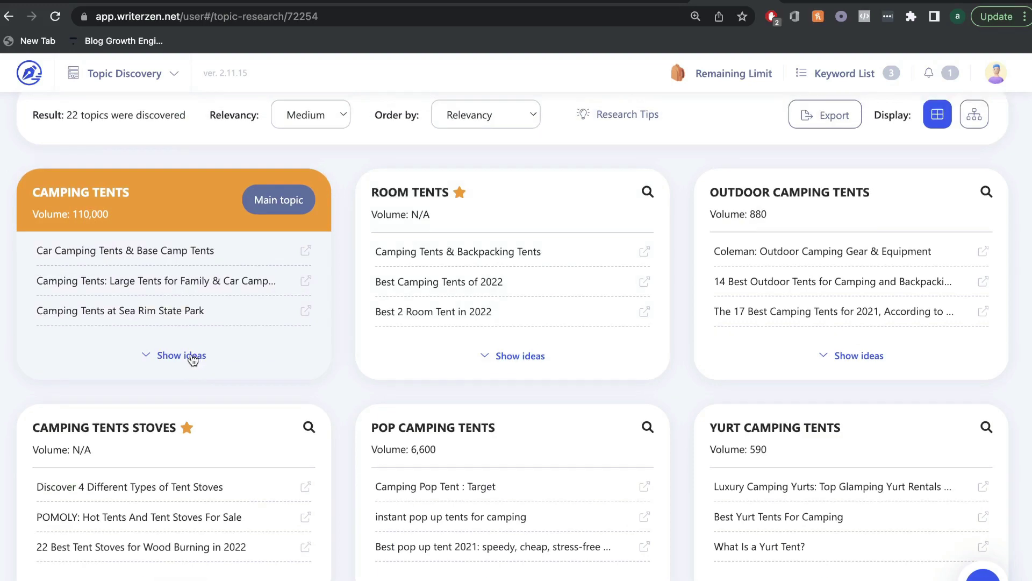
{"action": "left_click", "coordinate": [181, 357]}
{"action": "scroll", "coordinate": [185, 363], "scroll_direction": "down", "scroll_amount": 1}
{"action": "scroll", "coordinate": [186, 364], "scroll_direction": "down", "scroll_amount": 2}
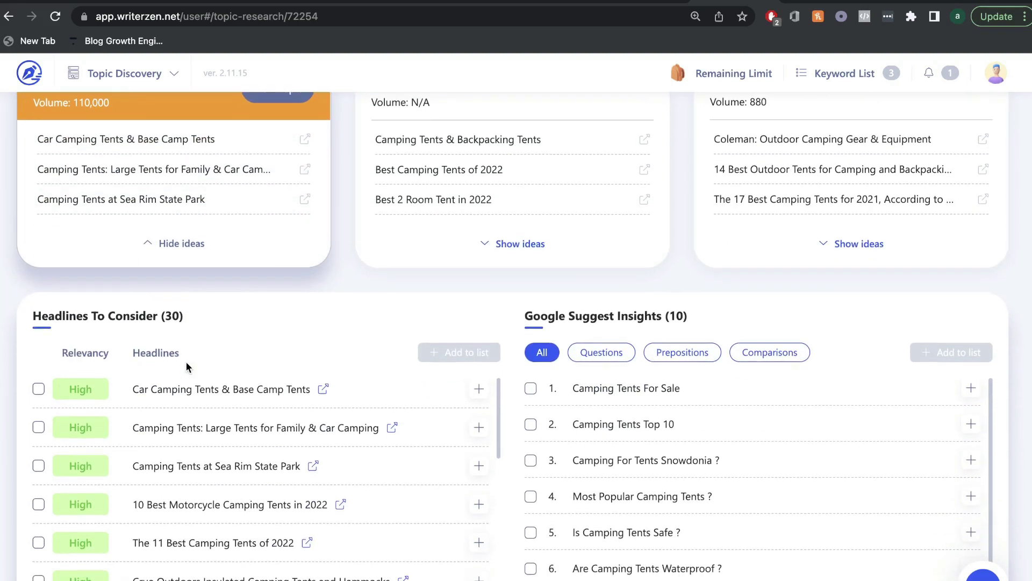
Examine the Camping Tents headlines to consider, including their relevancy ratings.
{"action": "scroll", "coordinate": [204, 258], "scroll_direction": "up", "scroll_amount": 2}
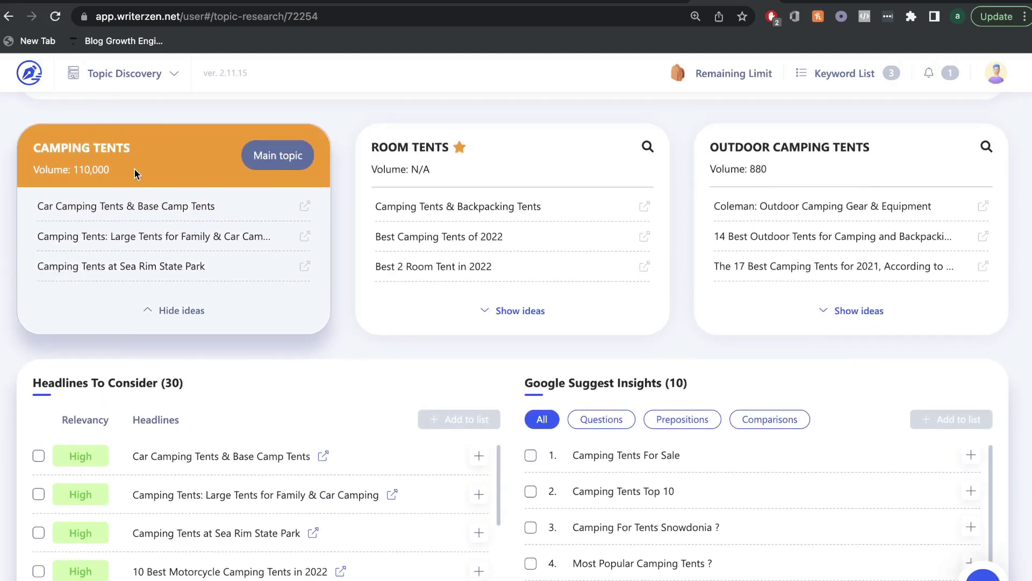
{"action": "scroll", "coordinate": [215, 363], "scroll_direction": "down", "scroll_amount": 6}
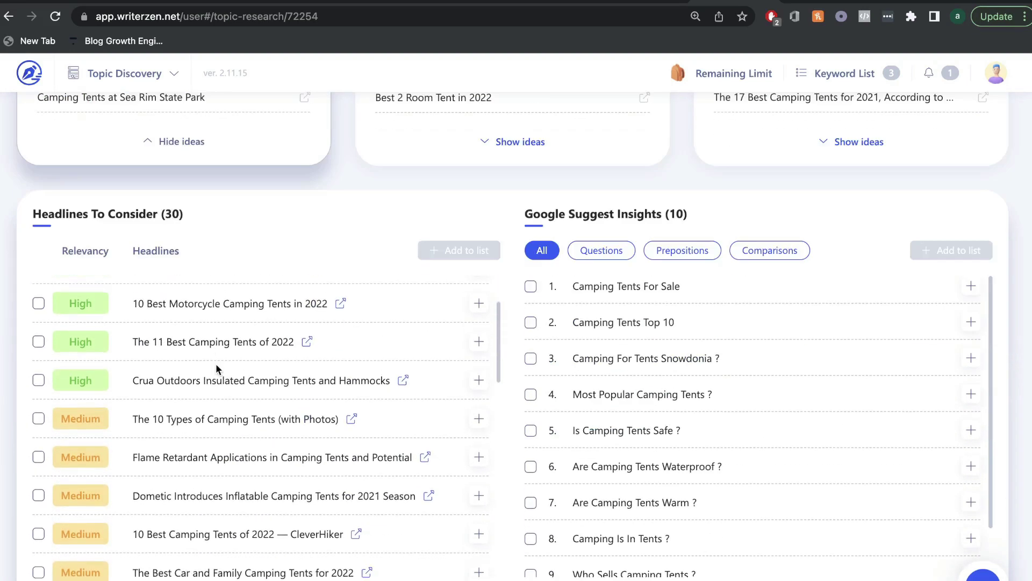
{"action": "scroll", "coordinate": [242, 428], "scroll_direction": "down", "scroll_amount": 1}
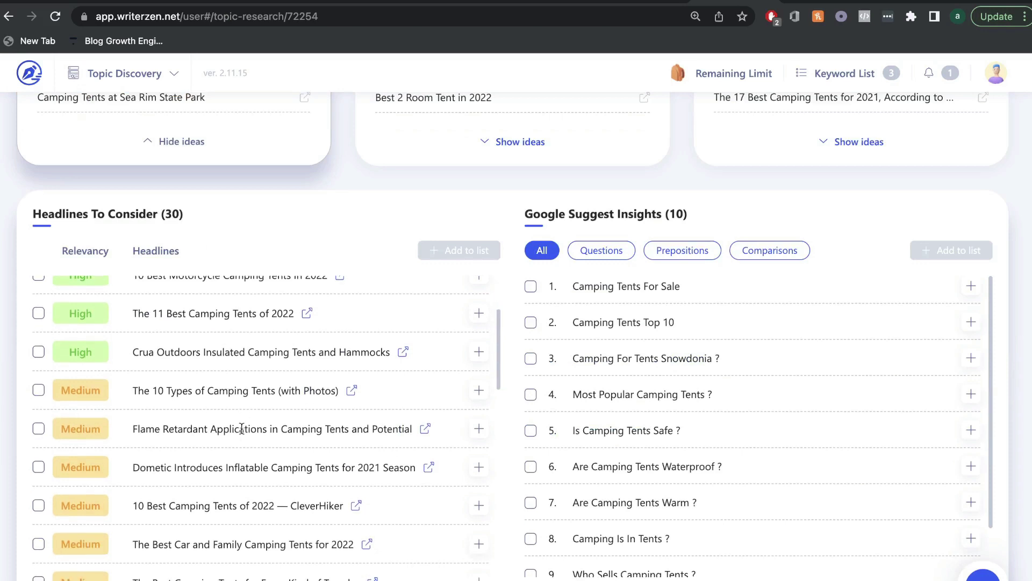
{"action": "scroll", "coordinate": [242, 429], "scroll_direction": "down", "scroll_amount": 2}
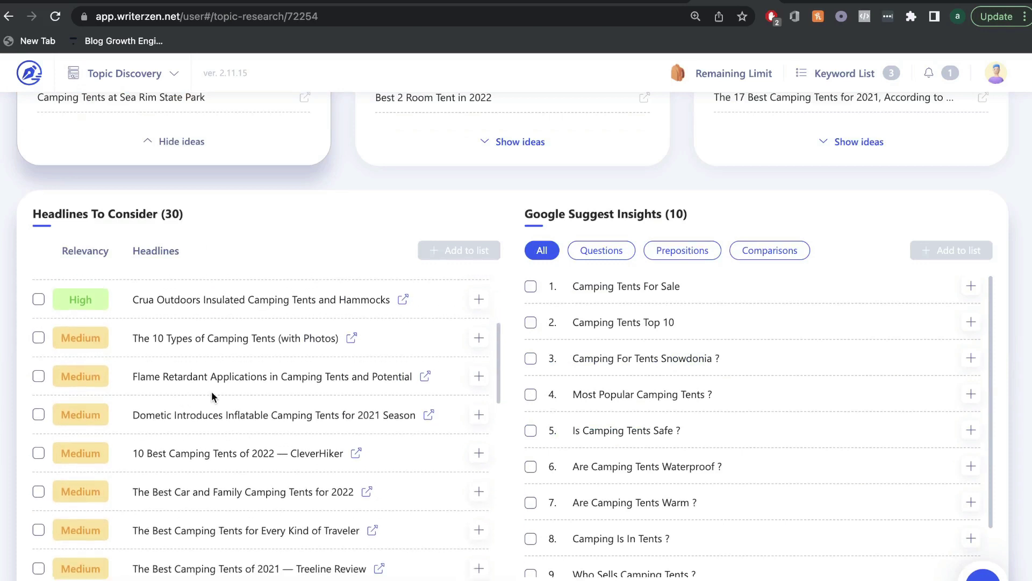
{"action": "scroll", "coordinate": [264, 414], "scroll_direction": "down", "scroll_amount": 2}
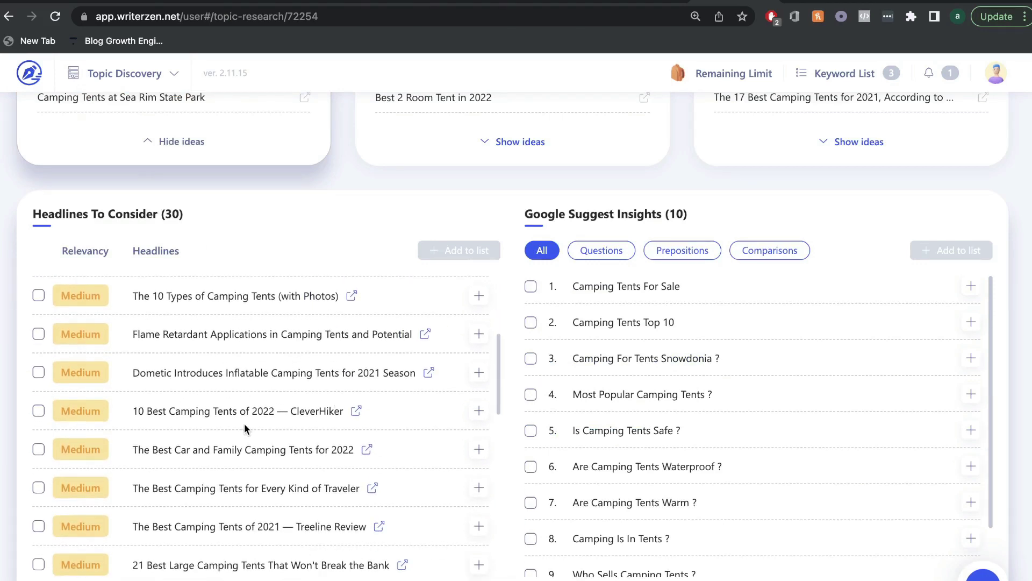
{"action": "scroll", "coordinate": [268, 428], "scroll_direction": "down", "scroll_amount": 2}
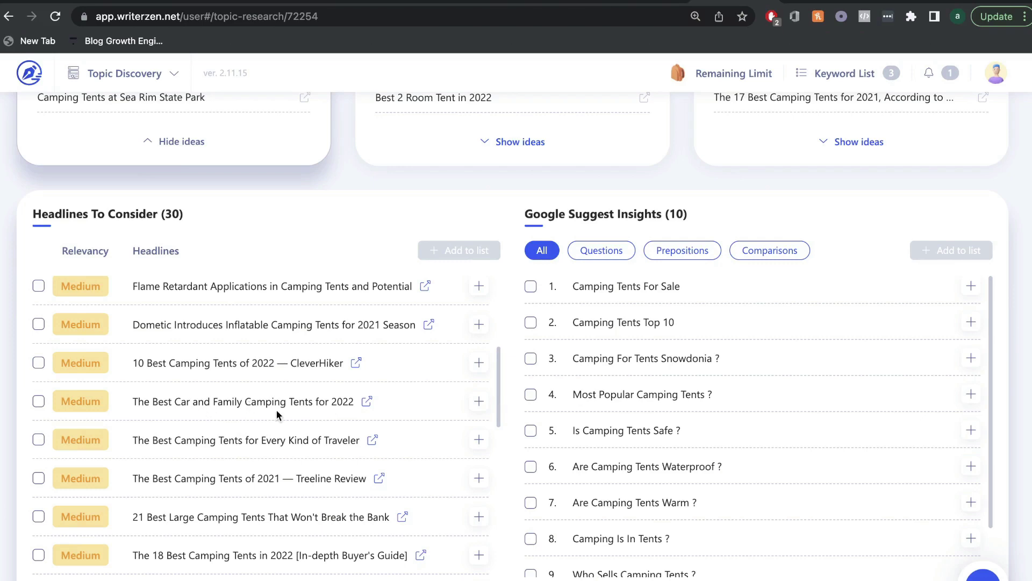
Examine the related camping tents topics and their search volumes, including Inflatable Camping Tents and Beach Camping Tents.
{"action": "scroll", "coordinate": [277, 414], "scroll_direction": "up", "scroll_amount": 1}
{"action": "scroll", "coordinate": [221, 369], "scroll_direction": "up", "scroll_amount": 1}
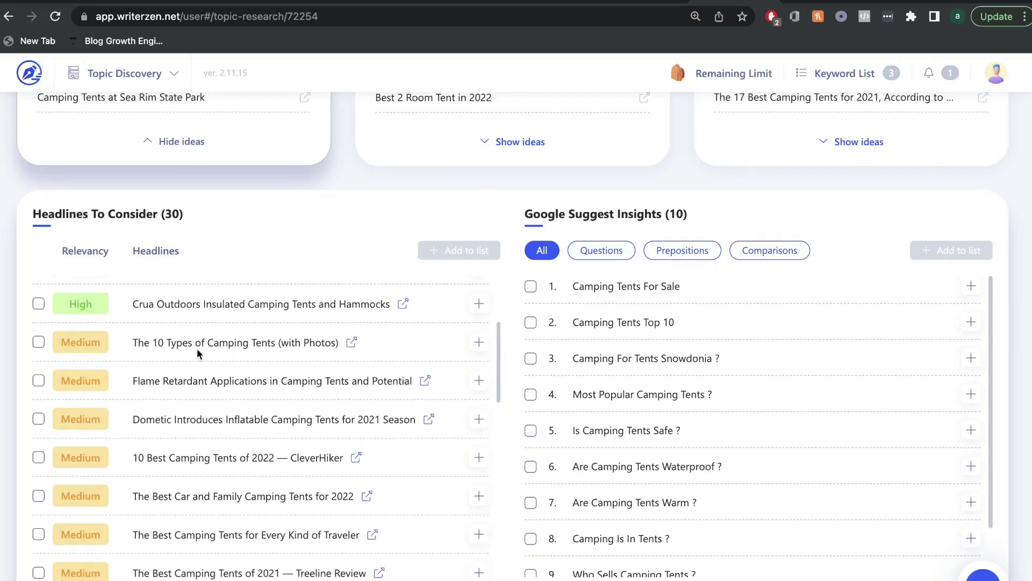
{"action": "scroll", "coordinate": [243, 344], "scroll_direction": "down", "scroll_amount": 5}
{"action": "scroll", "coordinate": [243, 344], "scroll_direction": "down", "scroll_amount": 1}
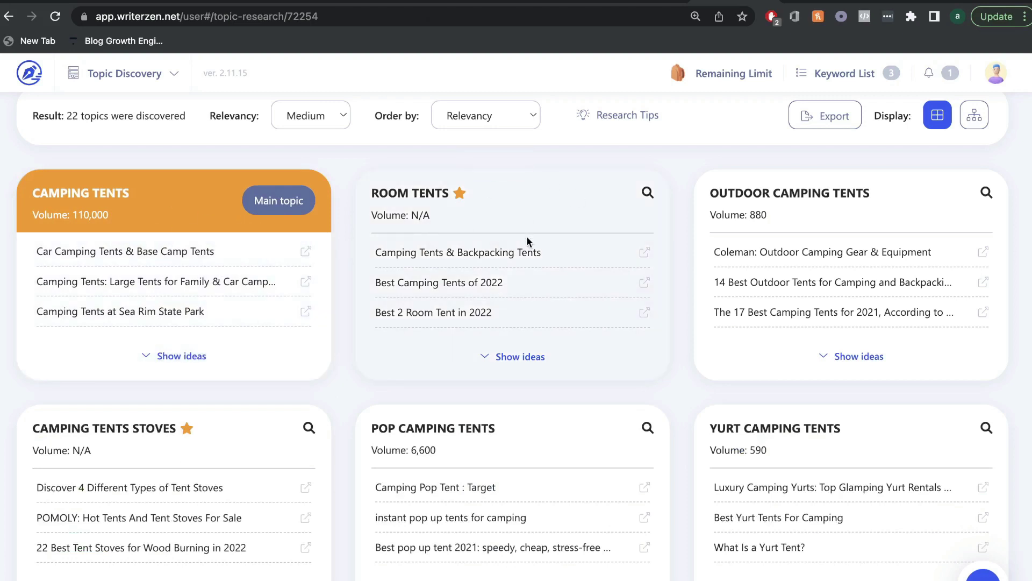
{"action": "scroll", "coordinate": [579, 285], "scroll_direction": "down", "scroll_amount": 2}
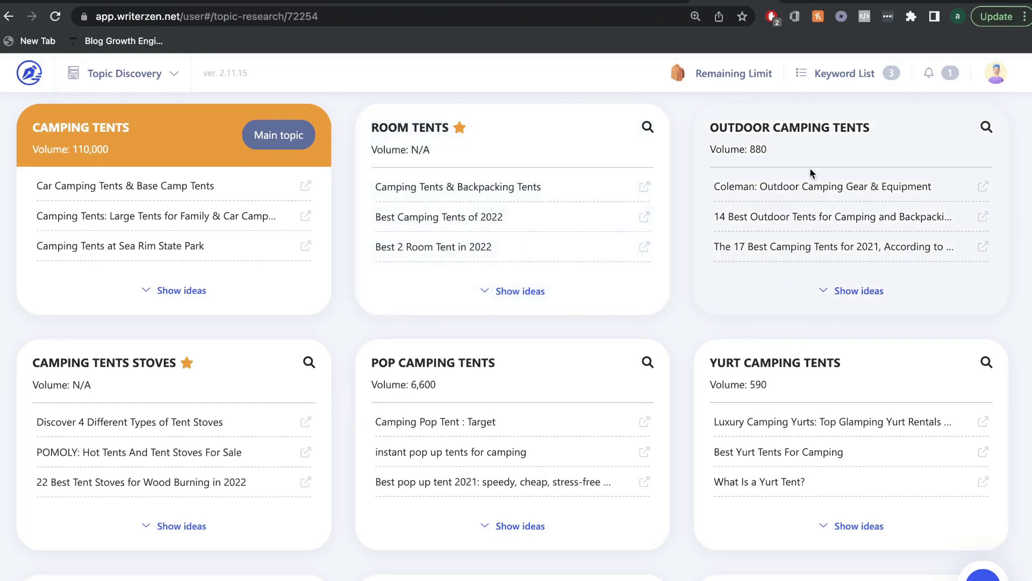
{"action": "scroll", "coordinate": [810, 170], "scroll_direction": "down", "scroll_amount": 7}
{"action": "triple_click", "coordinate": [786, 235]}
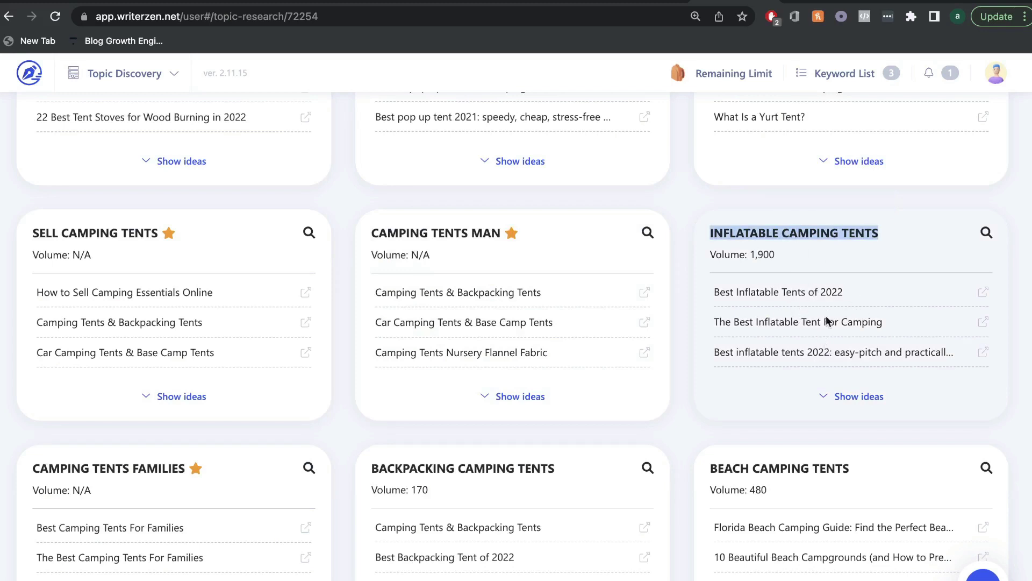
{"action": "scroll", "coordinate": [824, 318], "scroll_direction": "down", "scroll_amount": 2}
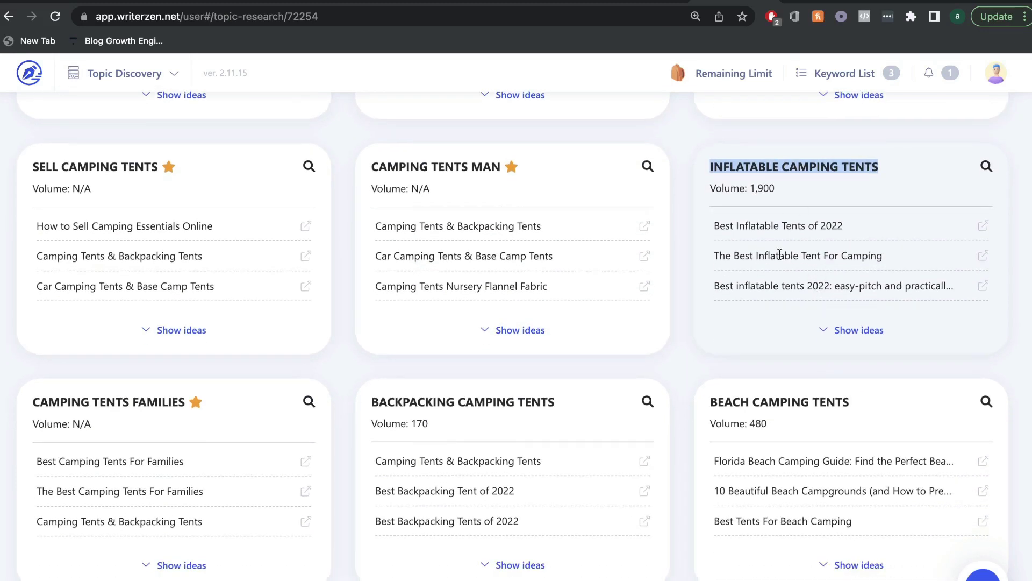
{"action": "scroll", "coordinate": [779, 253], "scroll_direction": "down", "scroll_amount": 5}
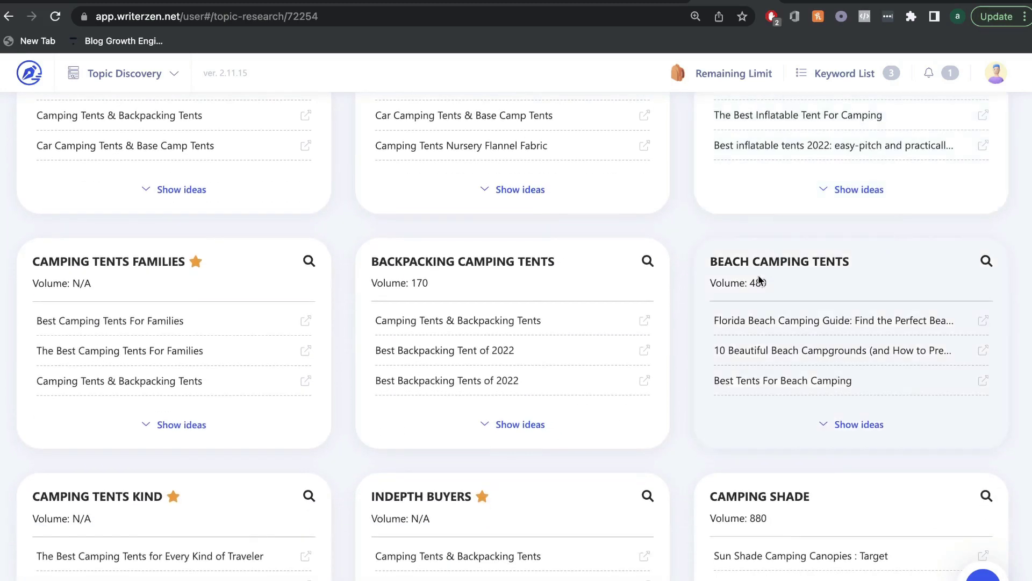
{"action": "scroll", "coordinate": [744, 295], "scroll_direction": "down", "scroll_amount": 5}
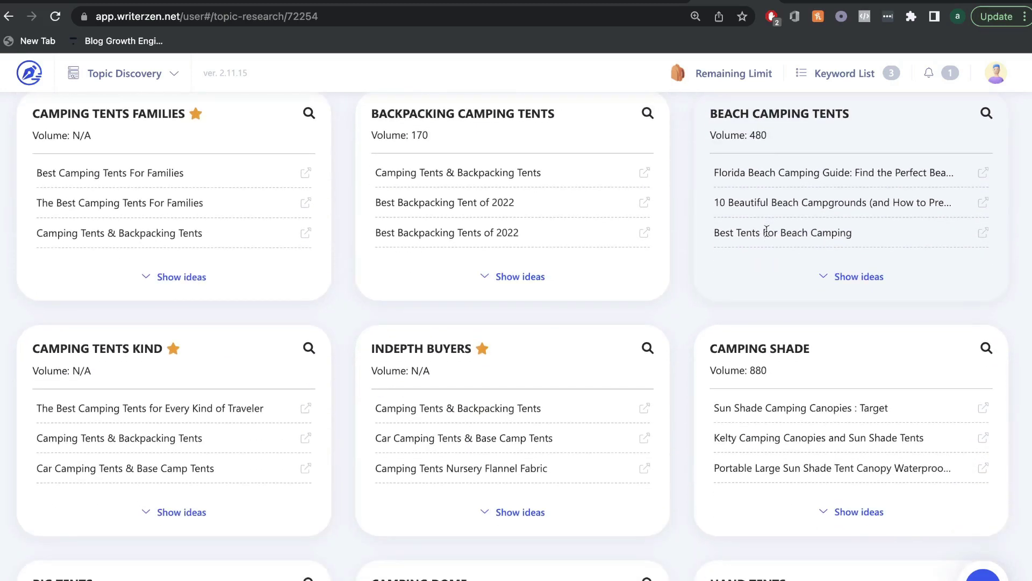
{"action": "scroll", "coordinate": [653, 314], "scroll_direction": "down", "scroll_amount": 5}
Order the discovered camping tents topics by Search Volume.
{"action": "scroll", "coordinate": [652, 314], "scroll_direction": "up", "scroll_amount": 20}
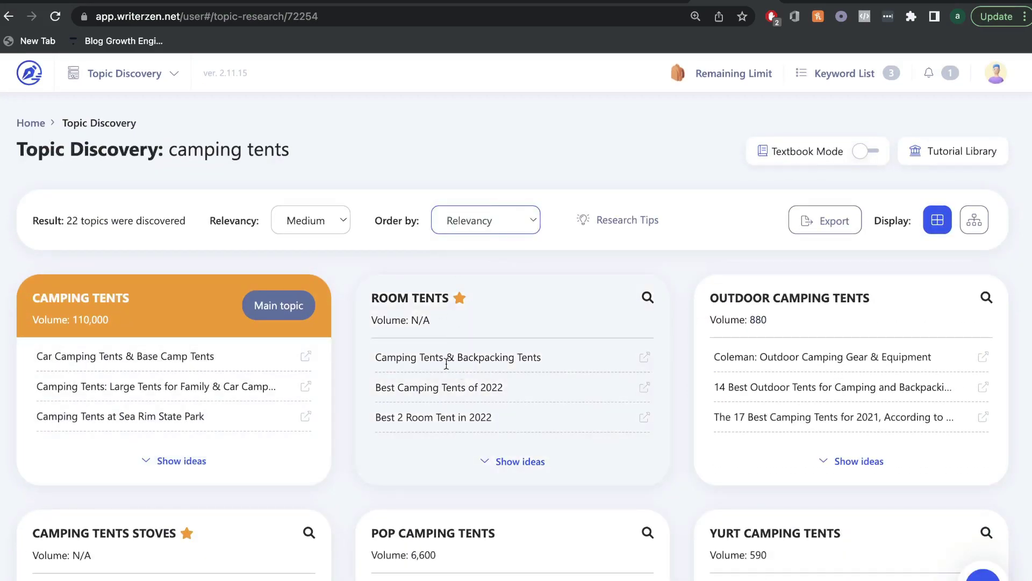
{"action": "left_click", "coordinate": [499, 221]}
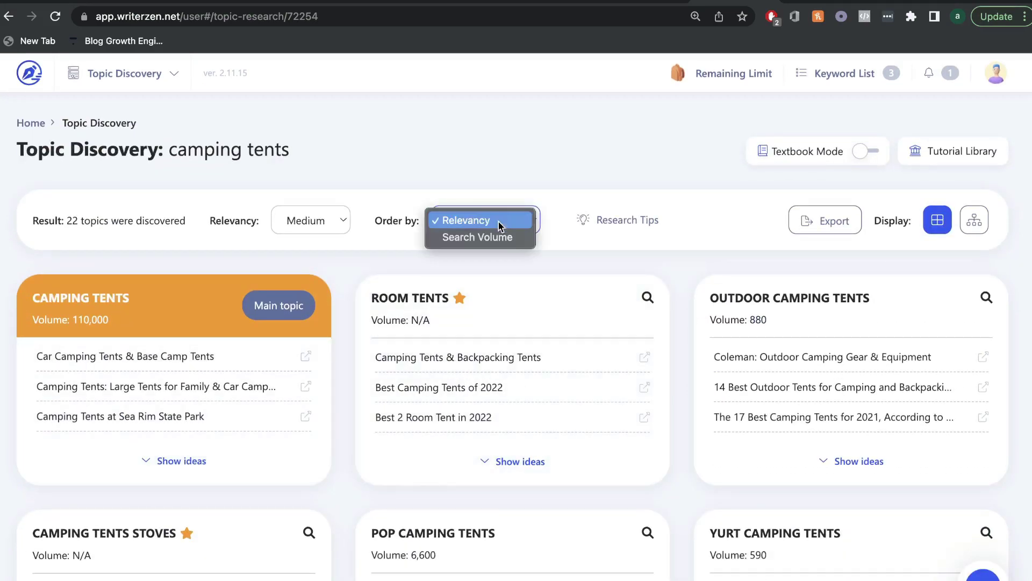
{"action": "left_click", "coordinate": [496, 237]}
Examine the topics in search volume order, including Winter Tents, Camping Shower Tent and Inflatable Camping Tents.
{"action": "scroll", "coordinate": [508, 311], "scroll_direction": "down", "scroll_amount": 1}
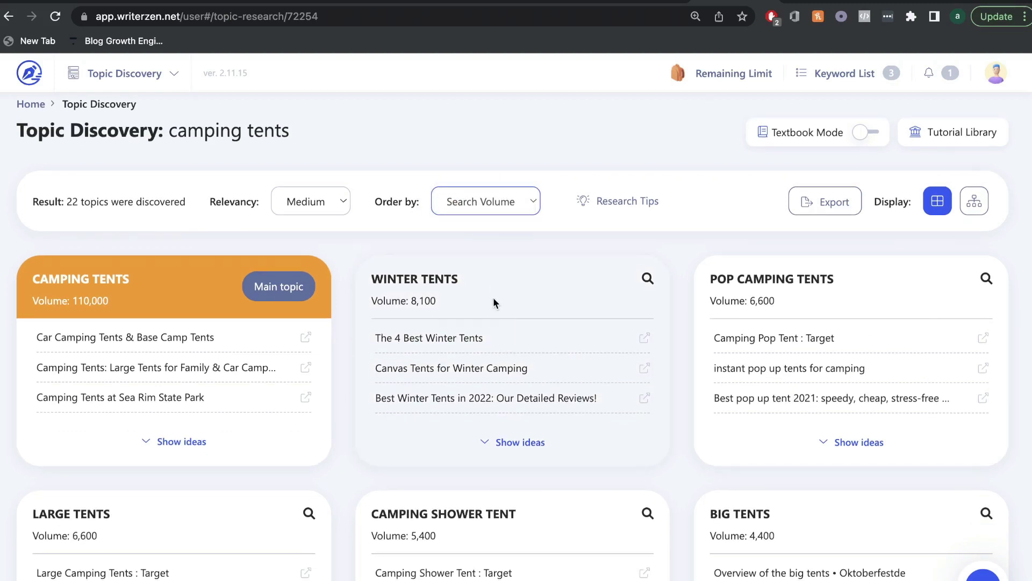
{"action": "left_click_drag", "start_coordinate": [460, 281], "coordinate": [361, 284]}
{"action": "scroll", "coordinate": [526, 314], "scroll_direction": "down", "scroll_amount": 2}
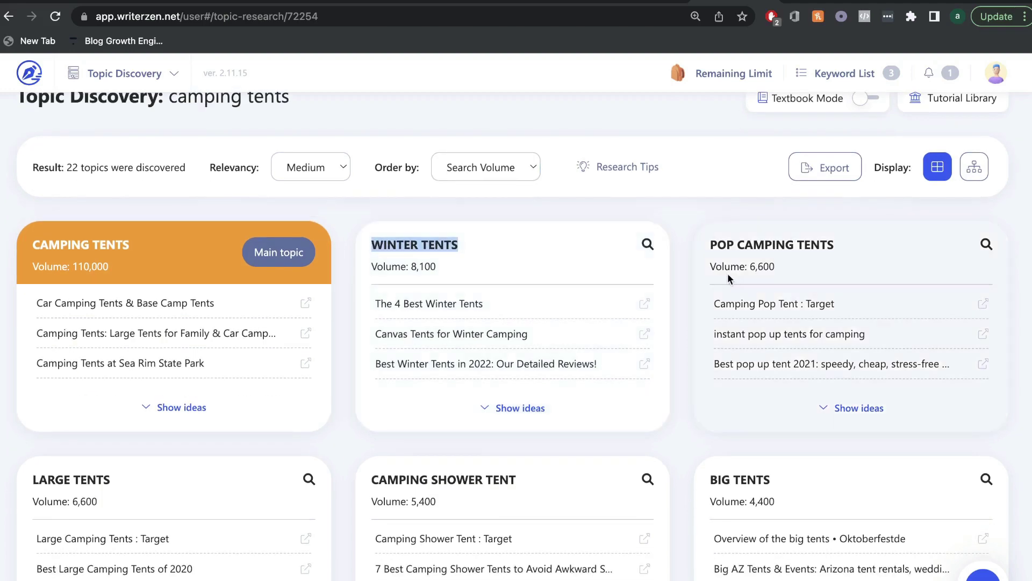
{"action": "scroll", "coordinate": [772, 293], "scroll_direction": "down", "scroll_amount": 4}
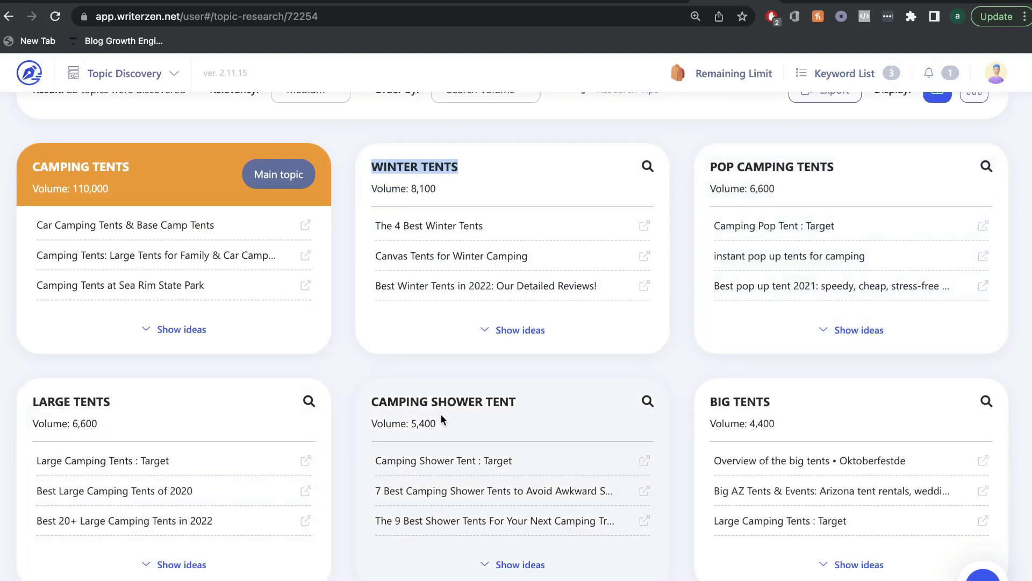
{"action": "scroll", "coordinate": [540, 418], "scroll_direction": "down", "scroll_amount": 10}
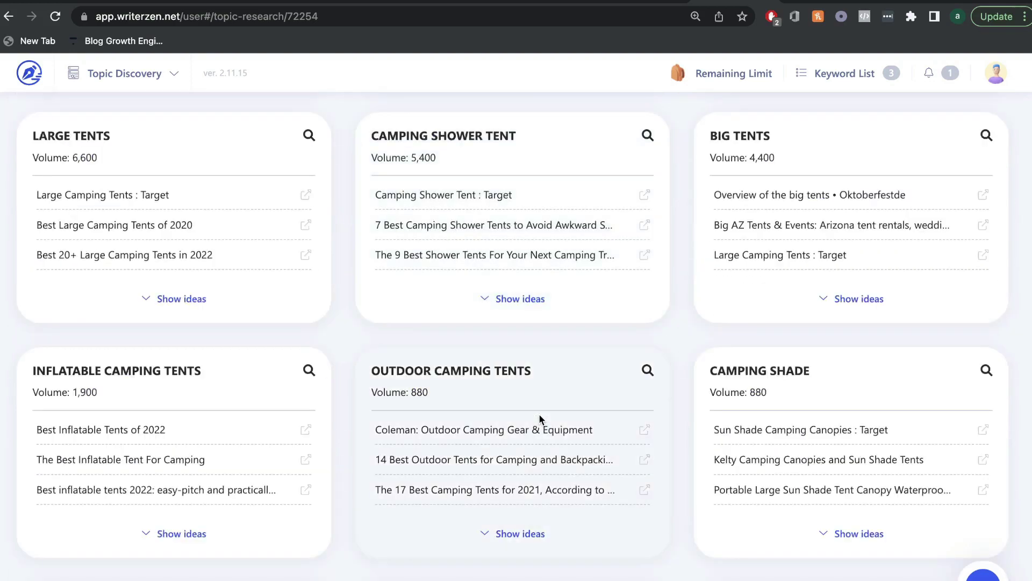
{"action": "triple_click", "coordinate": [178, 371]}
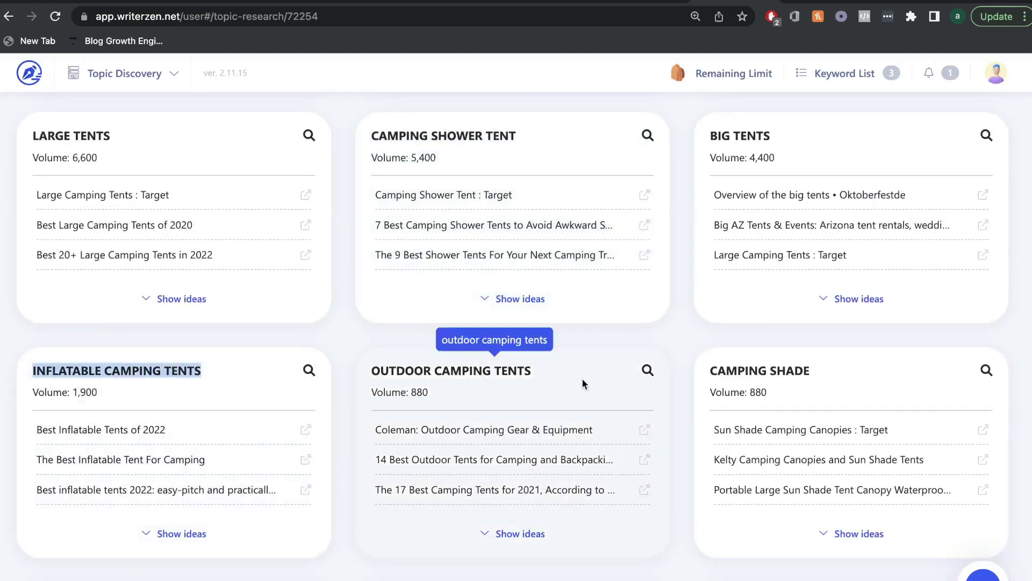
{"action": "scroll", "coordinate": [750, 391], "scroll_direction": "down", "scroll_amount": 5}
{"action": "scroll", "coordinate": [749, 390], "scroll_direction": "down", "scroll_amount": 15}
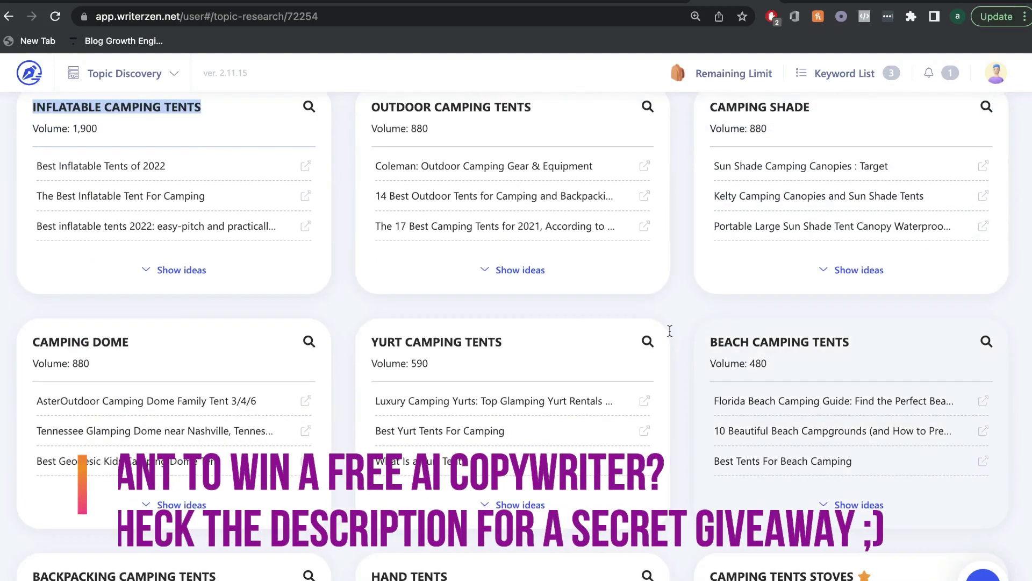
{"action": "scroll", "coordinate": [556, 310], "scroll_direction": "up", "scroll_amount": 17}
{"action": "scroll", "coordinate": [556, 305], "scroll_direction": "up", "scroll_amount": 17}
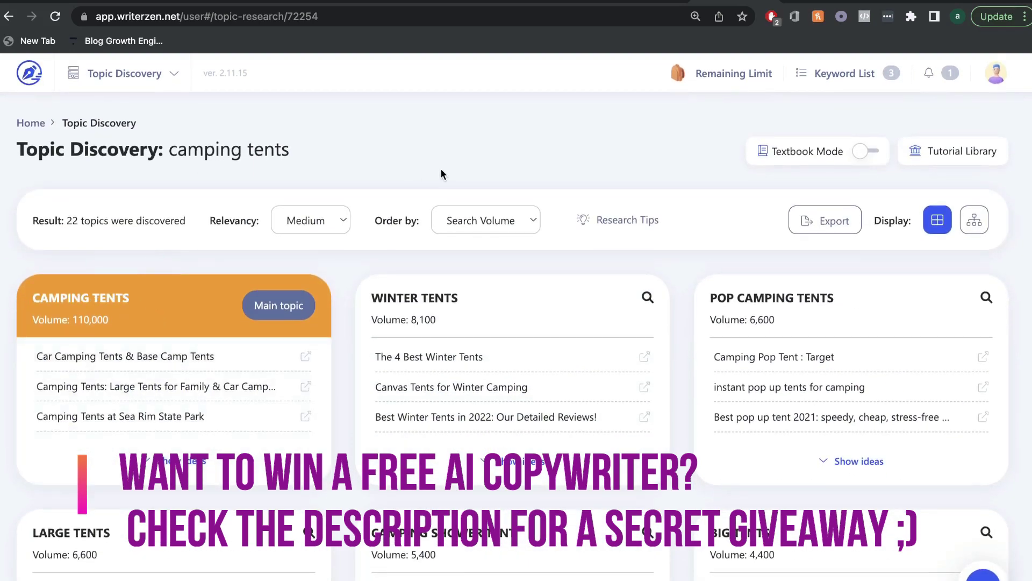
Keep the topics ordered by Search Volume and show the ideas for the Winter Tents topic.
{"action": "left_click", "coordinate": [463, 222]}
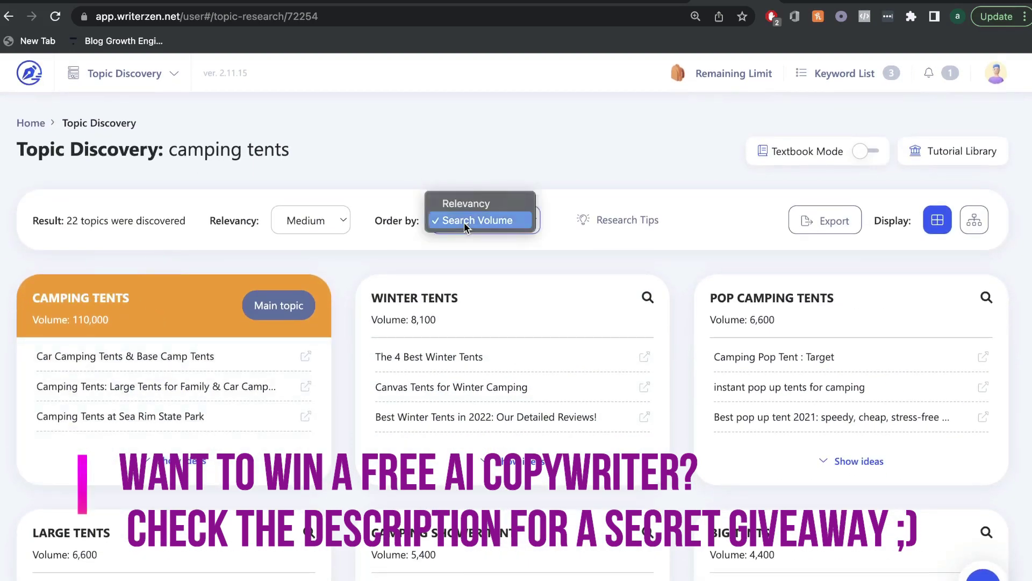
{"action": "left_click", "coordinate": [463, 222]}
{"action": "scroll", "coordinate": [541, 250], "scroll_direction": "down", "scroll_amount": 5}
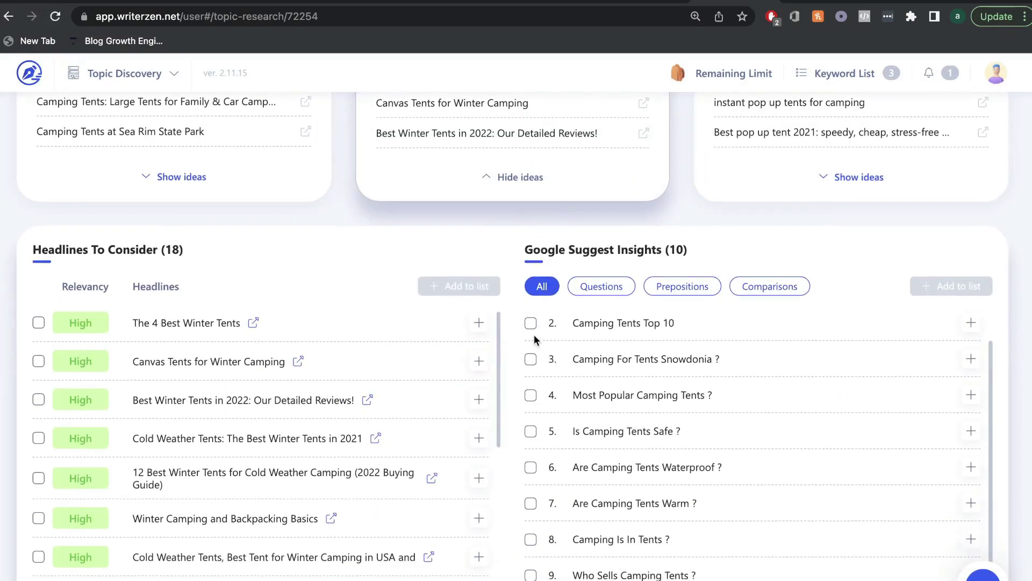
Add the headline "Best Winter Tents in 2022: Our Detailed Reviews!" to the existing keyword list "Keto bread headlines".
{"action": "scroll", "coordinate": [392, 408], "scroll_direction": "down", "scroll_amount": 1}
{"action": "left_click", "coordinate": [478, 387]}
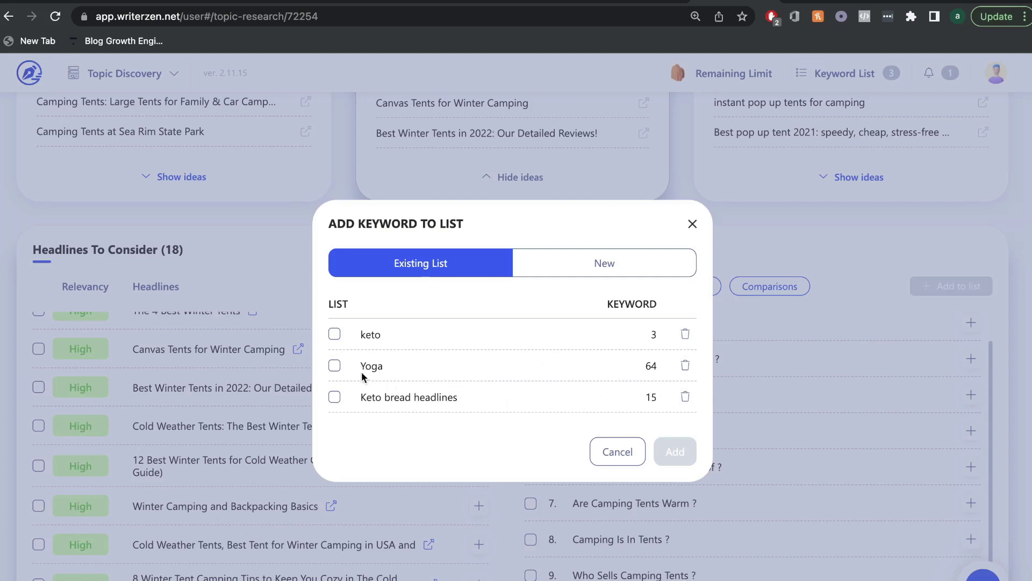
{"action": "left_click", "coordinate": [334, 365]}
{"action": "left_click", "coordinate": [335, 397]}
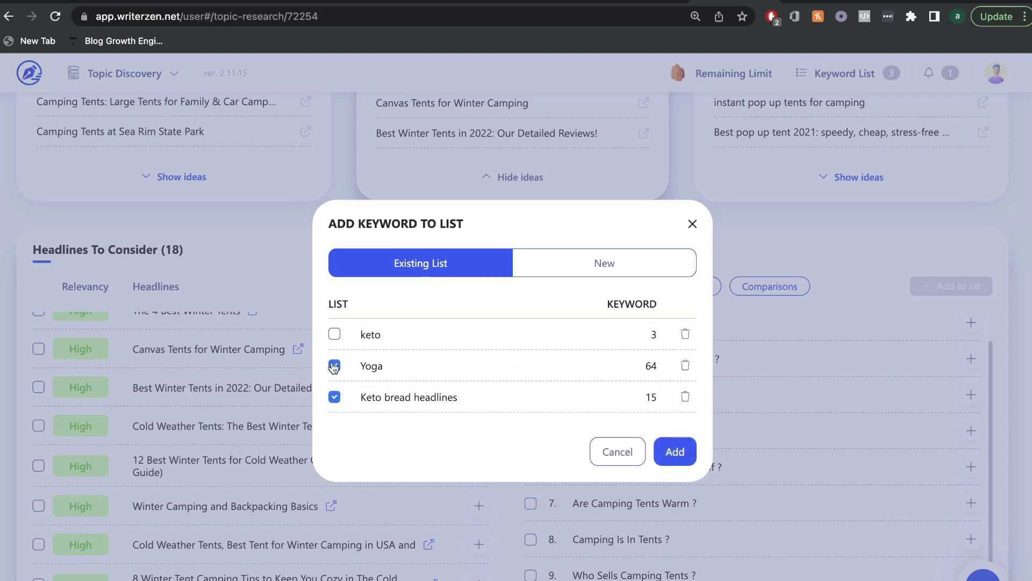
{"action": "left_click", "coordinate": [335, 365]}
{"action": "left_click", "coordinate": [692, 450]}
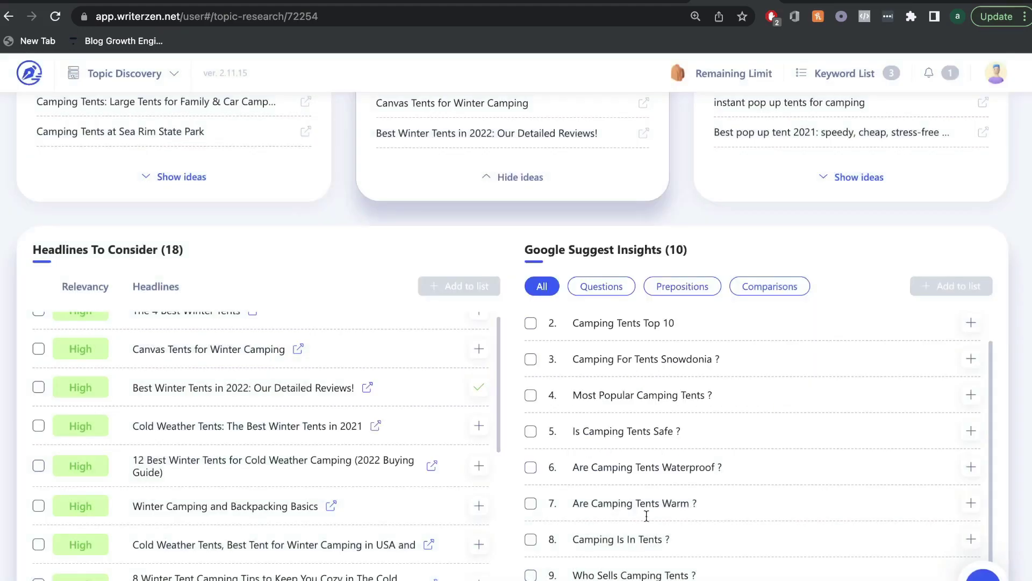
Review the Google Suggest Insights for Winter Tents by Questions, Prepositions and Comparisons, ending on Questions.
{"action": "scroll", "coordinate": [422, 371], "scroll_direction": "up", "scroll_amount": 1}
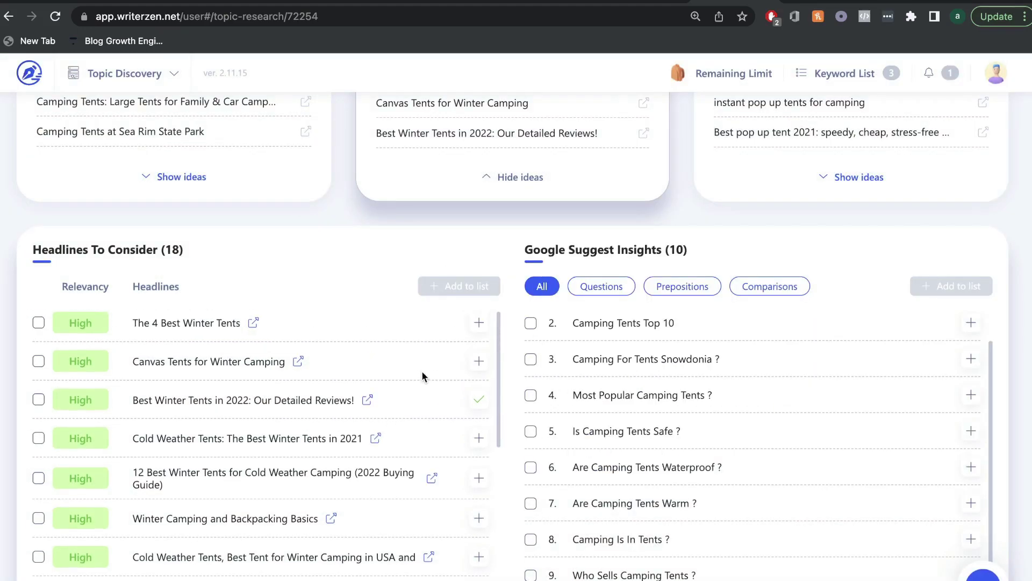
{"action": "scroll", "coordinate": [422, 372], "scroll_direction": "down", "scroll_amount": 1}
{"action": "left_click", "coordinate": [511, 169]}
{"action": "left_click", "coordinate": [511, 169]}
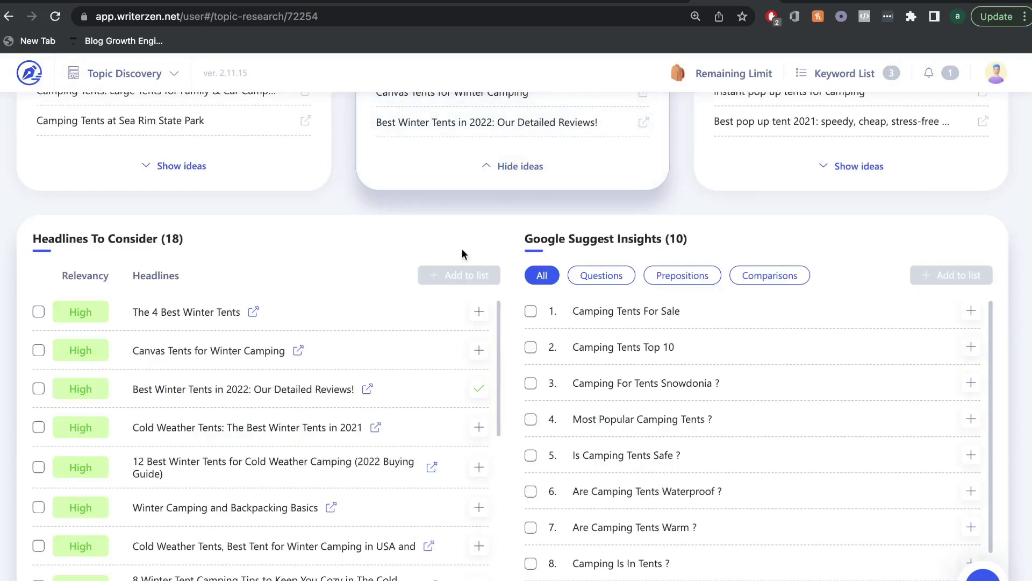
{"action": "scroll", "coordinate": [462, 248], "scroll_direction": "up", "scroll_amount": 5}
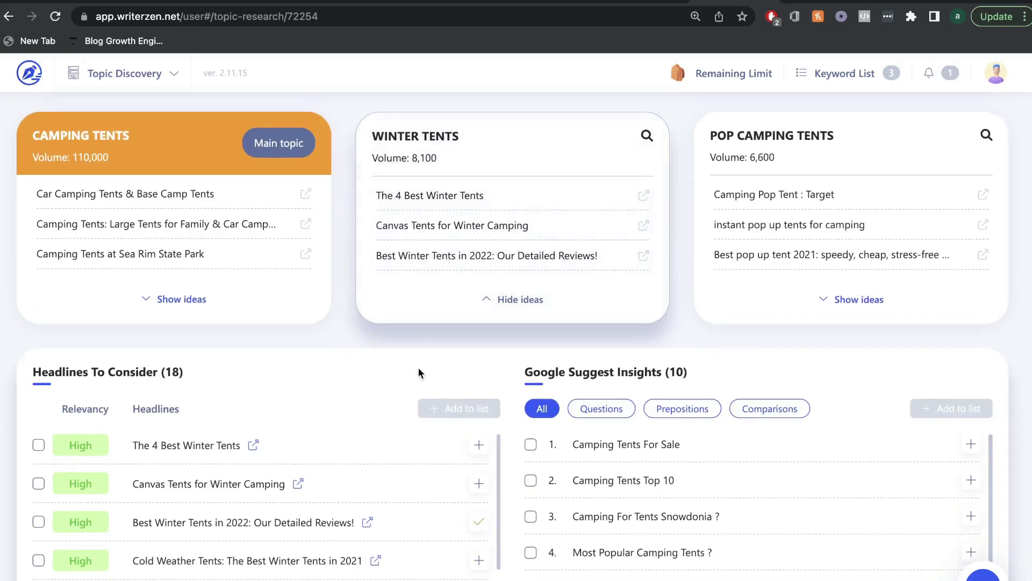
{"action": "scroll", "coordinate": [418, 371], "scroll_direction": "down", "scroll_amount": 3}
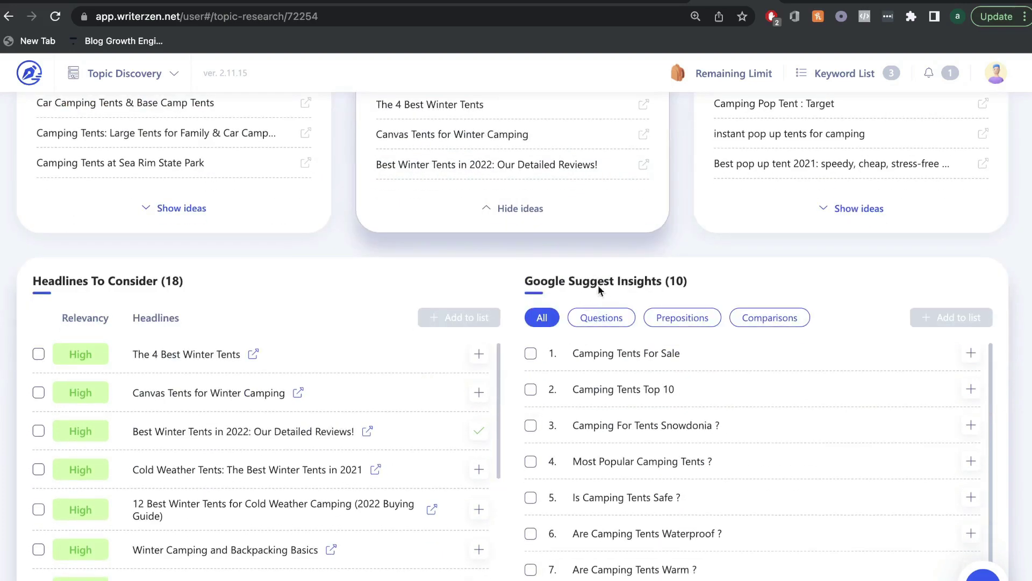
{"action": "scroll", "coordinate": [621, 326], "scroll_direction": "down", "scroll_amount": 1}
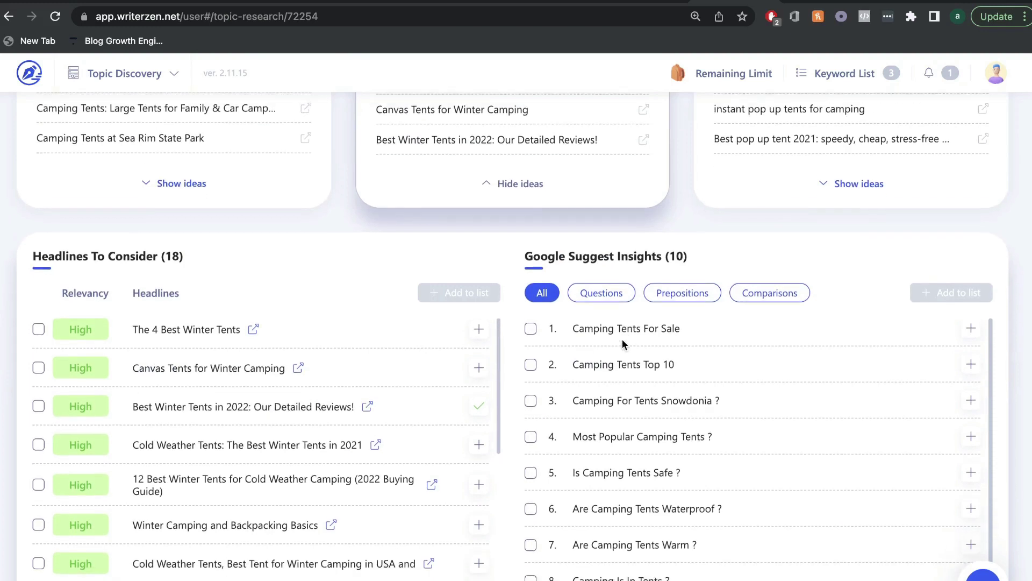
{"action": "left_click", "coordinate": [619, 287]}
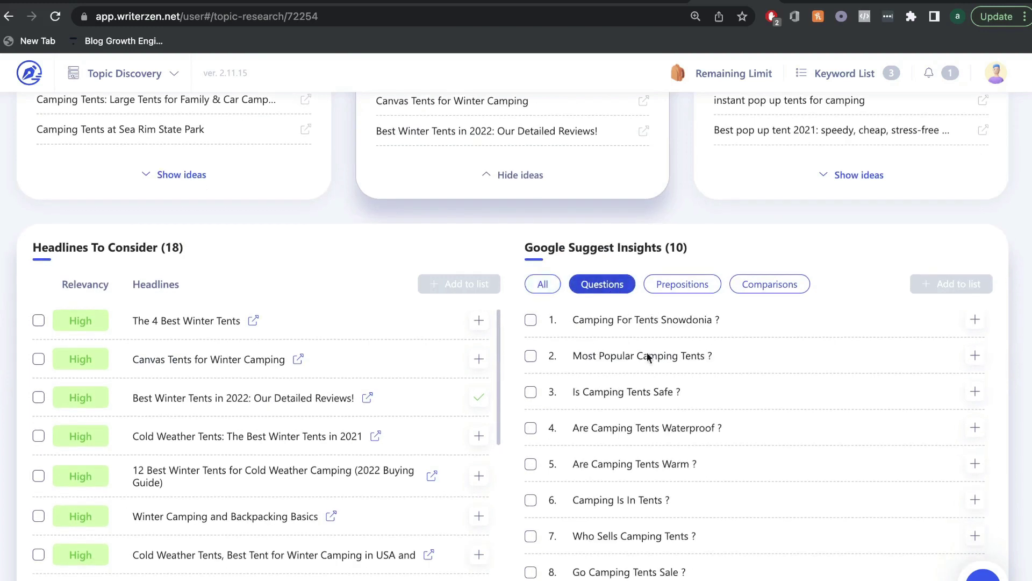
{"action": "left_click", "coordinate": [704, 285]}
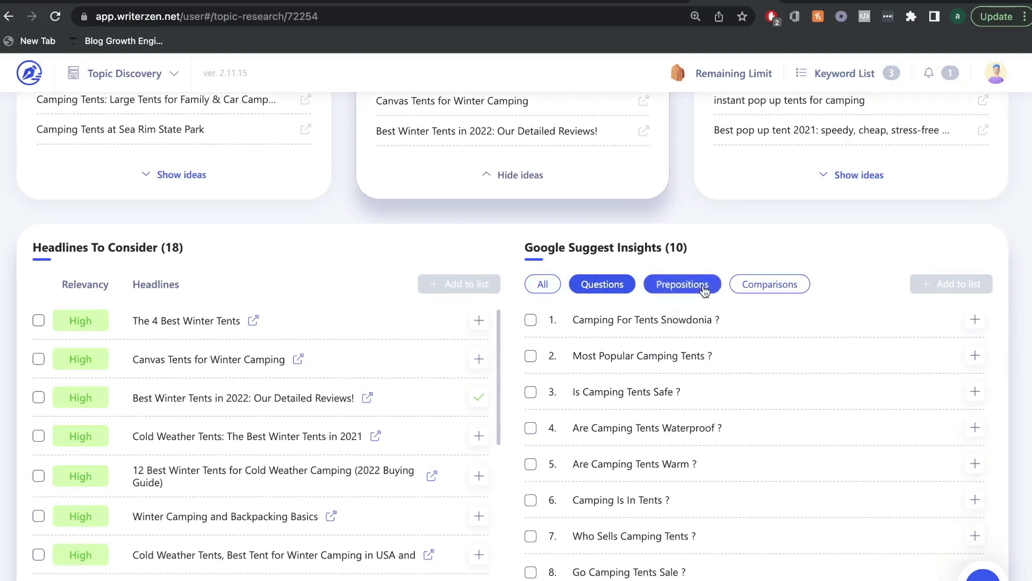
{"action": "left_click", "coordinate": [753, 287]}
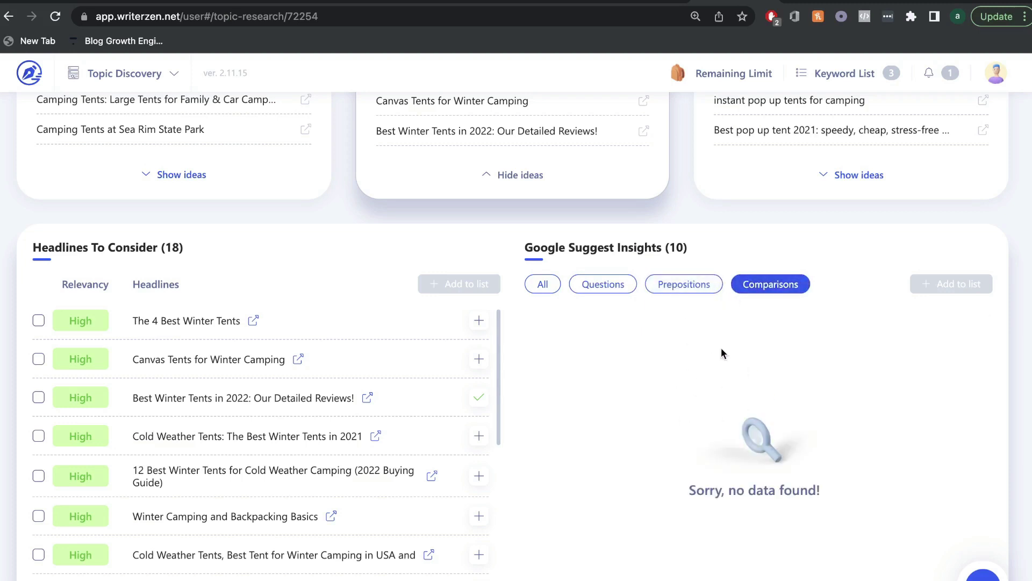
{"action": "left_click", "coordinate": [597, 284]}
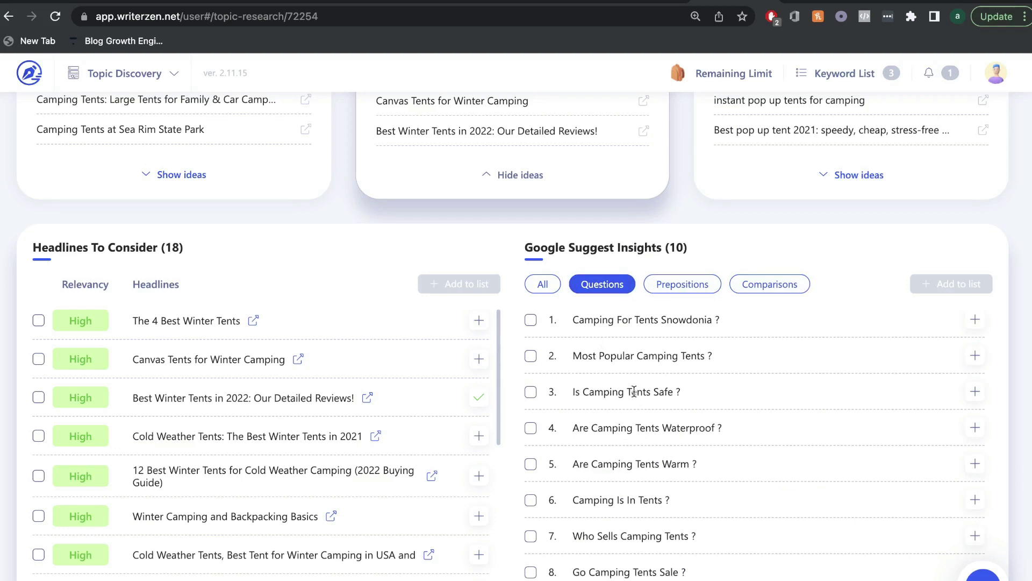
Copy the title of the Outdoor Camping Tents topic.
{"action": "left_click", "coordinate": [860, 175]}
{"action": "triple_click", "coordinate": [816, 224]}
{"action": "key", "text": "ctrl+c"}
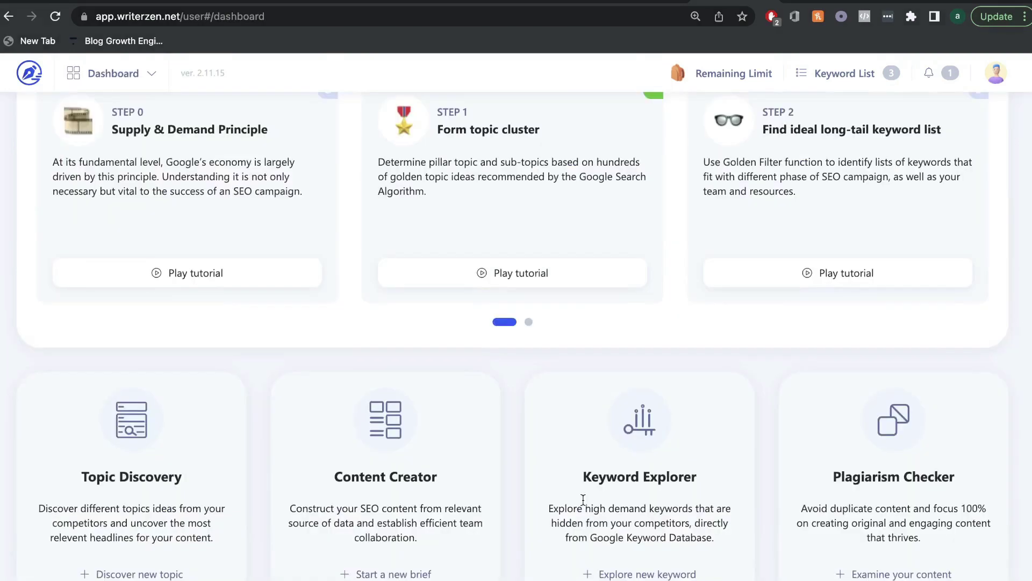
Open a new Keyword Explorer search and enter the copied title "OUTDOOR CAMPING TENTS" as the keyword.
{"action": "left_click", "coordinate": [646, 574]}
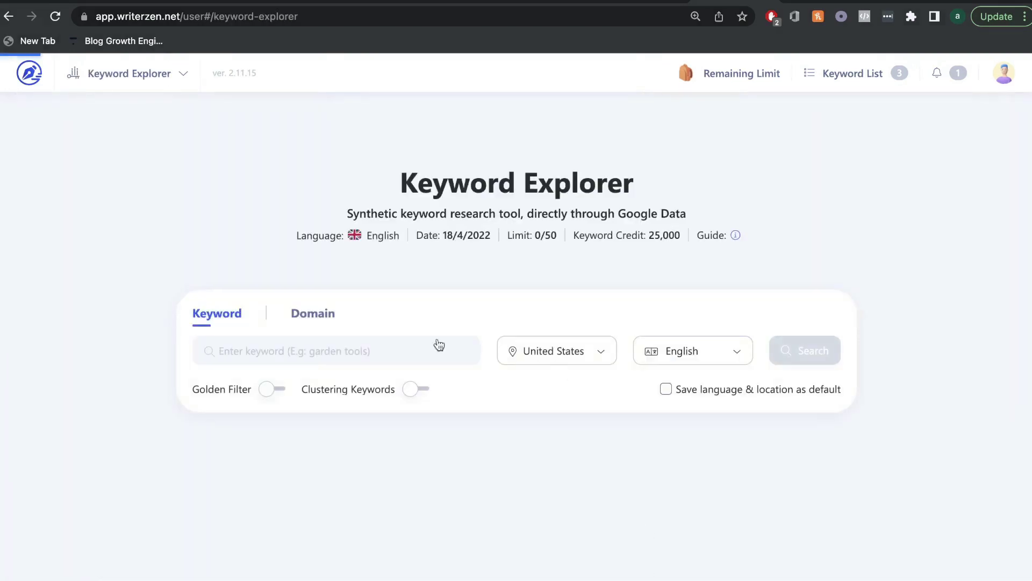
{"action": "left_click", "coordinate": [380, 337]}
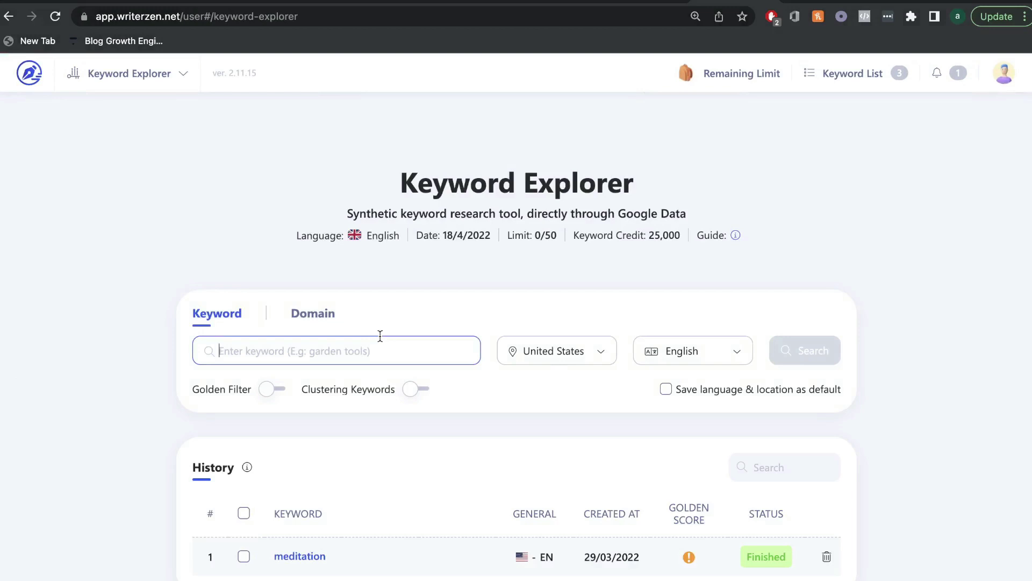
{"action": "key", "text": "ctrl+v"}
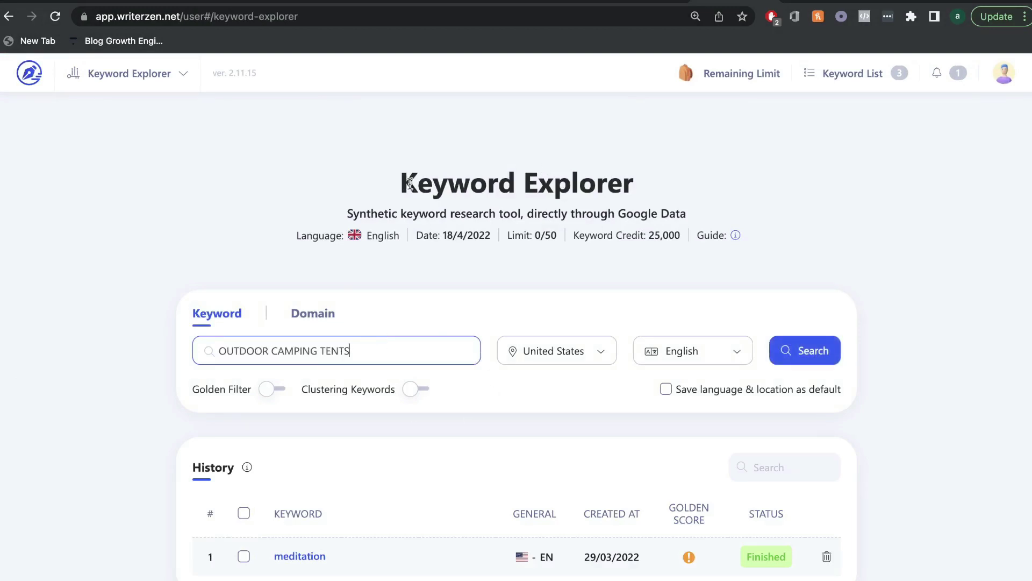
{"action": "left_click_drag", "start_coordinate": [401, 183], "coordinate": [815, 182]}
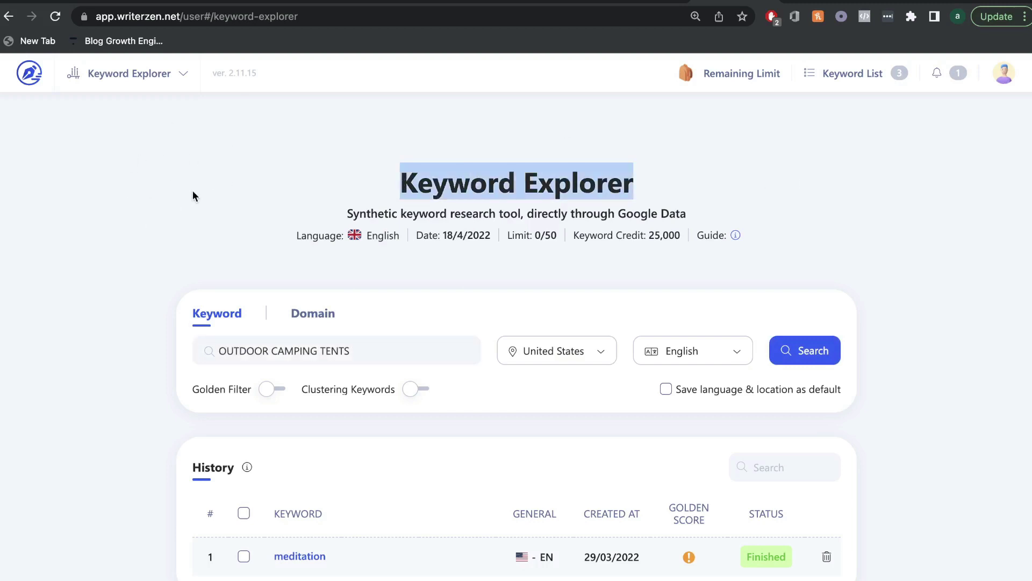
Run the keyword search for OUTDOOR CAMPING TENTS with United States as the location and English as the language.
{"action": "left_click", "coordinate": [357, 357]}
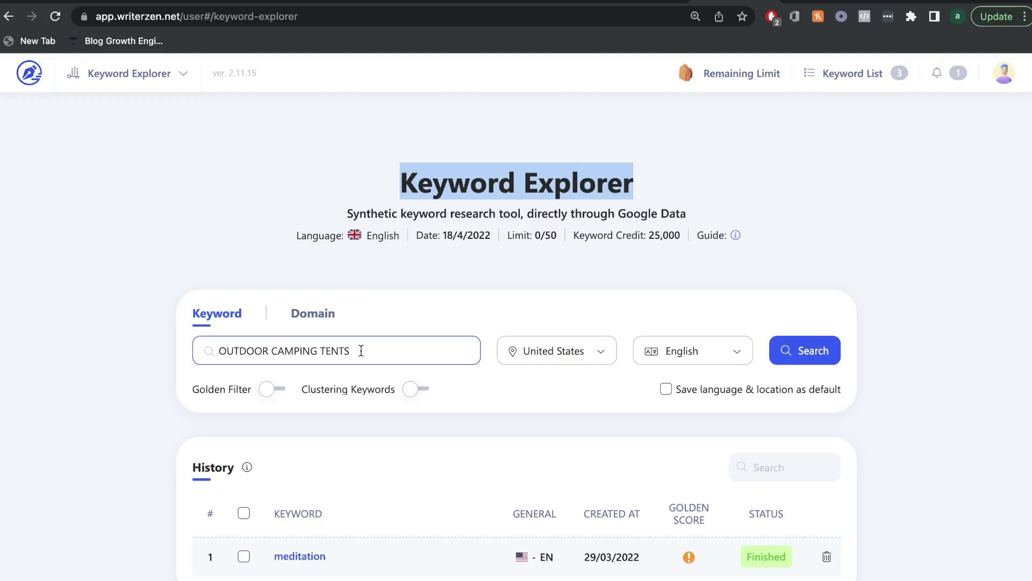
{"action": "left_click", "coordinate": [361, 351]}
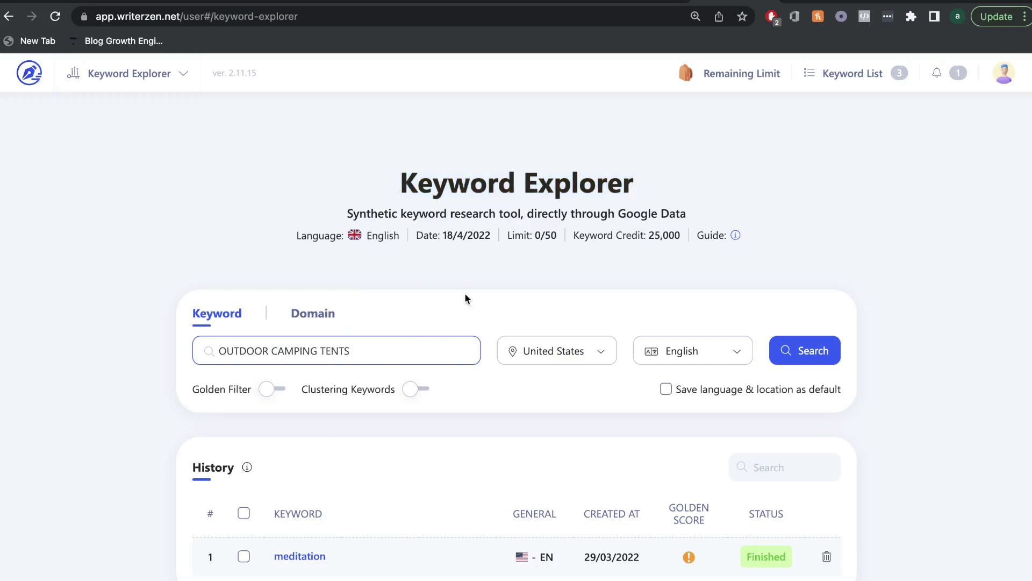
{"action": "left_click", "coordinate": [785, 359]}
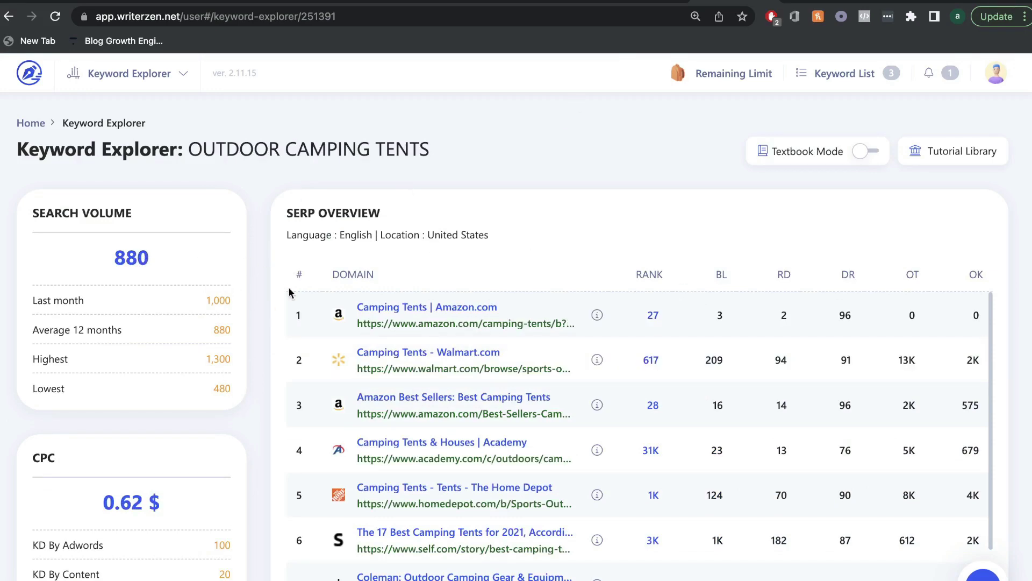
Review the SERP overview for outdoor camping tents, checking all ranking domains and their metrics.
{"action": "scroll", "coordinate": [288, 293], "scroll_direction": "down", "scroll_amount": 3}
{"action": "scroll", "coordinate": [288, 293], "scroll_direction": "up", "scroll_amount": 3}
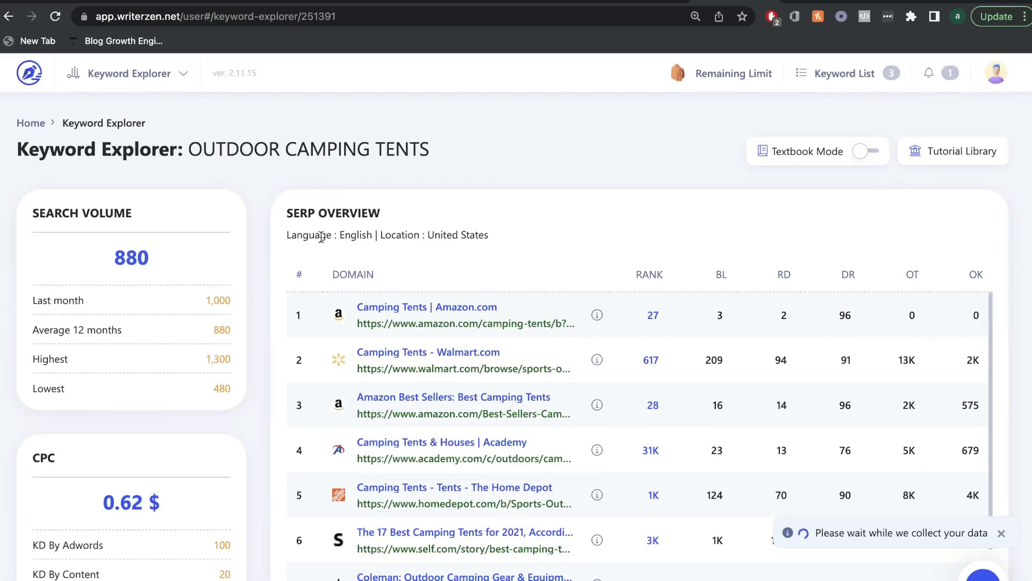
{"action": "scroll", "coordinate": [594, 182], "scroll_direction": "down", "scroll_amount": 2}
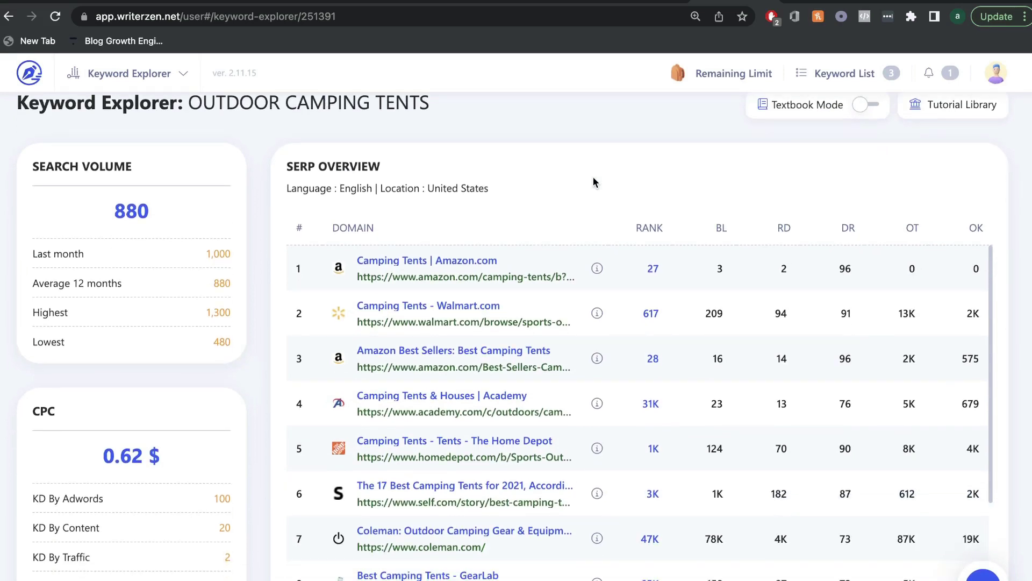
{"action": "scroll", "coordinate": [593, 178], "scroll_direction": "down", "scroll_amount": 1}
{"action": "left_click_drag", "start_coordinate": [407, 153], "coordinate": [254, 150]}
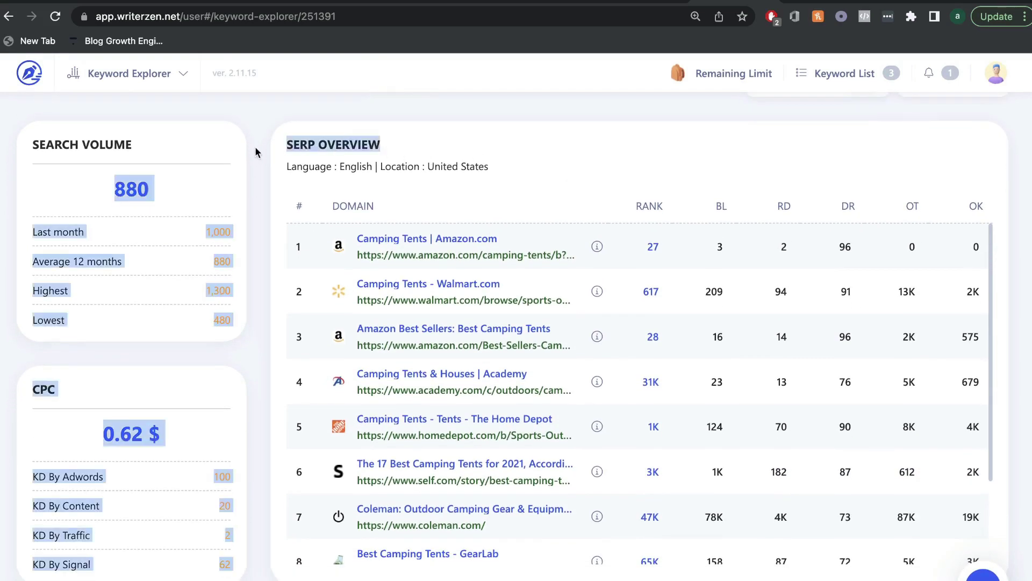
{"action": "left_click", "coordinate": [384, 150]}
{"action": "scroll", "coordinate": [437, 199], "scroll_direction": "down", "scroll_amount": 1}
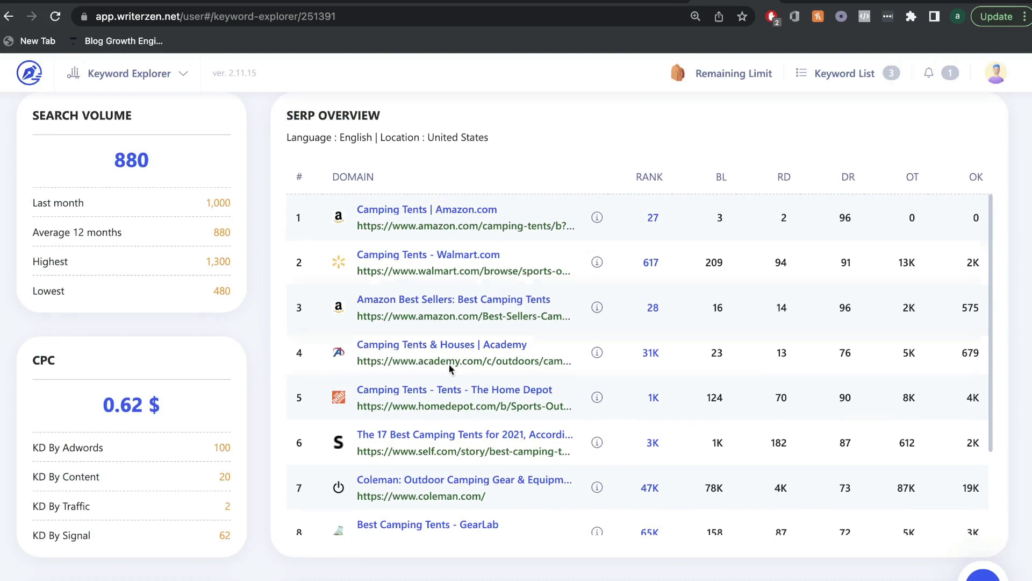
{"action": "scroll", "coordinate": [431, 396], "scroll_direction": "down", "scroll_amount": 2}
{"action": "scroll", "coordinate": [430, 396], "scroll_direction": "down", "scroll_amount": 1}
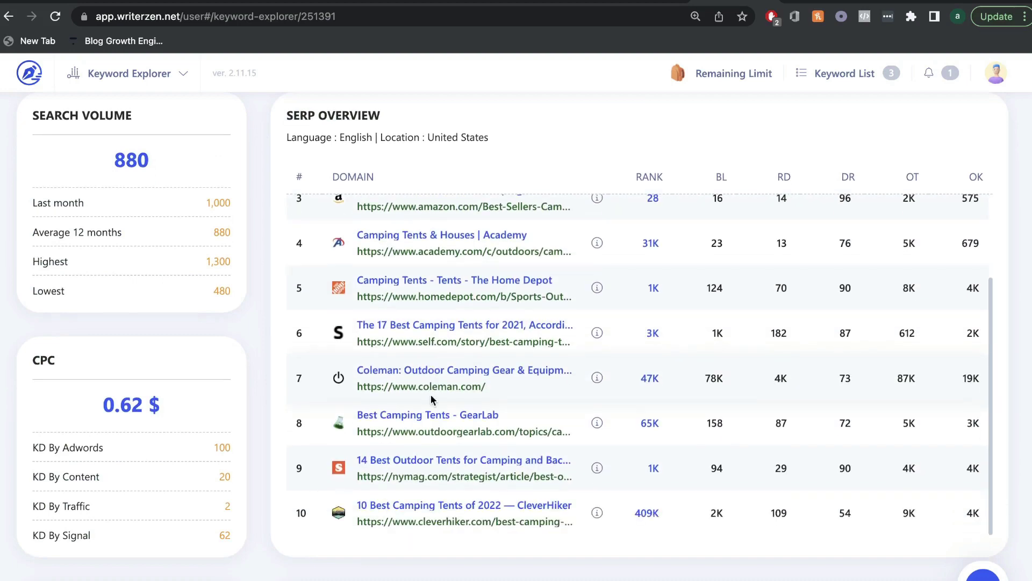
{"action": "scroll", "coordinate": [431, 399], "scroll_direction": "up", "scroll_amount": 5}
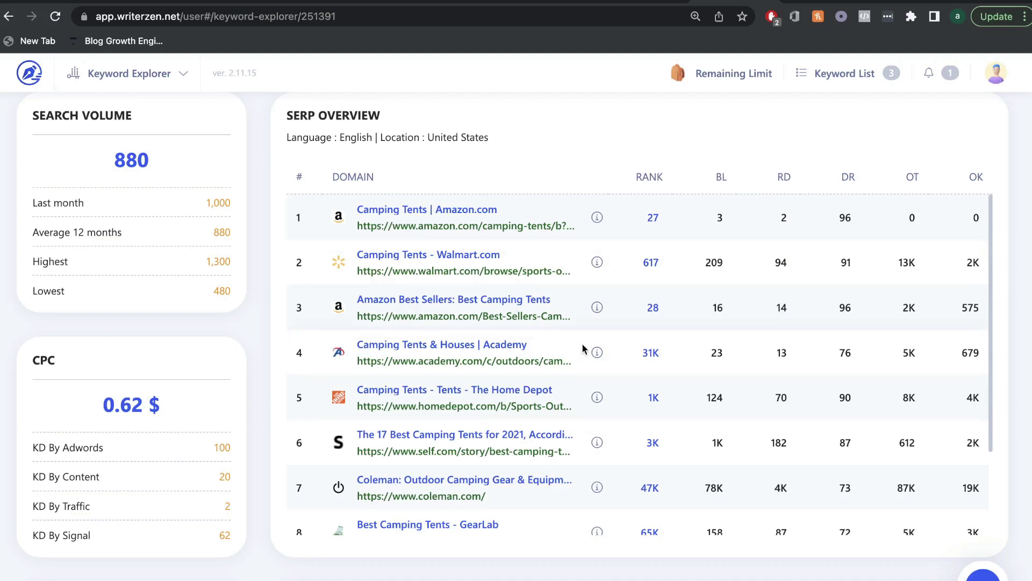
{"action": "scroll", "coordinate": [309, 260], "scroll_direction": "up", "scroll_amount": 3}
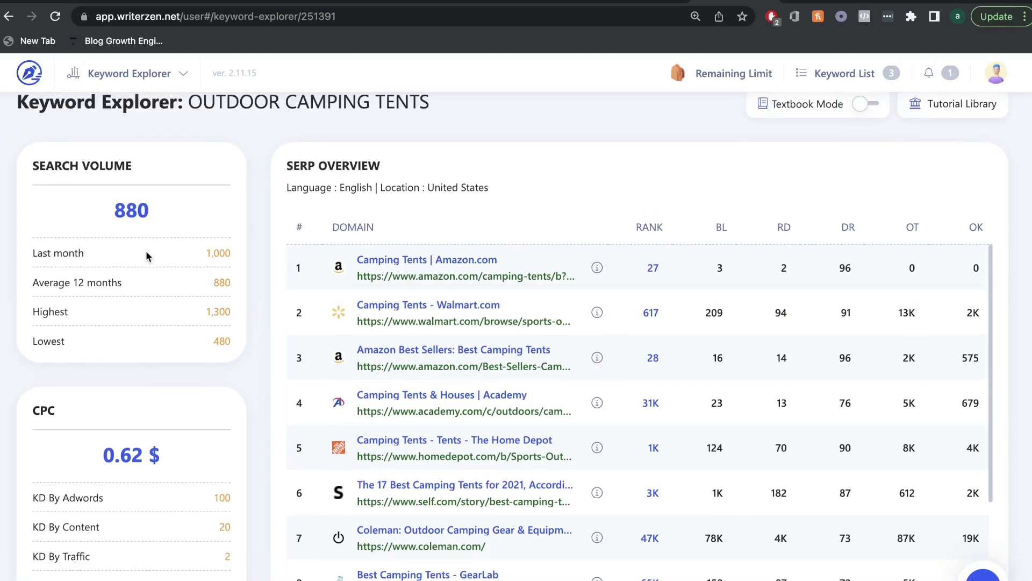
Examine the keyword's search volume, CPC and keyword difficulty figures, keyword ideas and monthly search volume chart.
{"action": "left_click_drag", "start_coordinate": [101, 268], "coordinate": [188, 266]}
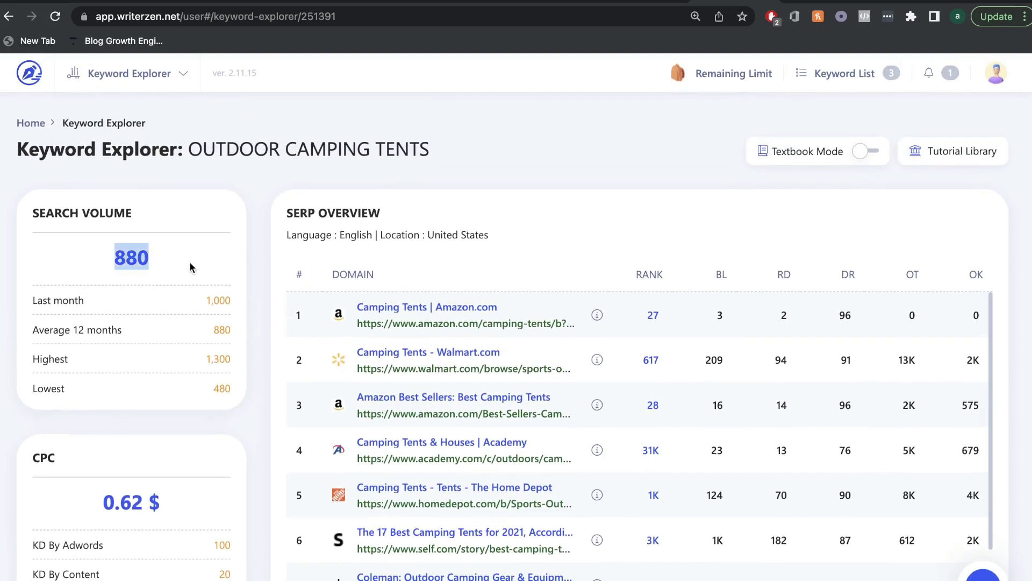
{"action": "scroll", "coordinate": [189, 261], "scroll_direction": "down", "scroll_amount": 3}
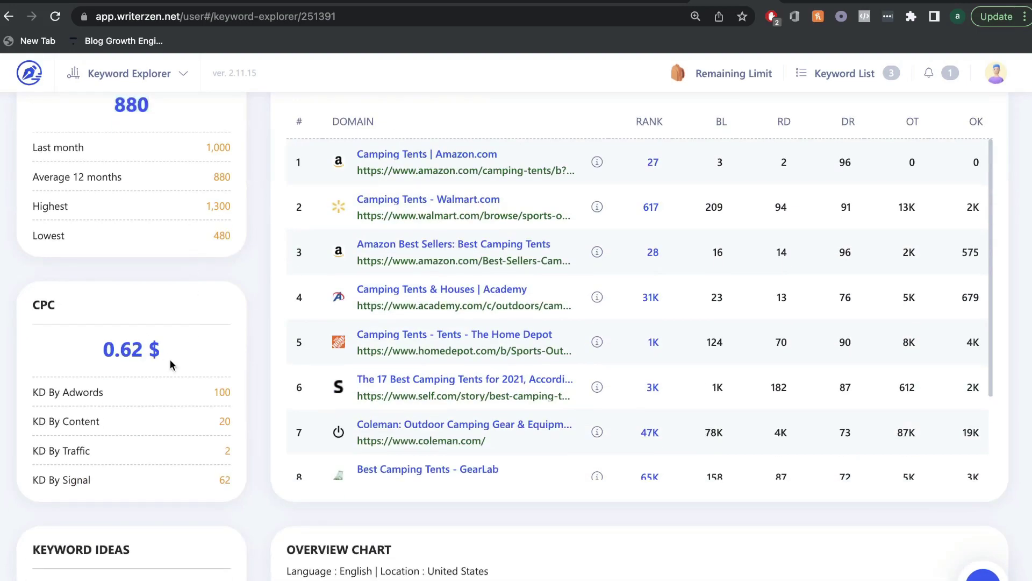
{"action": "scroll", "coordinate": [170, 359], "scroll_direction": "down", "scroll_amount": 1}
{"action": "scroll", "coordinate": [171, 365], "scroll_direction": "down", "scroll_amount": 5}
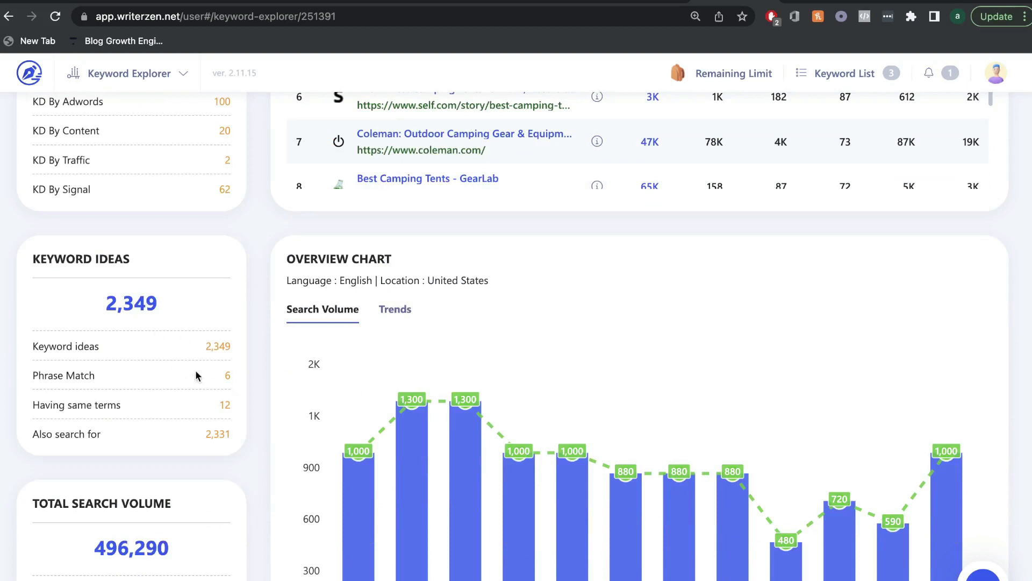
{"action": "scroll", "coordinate": [552, 355], "scroll_direction": "down", "scroll_amount": 2}
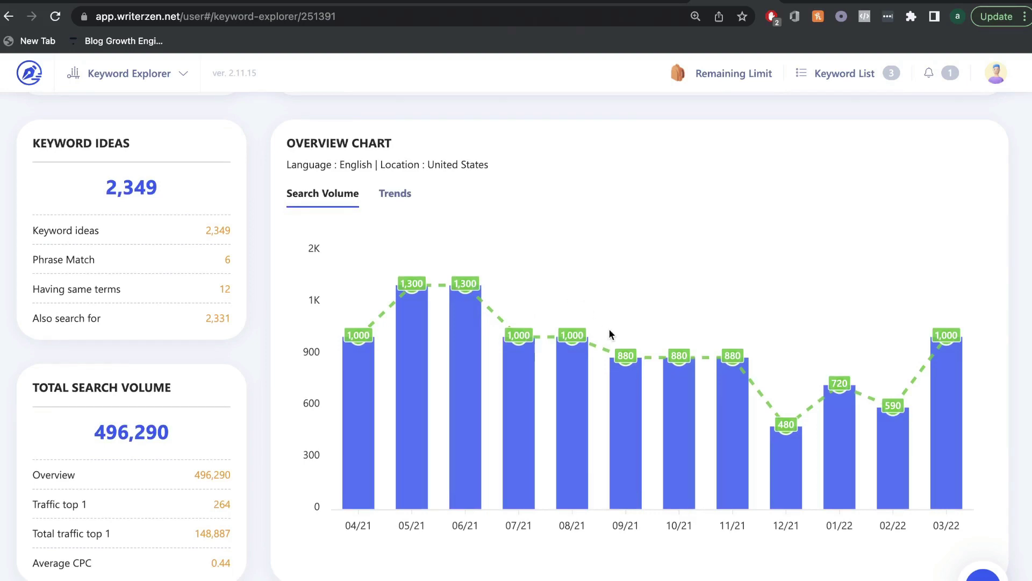
Activate the Golden Filter for all keywords in the keyword data table and confirm the use of keyword credits.
{"action": "scroll", "coordinate": [610, 332], "scroll_direction": "down", "scroll_amount": 10}
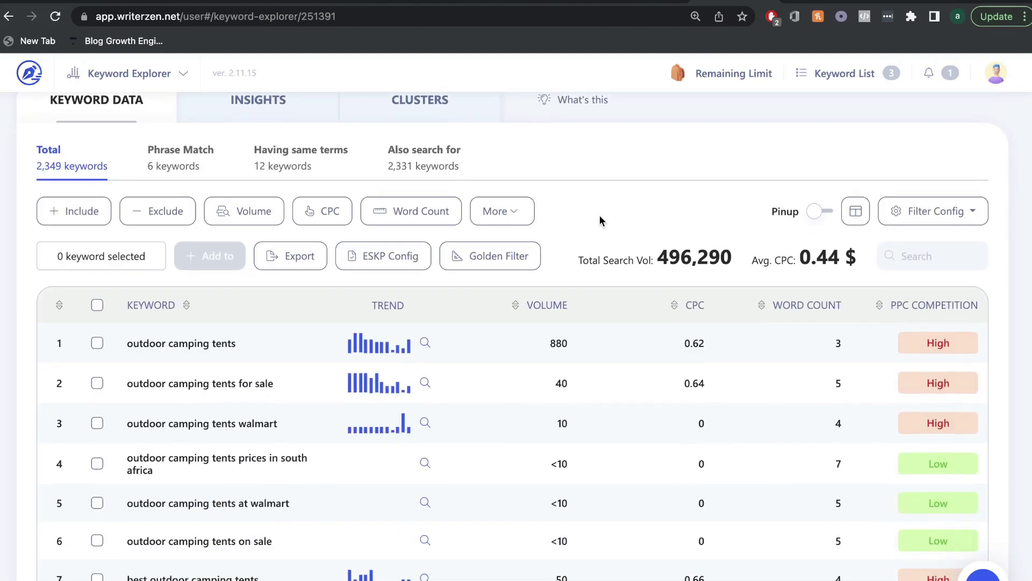
{"action": "scroll", "coordinate": [601, 221], "scroll_direction": "down", "scroll_amount": 1}
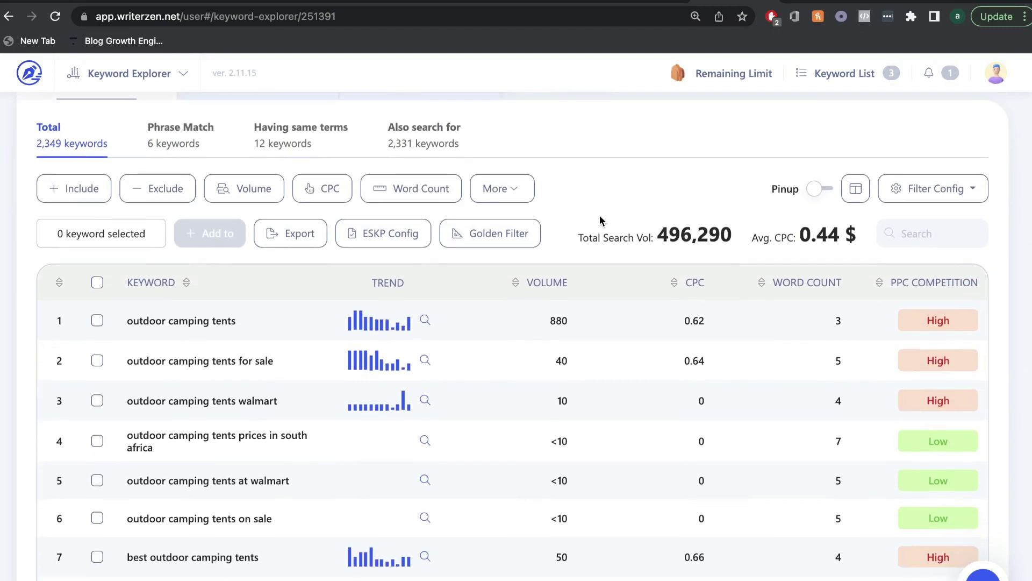
{"action": "scroll", "coordinate": [599, 215], "scroll_direction": "down", "scroll_amount": 1}
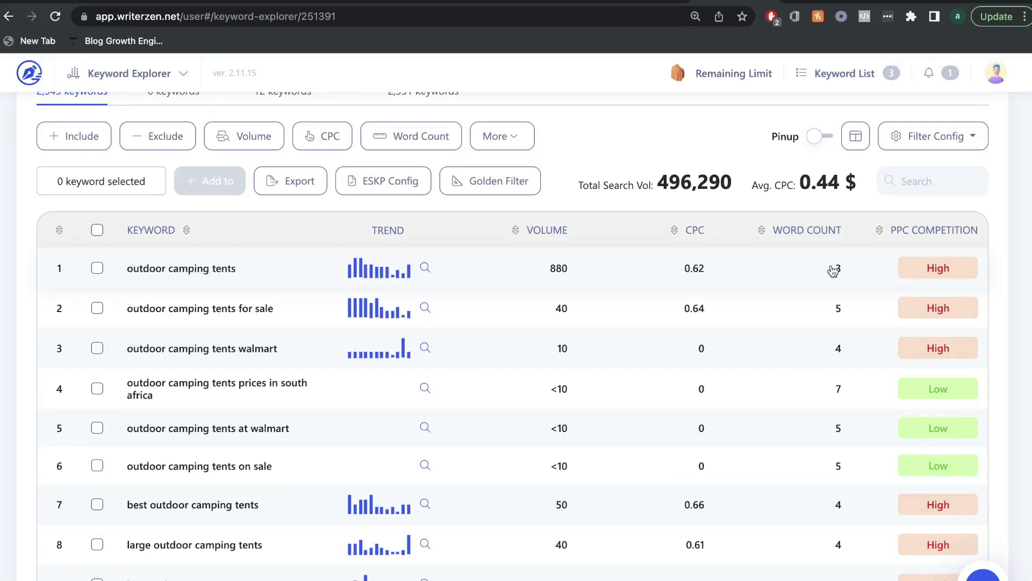
{"action": "scroll", "coordinate": [753, 237], "scroll_direction": "up", "scroll_amount": 1}
{"action": "left_click", "coordinate": [535, 215]}
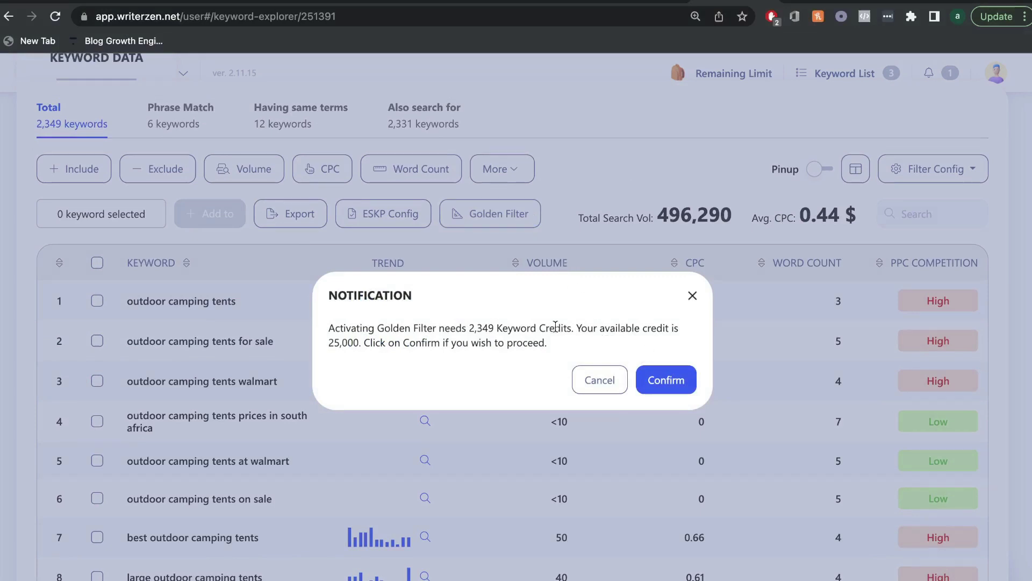
{"action": "left_click", "coordinate": [662, 380]}
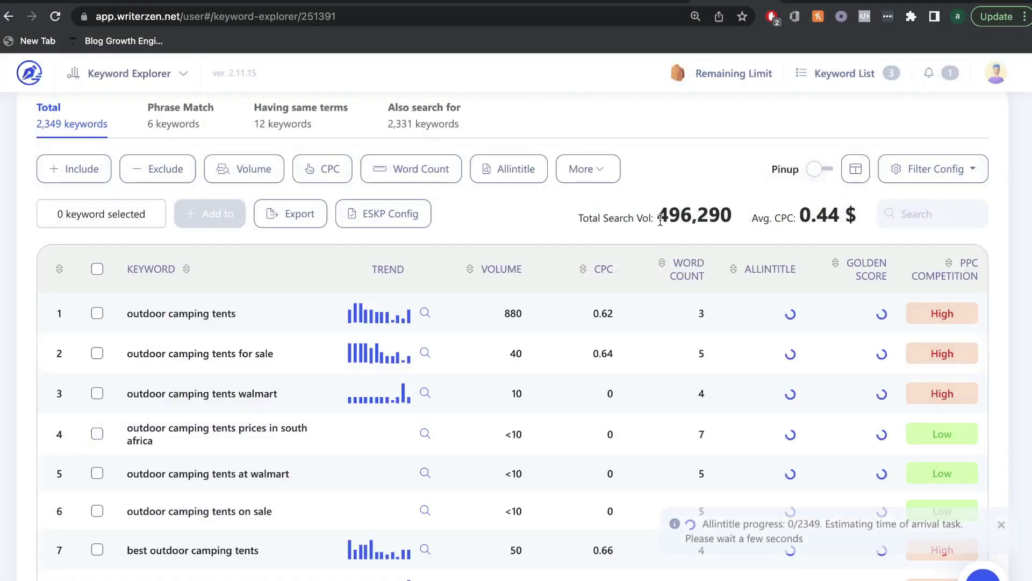
{"action": "scroll", "coordinate": [661, 224], "scroll_direction": "down", "scroll_amount": 1}
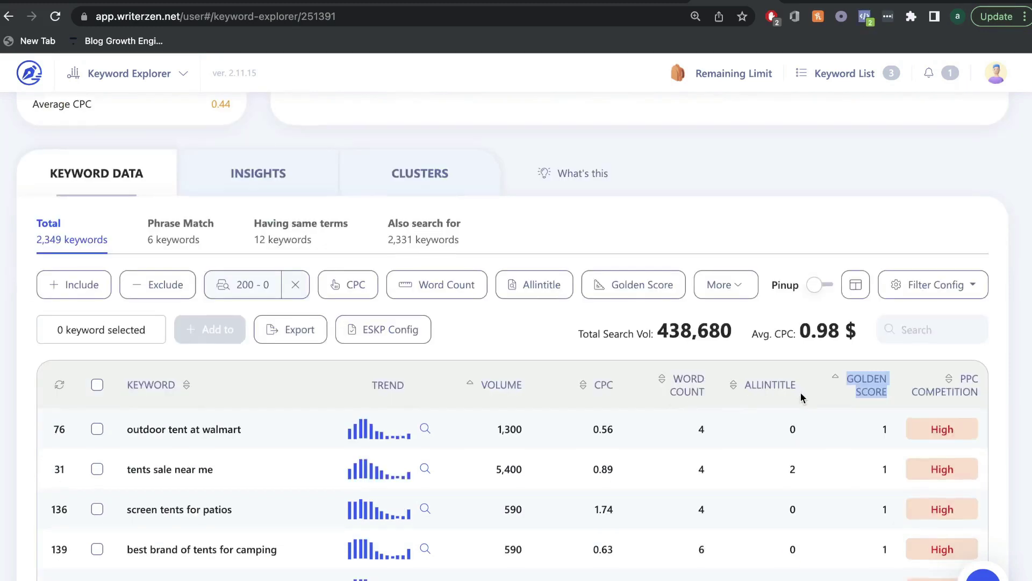
Review the keywords sorted by golden score and check the range set in the volume filter.
{"action": "scroll", "coordinate": [807, 394], "scroll_direction": "down", "scroll_amount": 3}
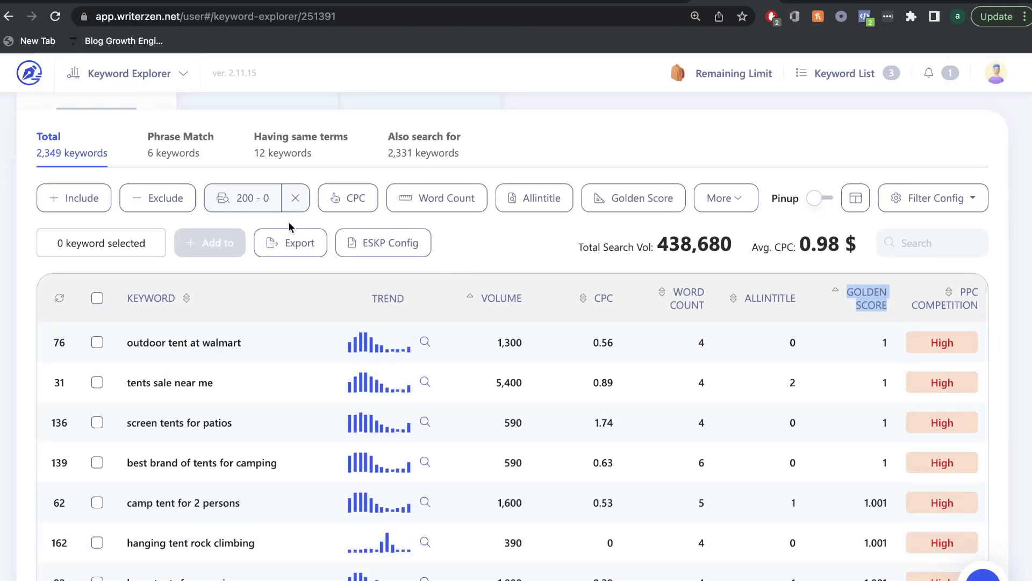
{"action": "scroll", "coordinate": [289, 293], "scroll_direction": "down", "scroll_amount": 1}
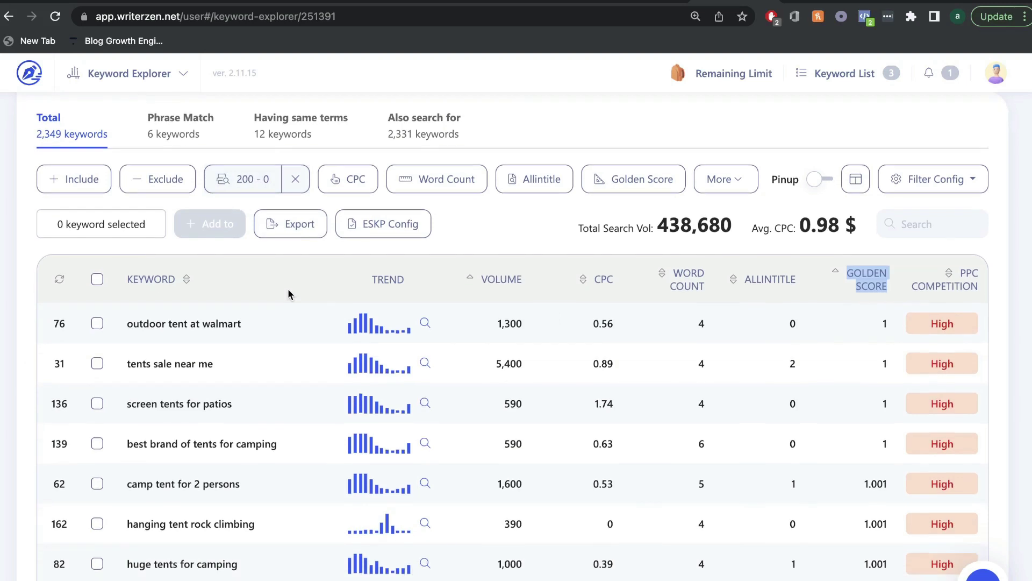
{"action": "left_click", "coordinate": [245, 182]}
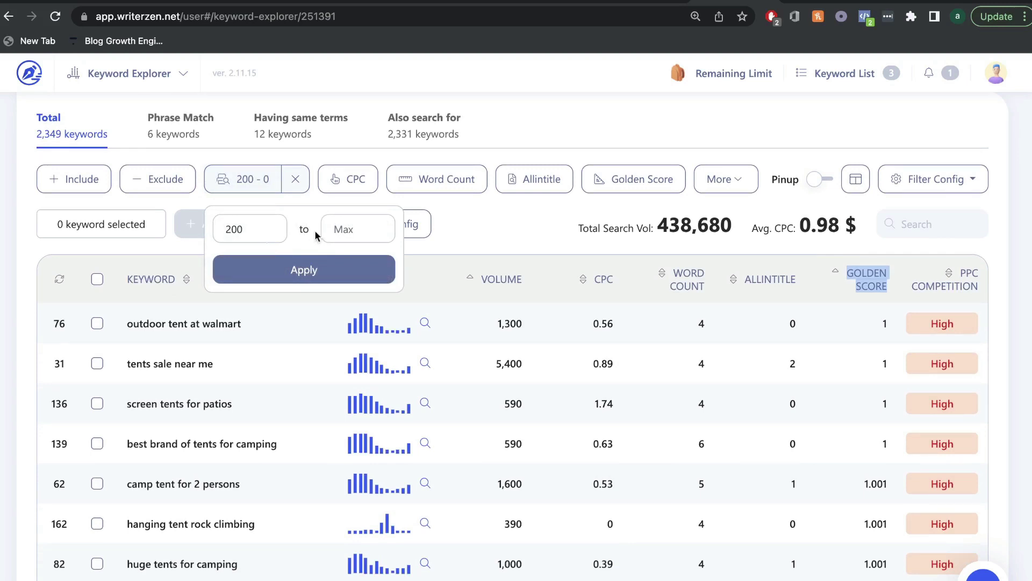
{"action": "left_click", "coordinate": [475, 229]}
{"action": "scroll", "coordinate": [475, 231], "scroll_direction": "down", "scroll_amount": 1}
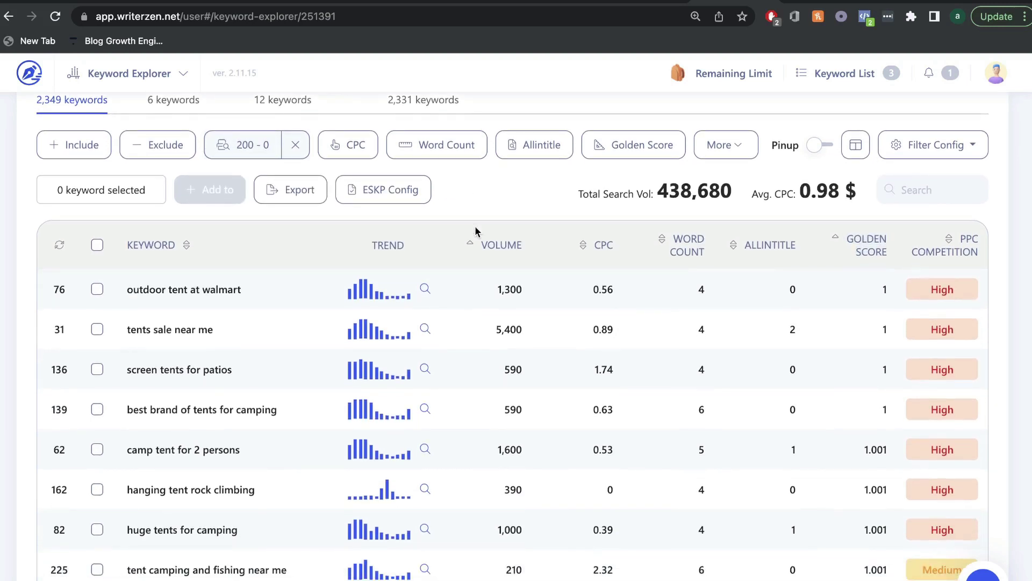
Exclude keywords containing any of the unwanted words, including "walmart" and "target", from the keyword data.
{"action": "left_click", "coordinate": [158, 144]}
{"action": "type", "text": "w"}
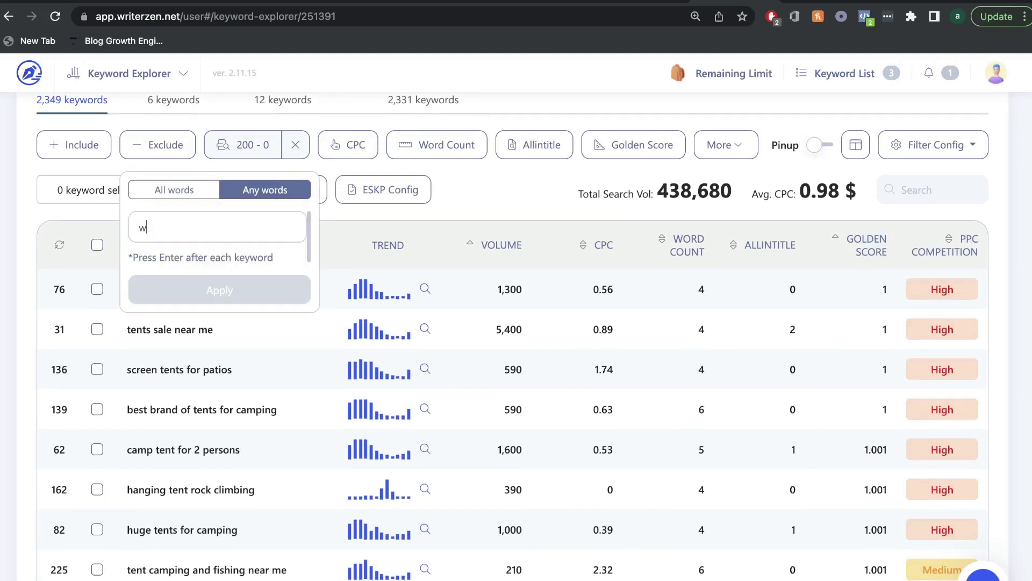
{"action": "type", "text": "alme"}
{"action": "type", "text": "t"}
{"action": "key", "text": "BackSpace"}
{"action": "key", "text": "BackSpace"}
{"action": "type", "text": "art"}
{"action": "key", "text": "Return"}
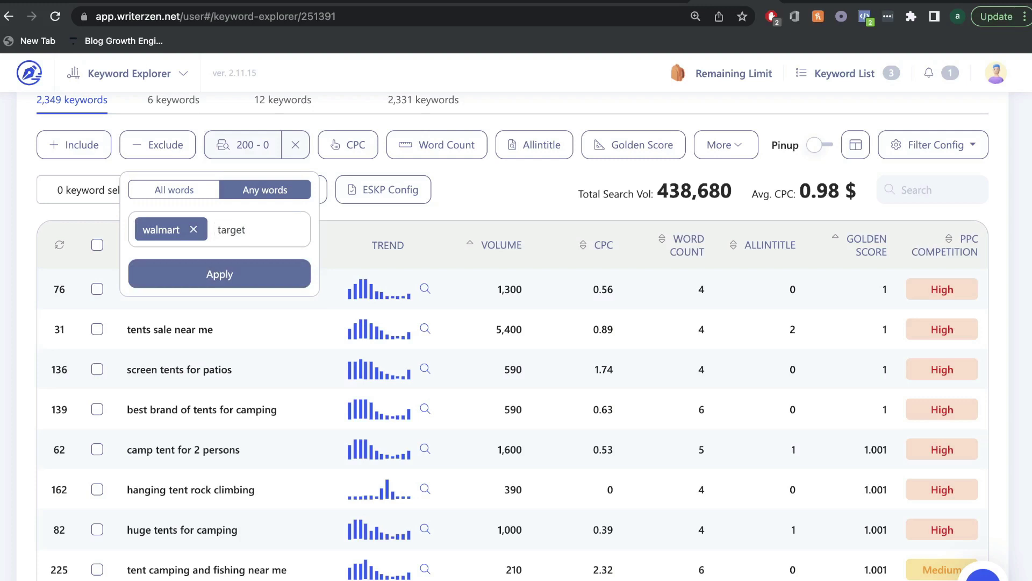
{"action": "key", "text": "Return"}
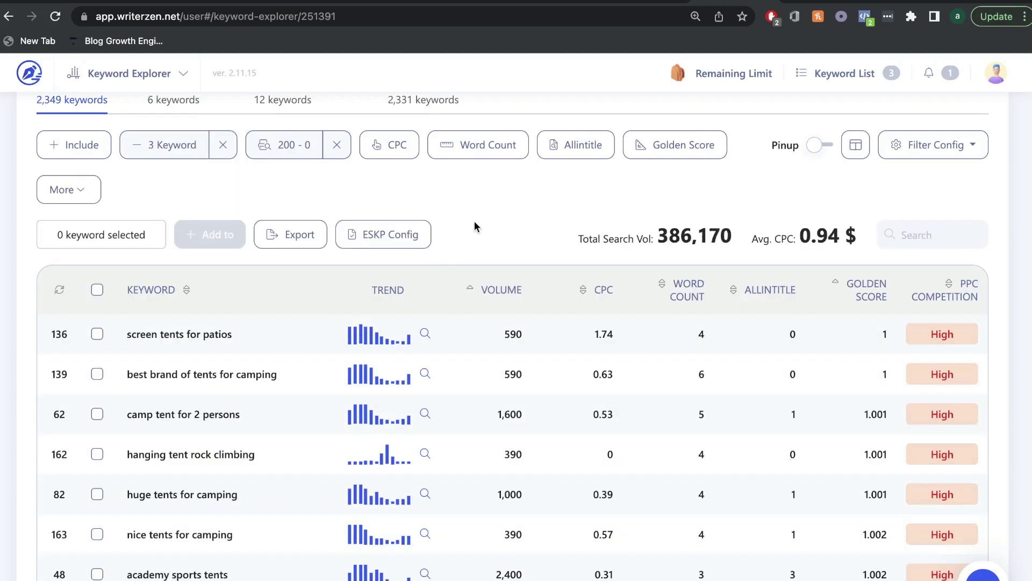
Look through the filtered keyword list for camping tent keywords, comparing their volume, allintitle and golden score.
{"action": "scroll", "coordinate": [476, 226], "scroll_direction": "down", "scroll_amount": 1}
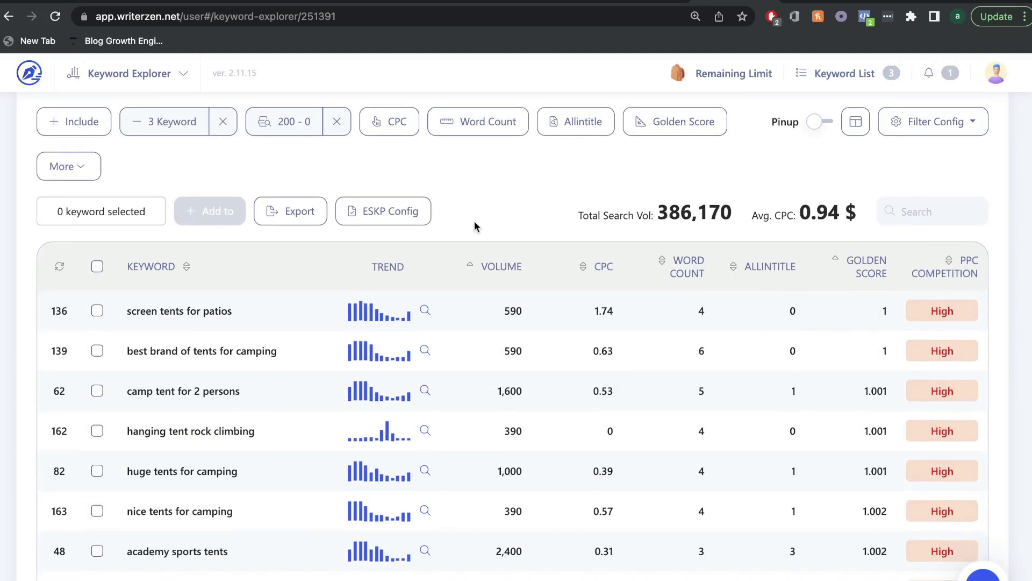
{"action": "scroll", "coordinate": [475, 226], "scroll_direction": "down", "scroll_amount": 1}
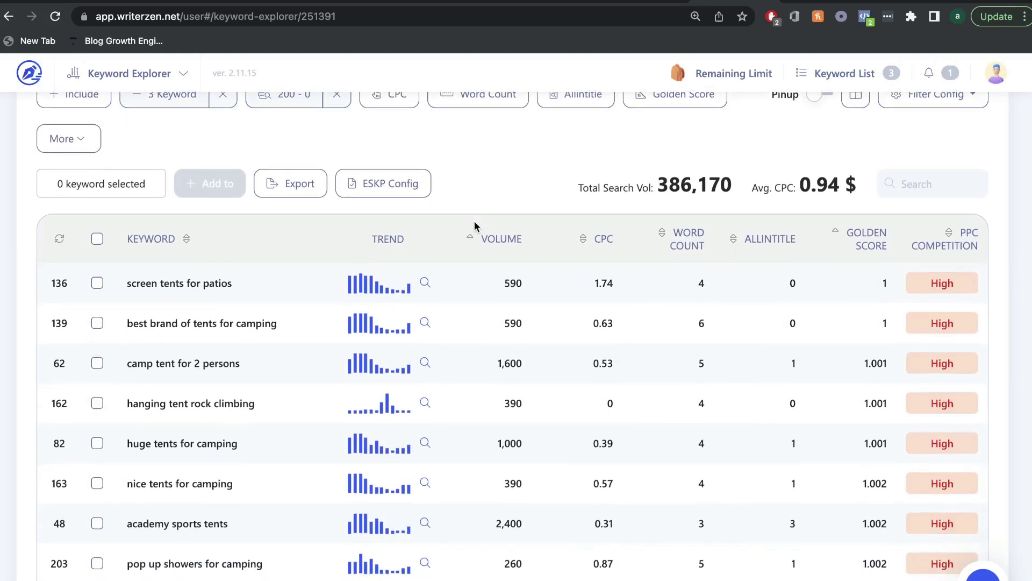
{"action": "scroll", "coordinate": [465, 308], "scroll_direction": "down", "scroll_amount": 1}
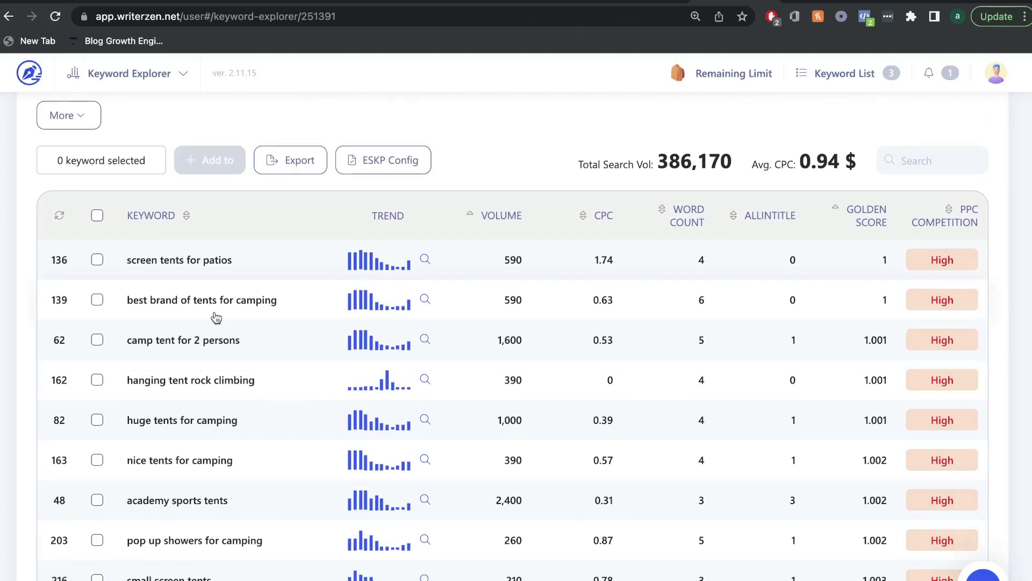
{"action": "scroll", "coordinate": [237, 318], "scroll_direction": "down", "scroll_amount": 1}
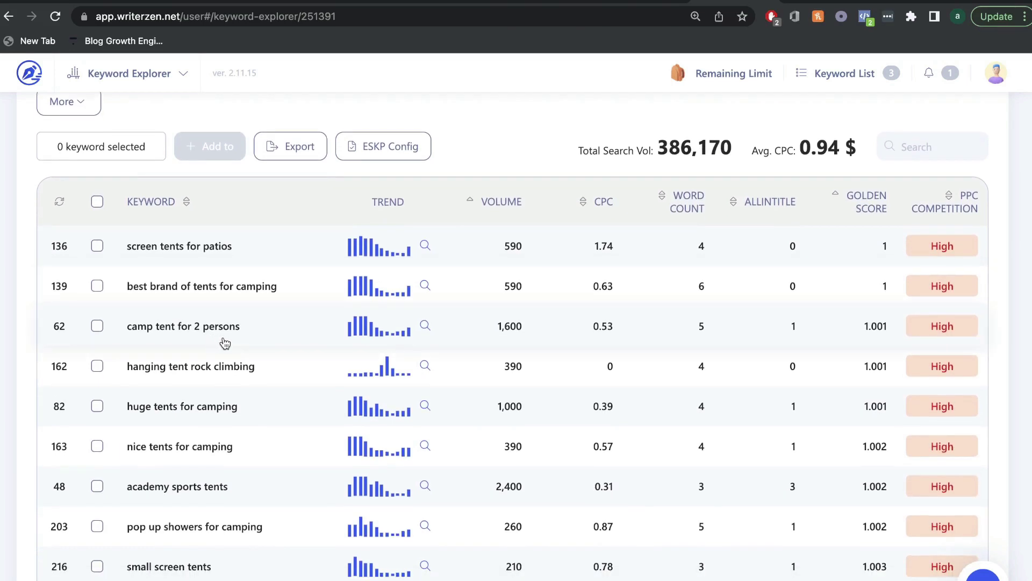
{"action": "scroll", "coordinate": [242, 341], "scroll_direction": "down", "scroll_amount": 2}
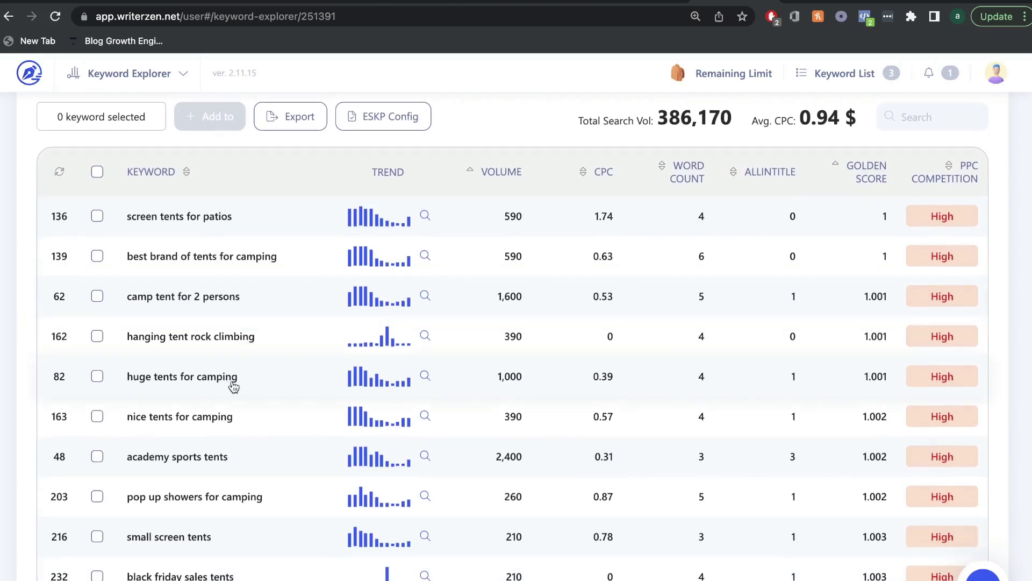
{"action": "scroll", "coordinate": [242, 389], "scroll_direction": "down", "scroll_amount": 2}
{"action": "scroll", "coordinate": [234, 433], "scroll_direction": "down", "scroll_amount": 2}
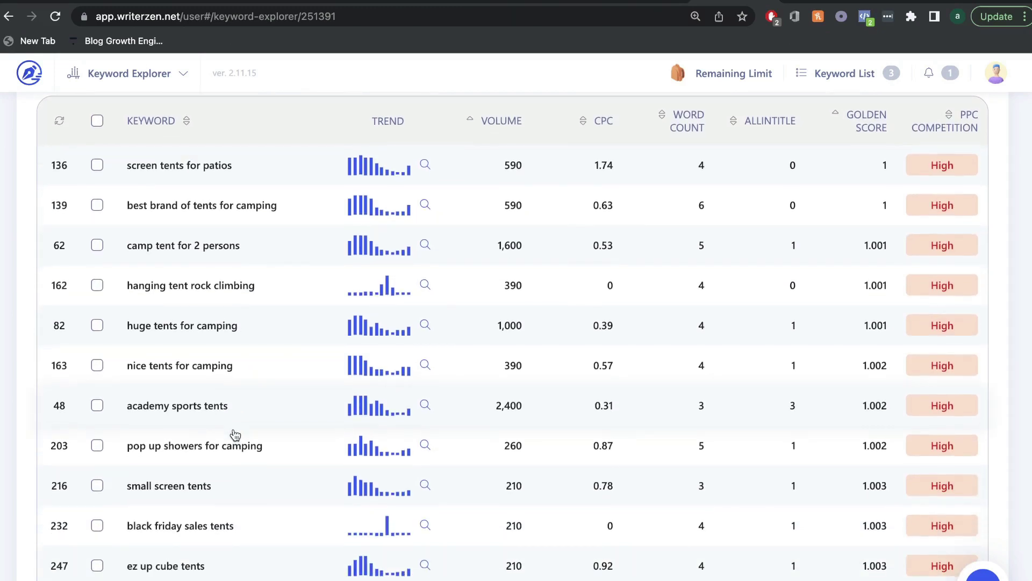
{"action": "scroll", "coordinate": [244, 457], "scroll_direction": "down", "scroll_amount": 3}
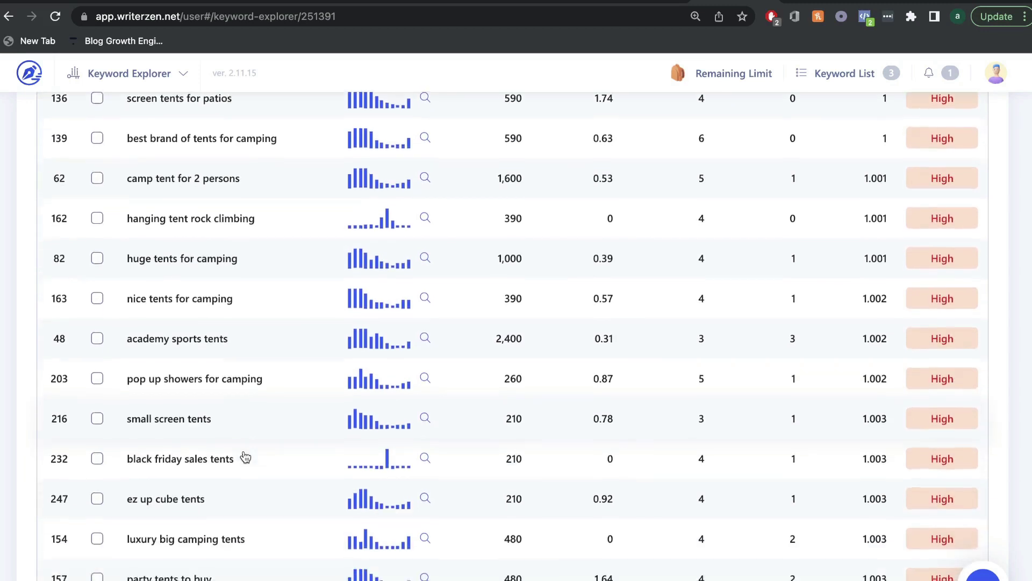
{"action": "scroll", "coordinate": [245, 458], "scroll_direction": "down", "scroll_amount": 2}
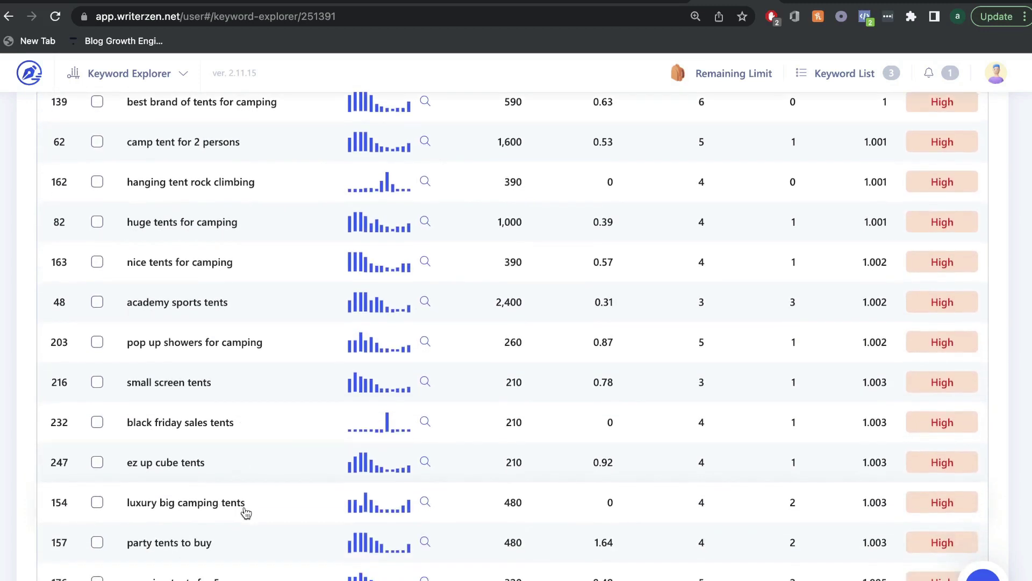
Examine the lowest golden score keywords, such as "camp tent for 2 persons" and "camping tents for 5 persons", together with the active filters.
{"action": "scroll", "coordinate": [245, 513], "scroll_direction": "down", "scroll_amount": 1}
{"action": "scroll", "coordinate": [244, 516], "scroll_direction": "down", "scroll_amount": 1}
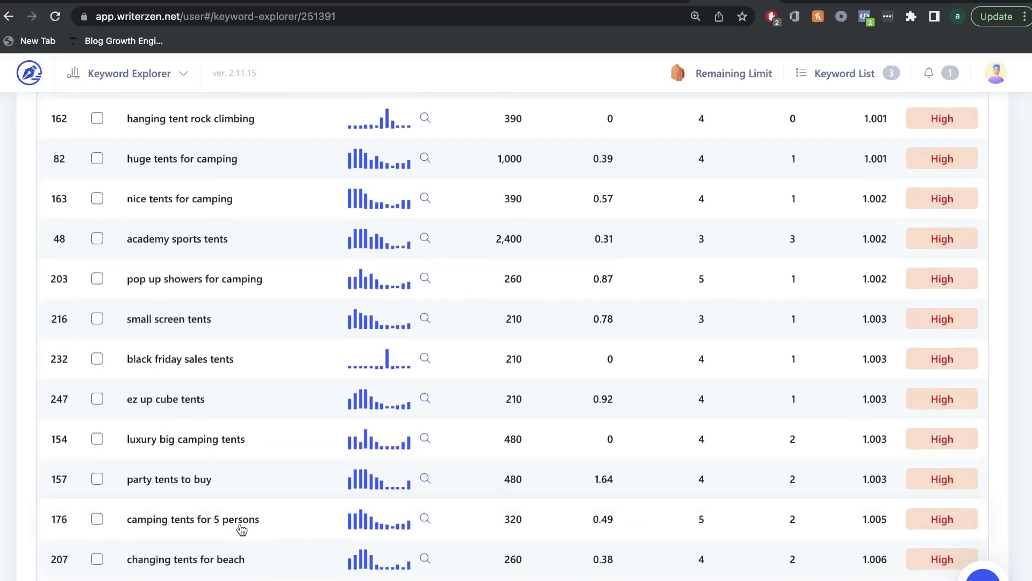
{"action": "scroll", "coordinate": [276, 530], "scroll_direction": "down", "scroll_amount": 3}
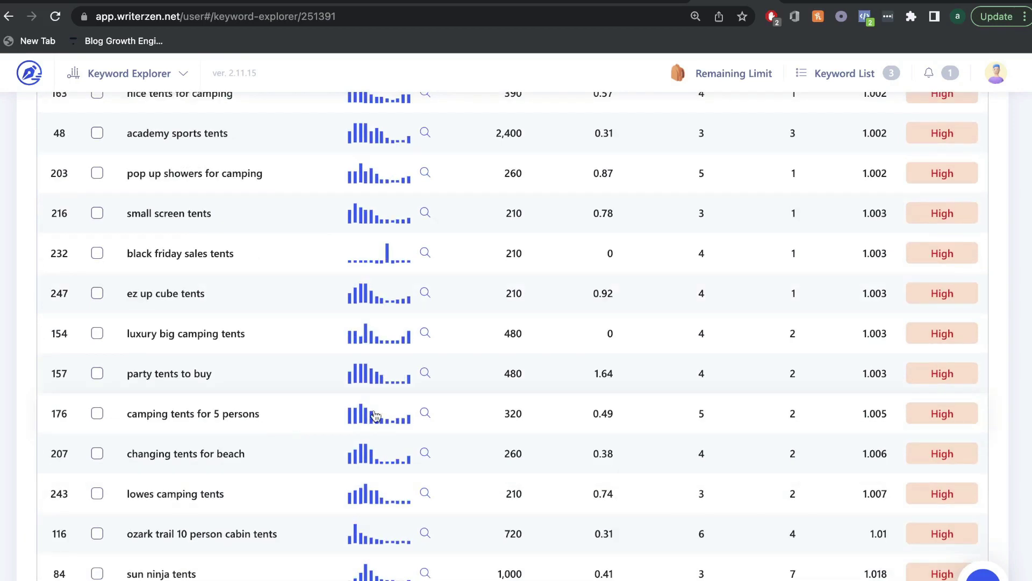
{"action": "scroll", "coordinate": [502, 411], "scroll_direction": "up", "scroll_amount": 10}
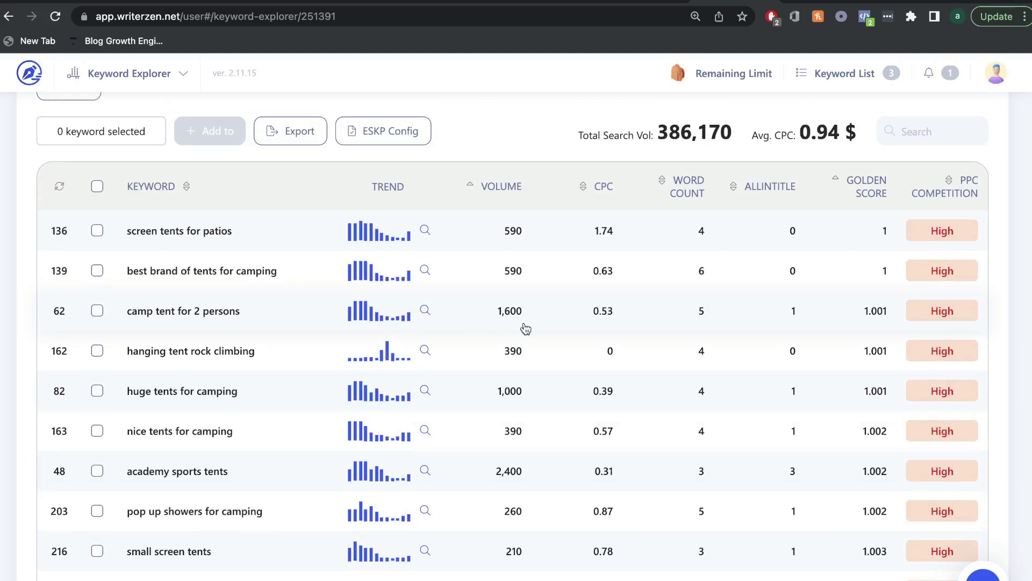
{"action": "scroll", "coordinate": [675, 267], "scroll_direction": "down", "scroll_amount": 1}
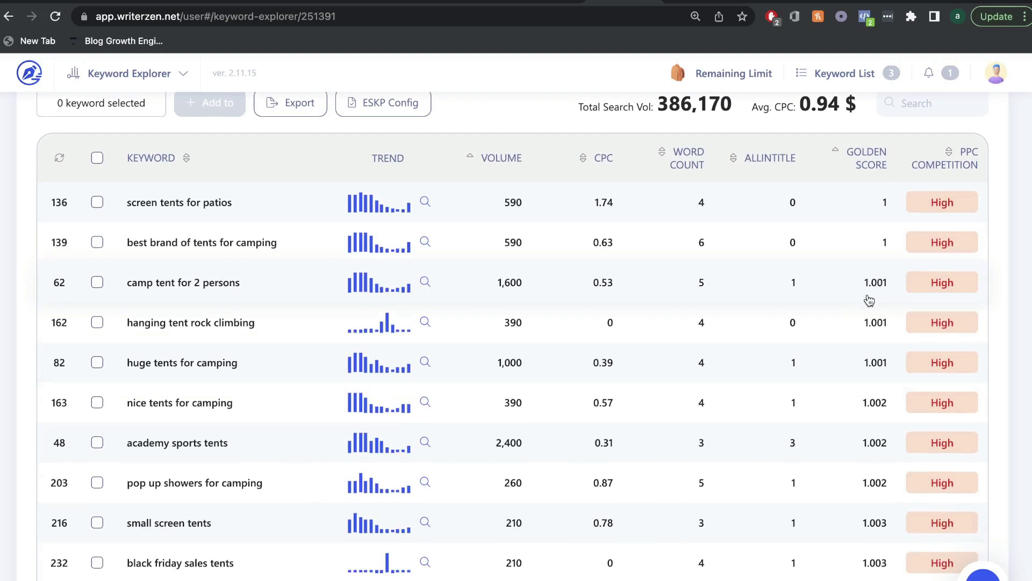
{"action": "left_click", "coordinate": [842, 4]}
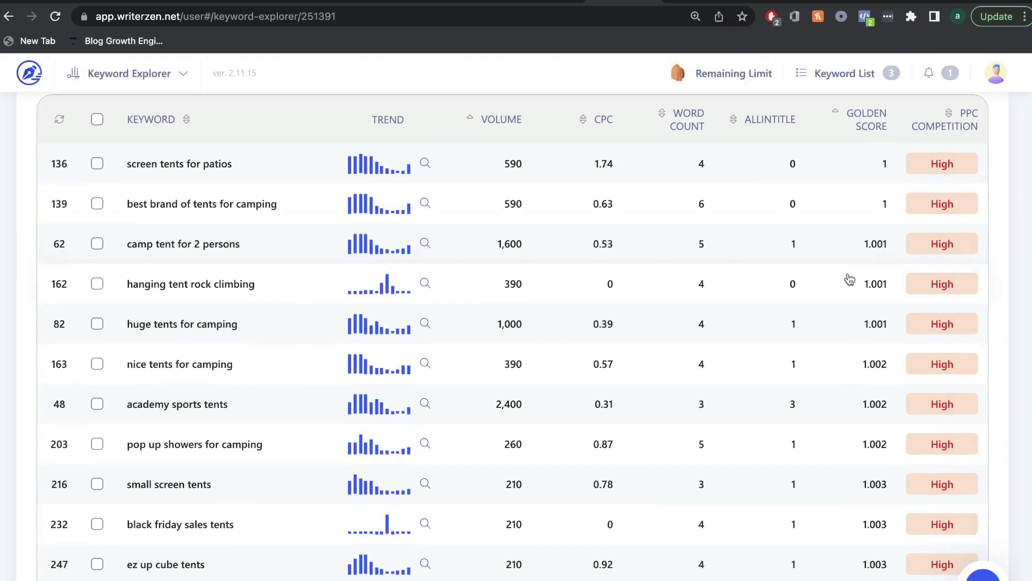
{"action": "scroll", "coordinate": [845, 277], "scroll_direction": "down", "scroll_amount": 2}
{"action": "scroll", "coordinate": [839, 318], "scroll_direction": "down", "scroll_amount": 2}
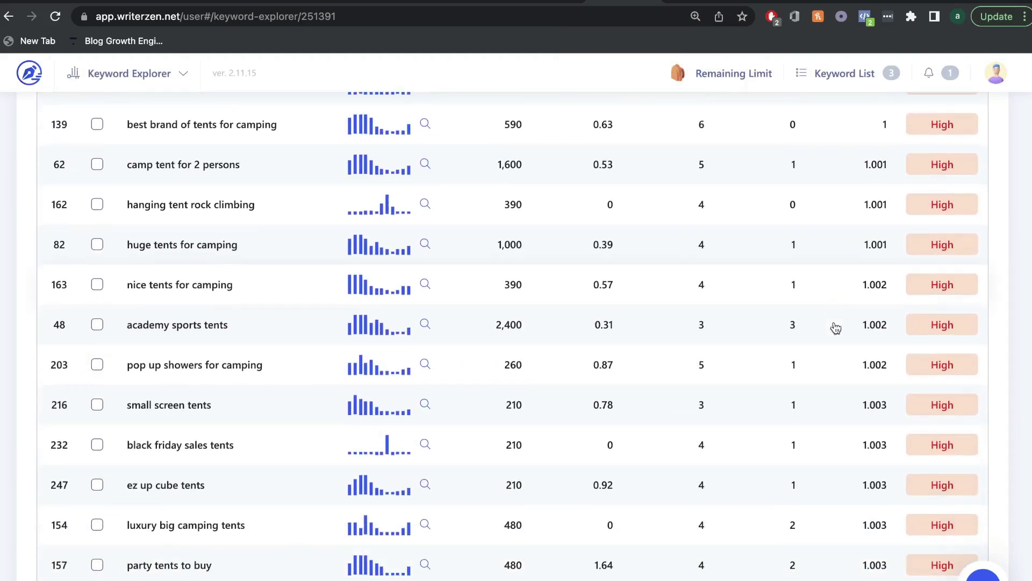
{"action": "scroll", "coordinate": [833, 374], "scroll_direction": "down", "scroll_amount": 1}
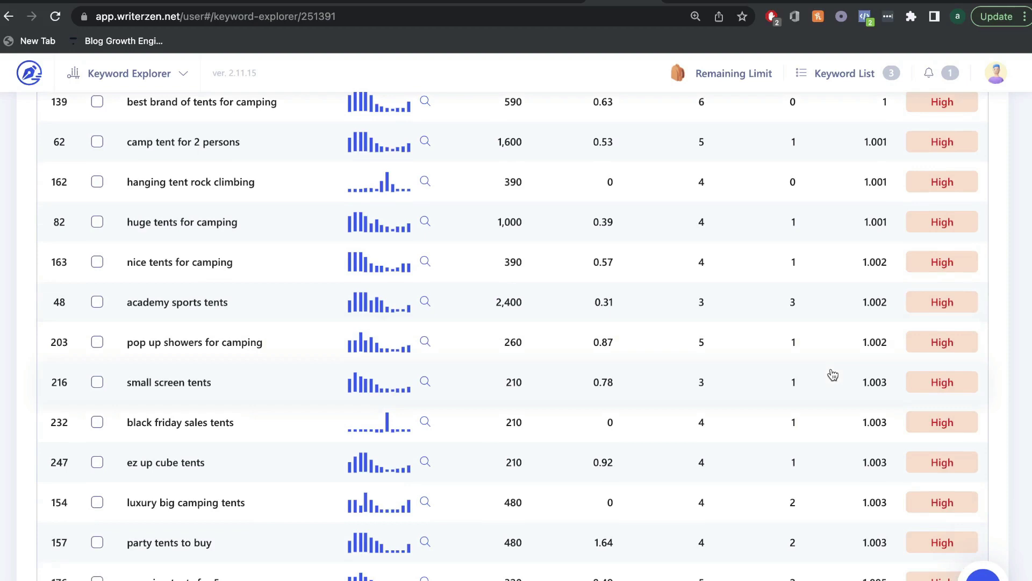
{"action": "scroll", "coordinate": [833, 374], "scroll_direction": "down", "scroll_amount": 12}
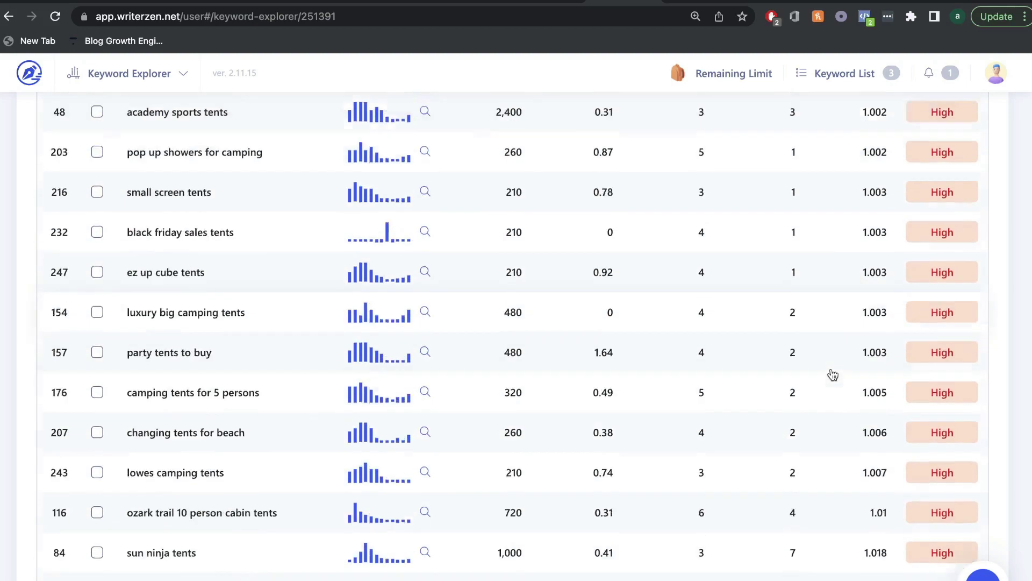
{"action": "scroll", "coordinate": [833, 374], "scroll_direction": "up", "scroll_amount": 15}
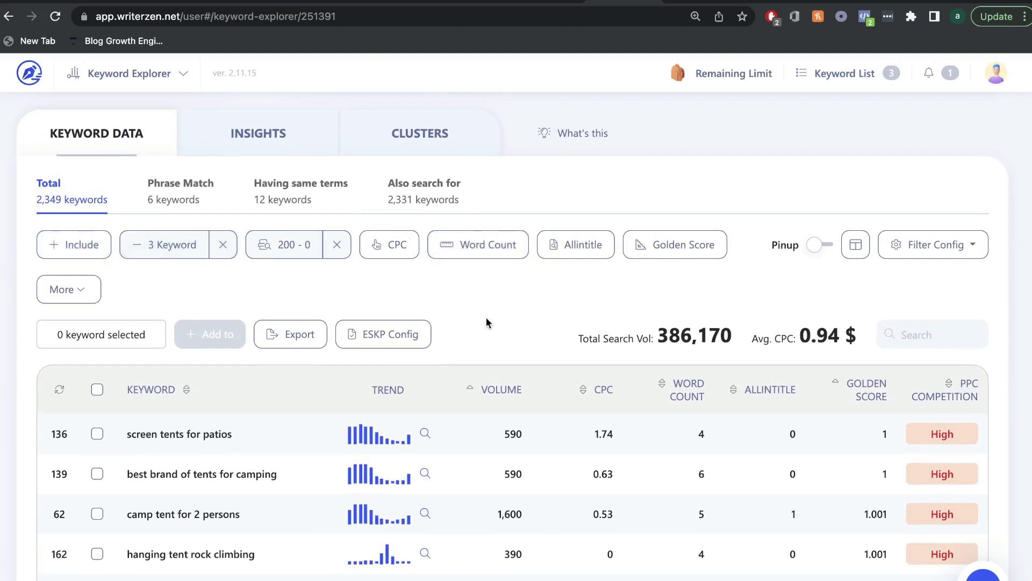
{"action": "scroll", "coordinate": [711, 358], "scroll_direction": "down", "scroll_amount": 3}
{"action": "scroll", "coordinate": [711, 359], "scroll_direction": "down", "scroll_amount": 1}
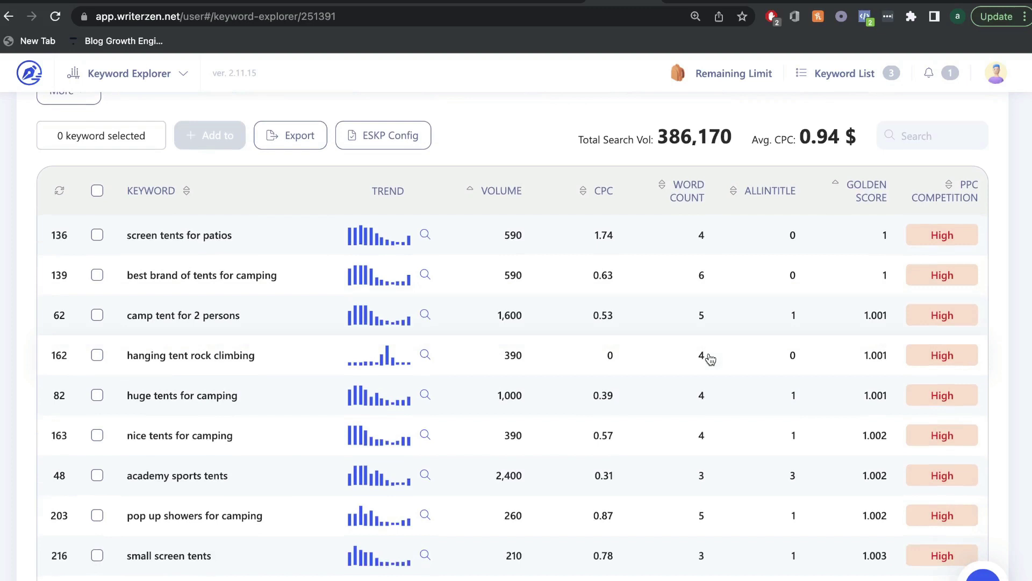
Select the keywords "camp tent for 2 persons" and "hanging tent rock climbing" and choose a destination for adding them.
{"action": "left_click", "coordinate": [97, 315]}
{"action": "scroll", "coordinate": [97, 315], "scroll_direction": "down", "scroll_amount": 1}
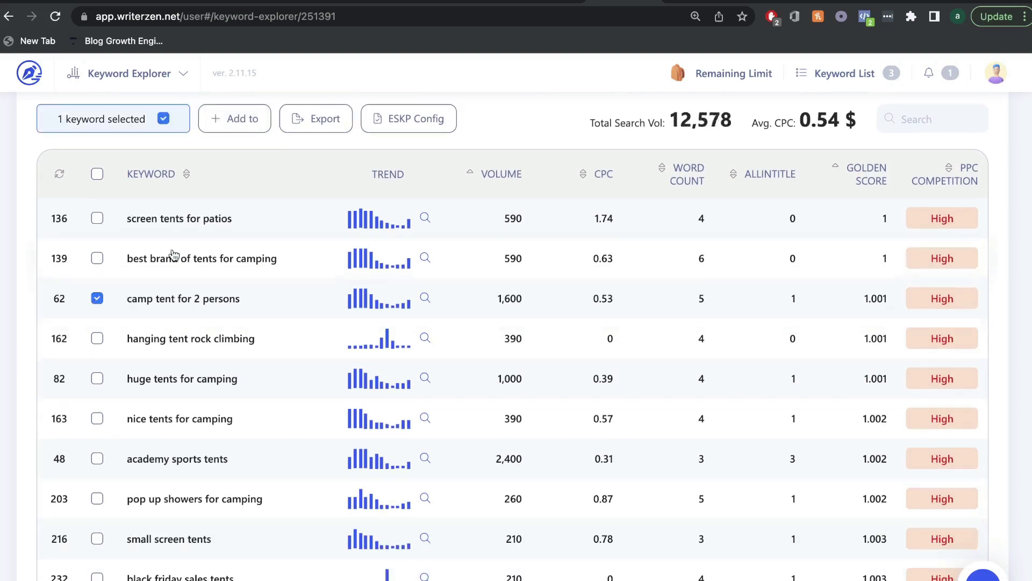
{"action": "left_click", "coordinate": [97, 338]}
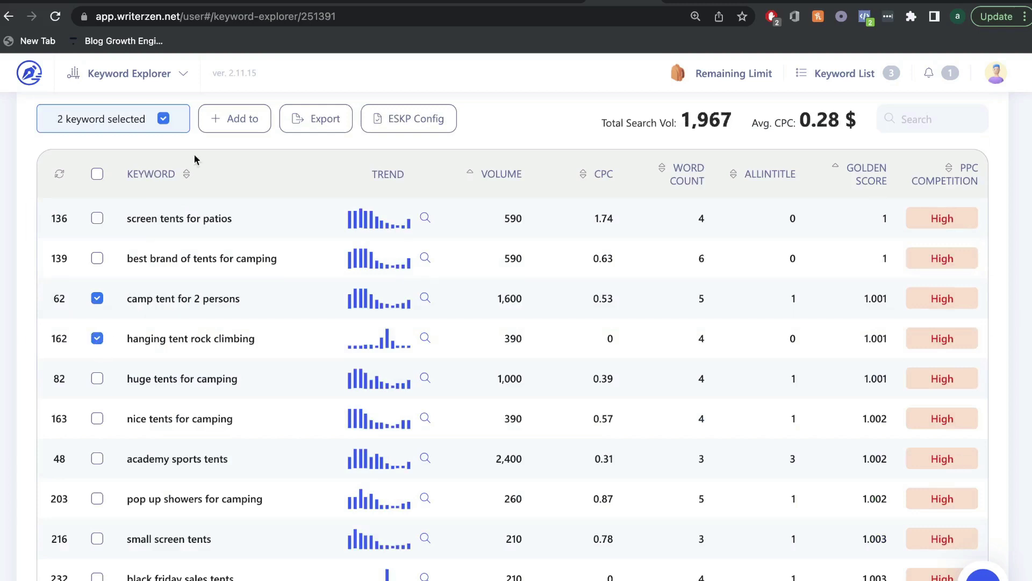
{"action": "left_click", "coordinate": [237, 118]}
{"action": "left_click", "coordinate": [255, 172]}
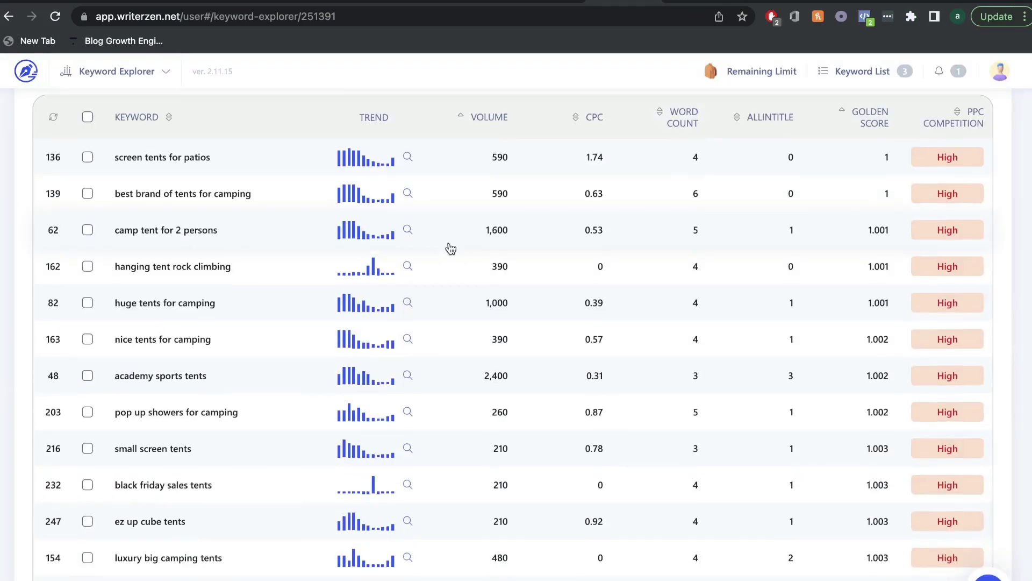
Create a new Content Creator project named "Camping tents" with United States as location and English as language.
{"action": "scroll", "coordinate": [450, 249], "scroll_direction": "up", "scroll_amount": 3}
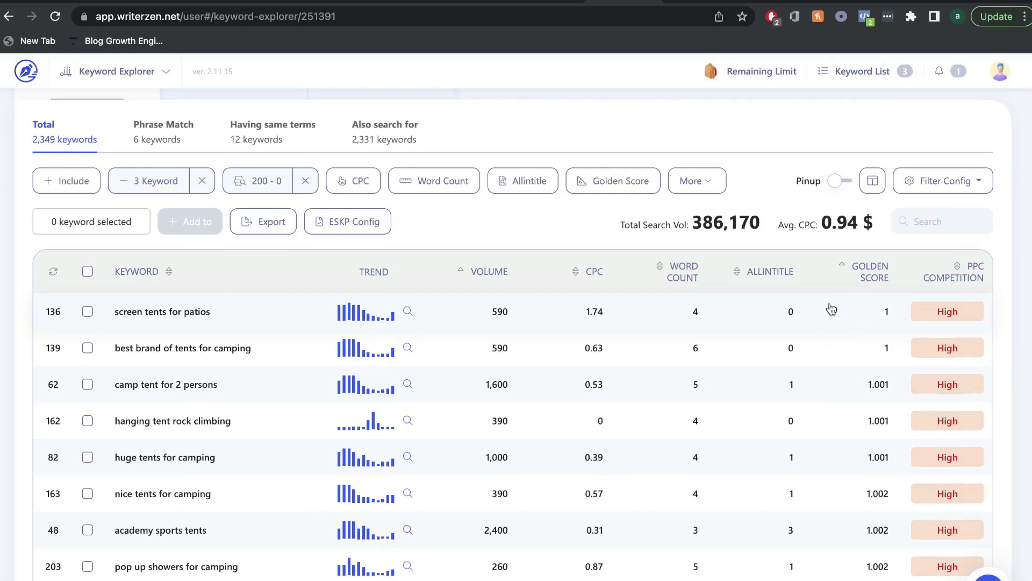
{"action": "scroll", "coordinate": [832, 309], "scroll_direction": "down", "scroll_amount": 1}
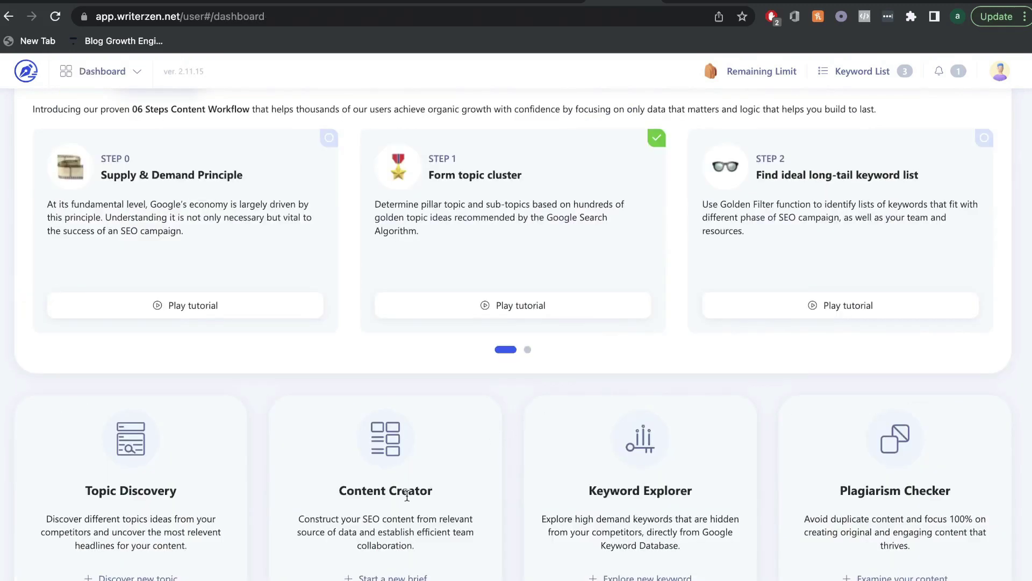
{"action": "left_click", "coordinate": [391, 573]}
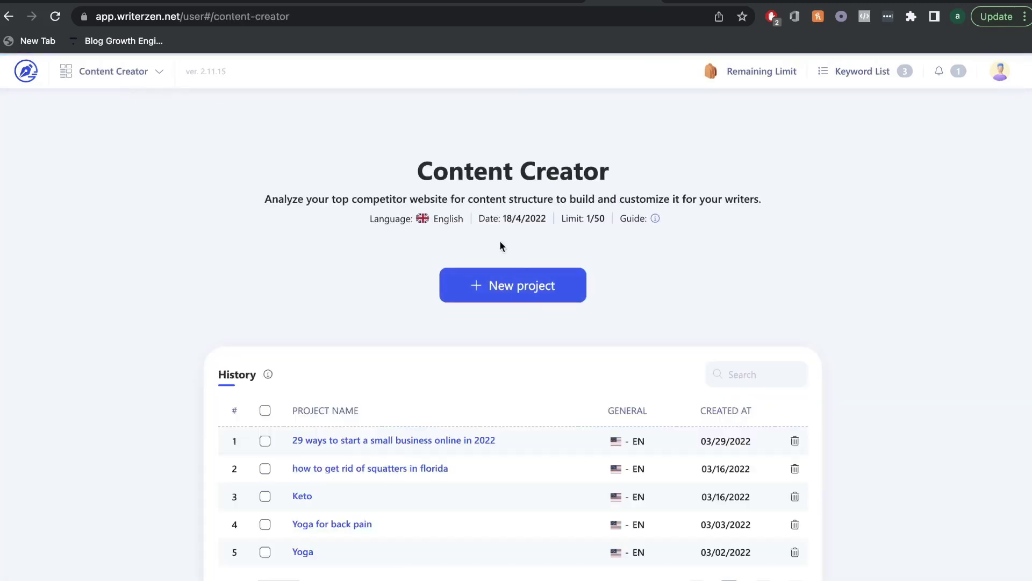
{"action": "left_click_drag", "start_coordinate": [414, 171], "coordinate": [609, 163]}
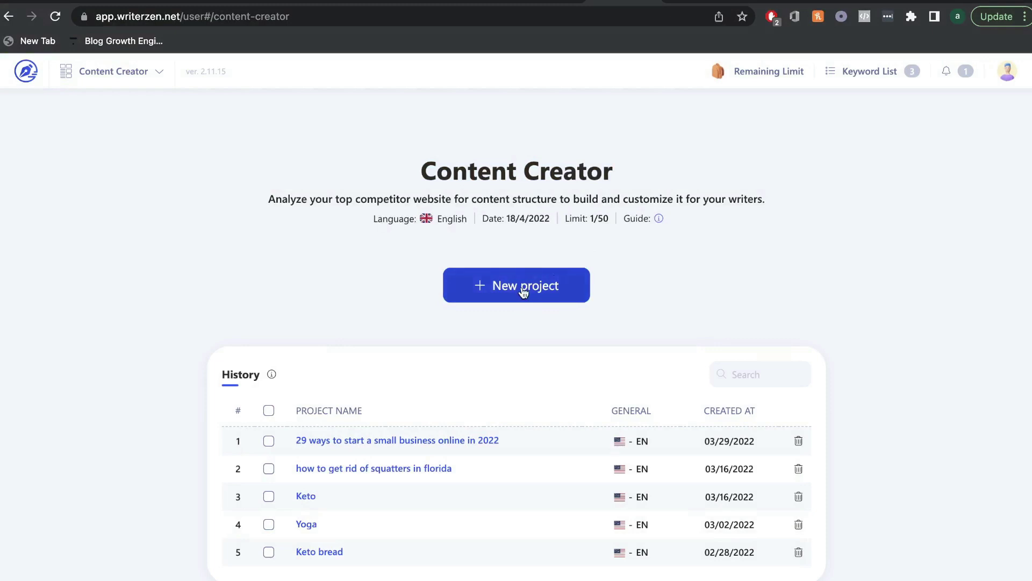
{"action": "left_click", "coordinate": [520, 289]}
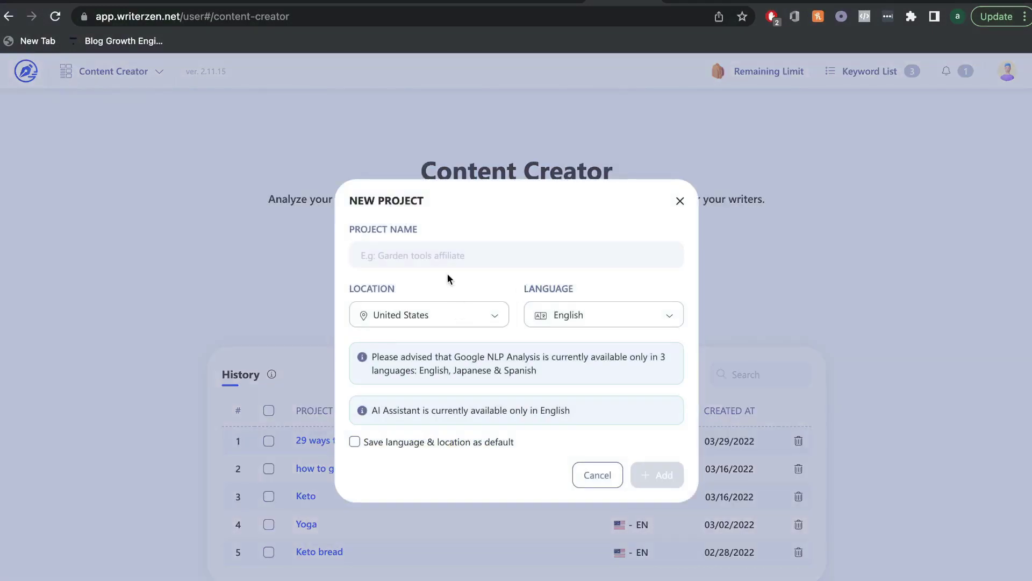
{"action": "left_click", "coordinate": [431, 254]}
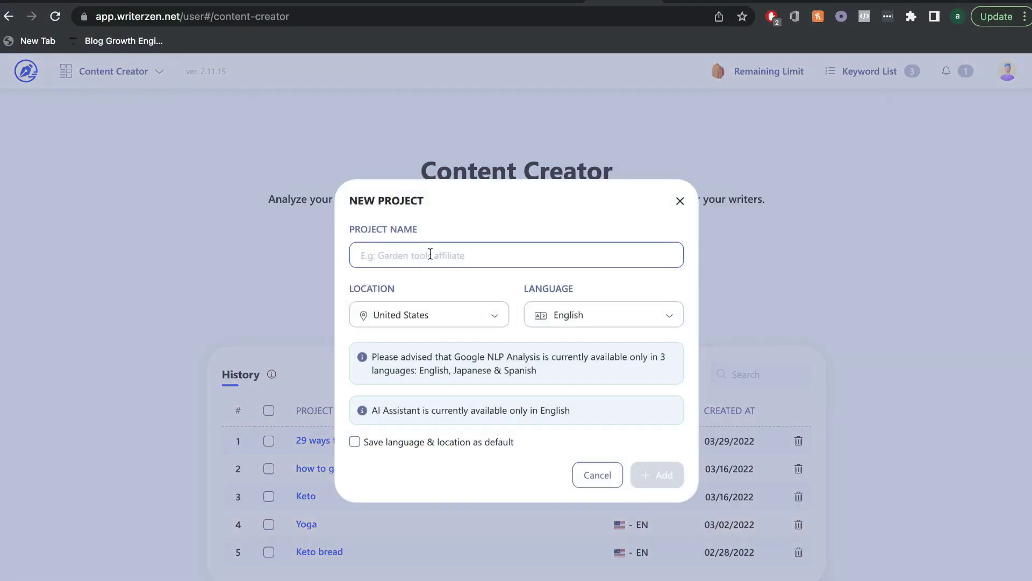
{"action": "type", "text": "Camping tents"}
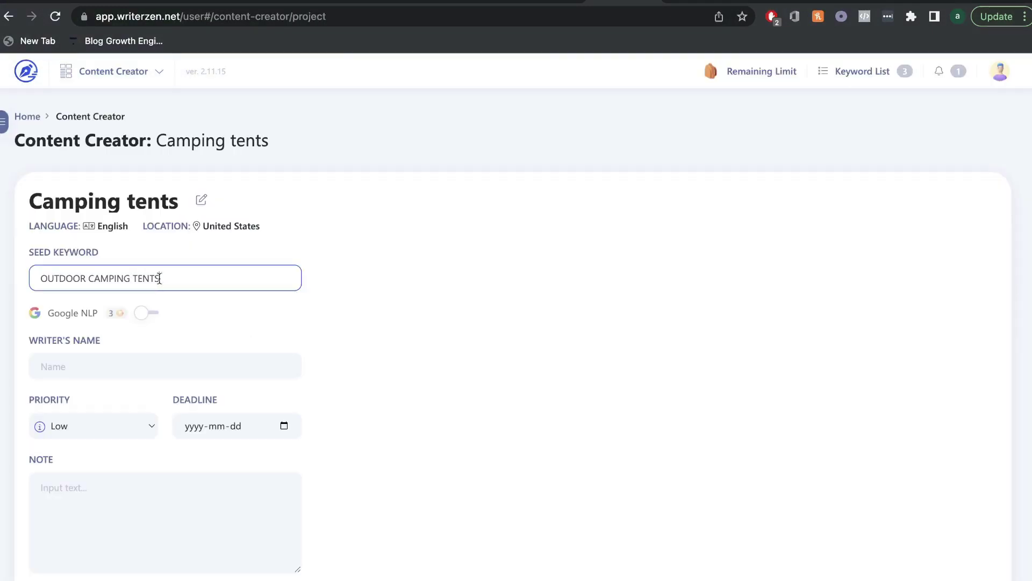
Generate the content report for the seed keyword "OUTDOOR CAMPING TENTS" in the Camping tents project.
{"action": "left_click_drag", "start_coordinate": [195, 284], "coordinate": [34, 281]}
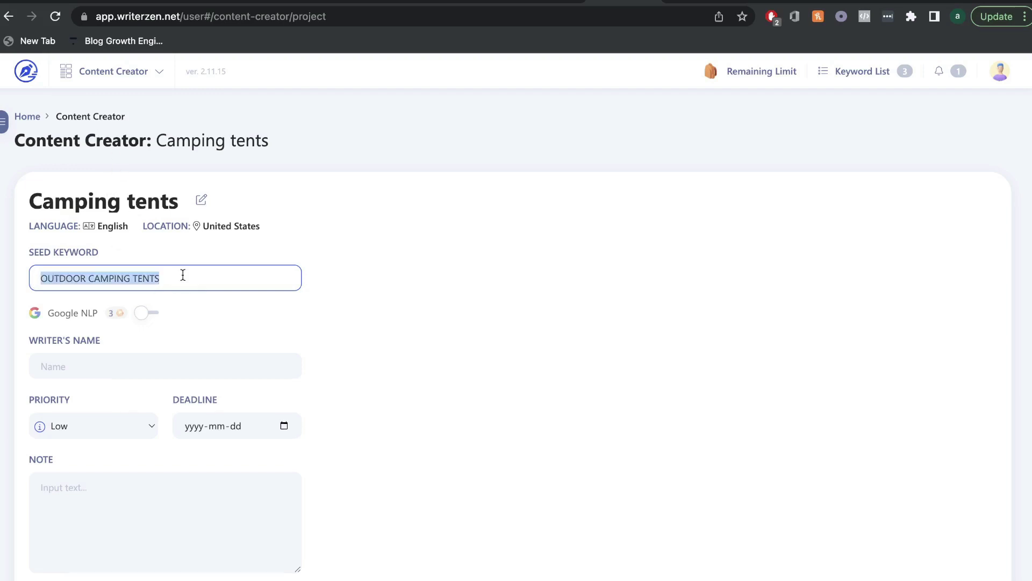
{"action": "scroll", "coordinate": [120, 495], "scroll_direction": "down", "scroll_amount": 1}
{"action": "left_click", "coordinate": [159, 531]}
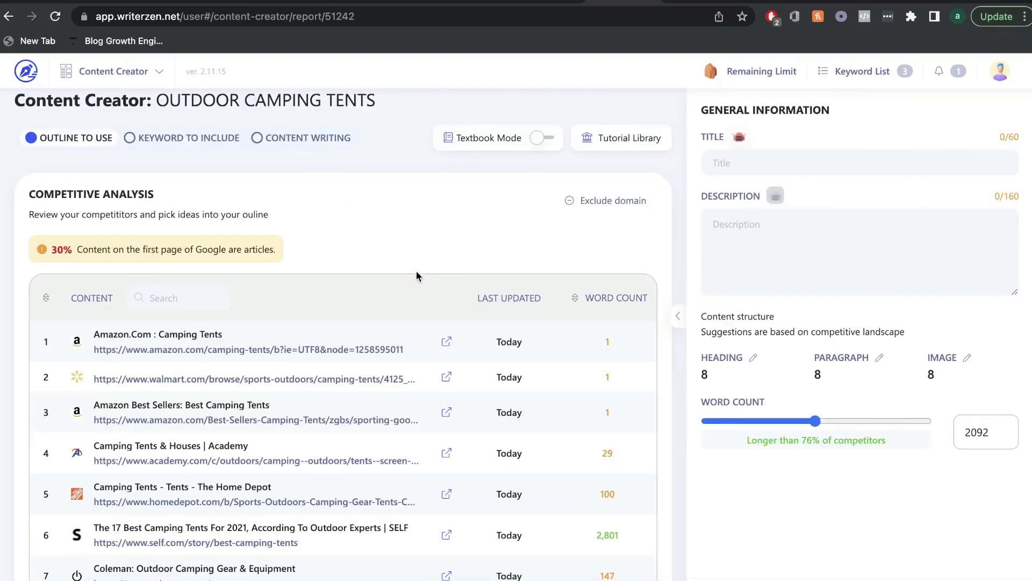
Review the ranking competitors in the competitive analysis and raise the content's target word count to 2531.
{"action": "scroll", "coordinate": [431, 355], "scroll_direction": "down", "scroll_amount": 2}
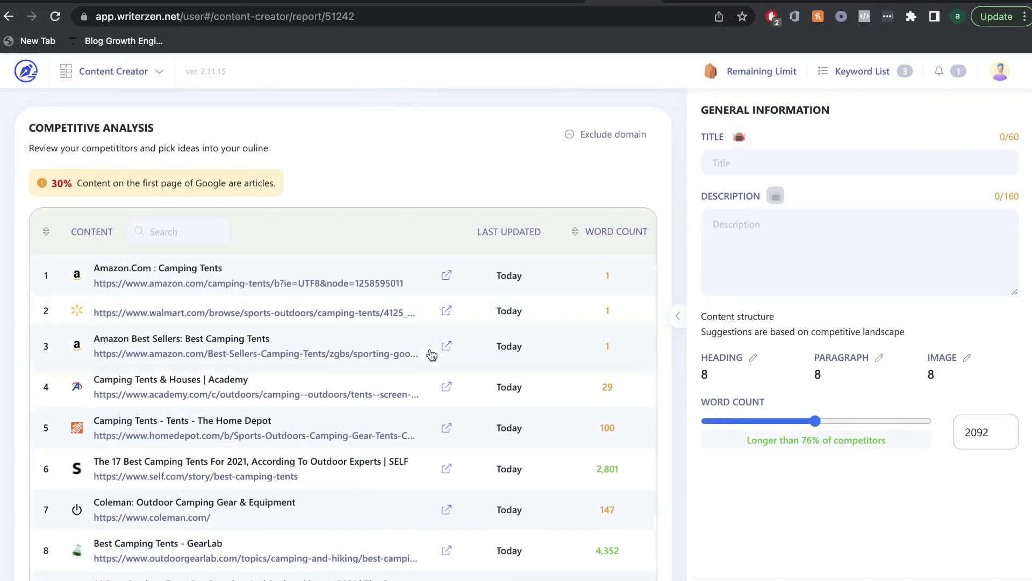
{"action": "scroll", "coordinate": [432, 355], "scroll_direction": "down", "scroll_amount": 1}
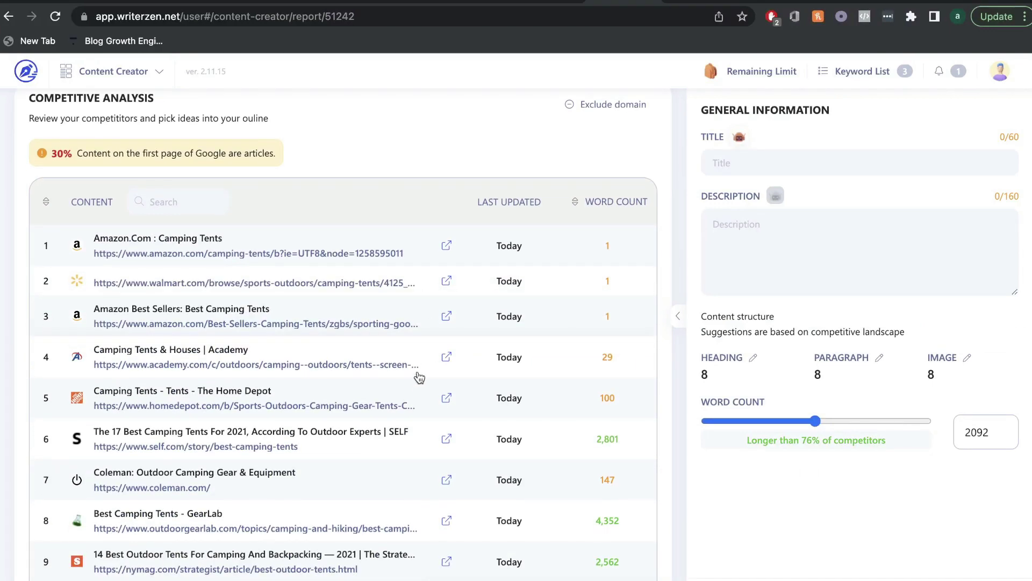
{"action": "scroll", "coordinate": [418, 393], "scroll_direction": "down", "scroll_amount": 2}
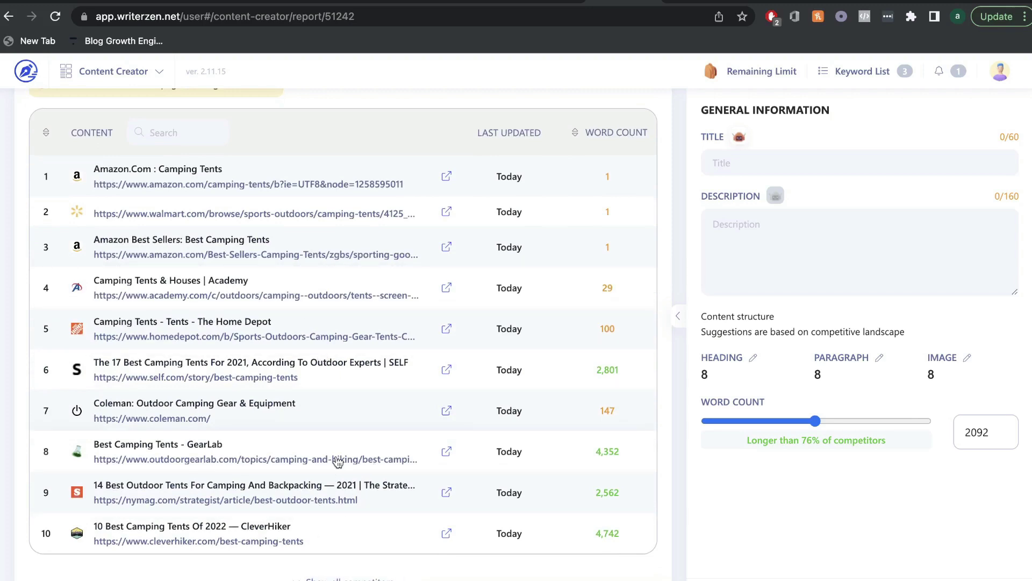
{"action": "scroll", "coordinate": [338, 462], "scroll_direction": "up", "scroll_amount": 3}
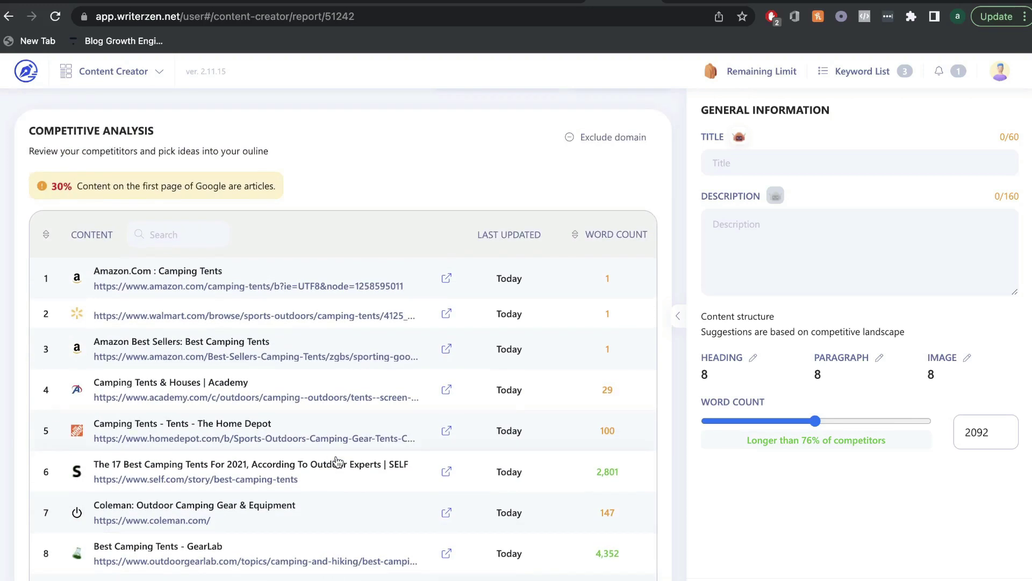
{"action": "left_click", "coordinate": [766, 234]}
{"action": "left_click", "coordinate": [787, 338]}
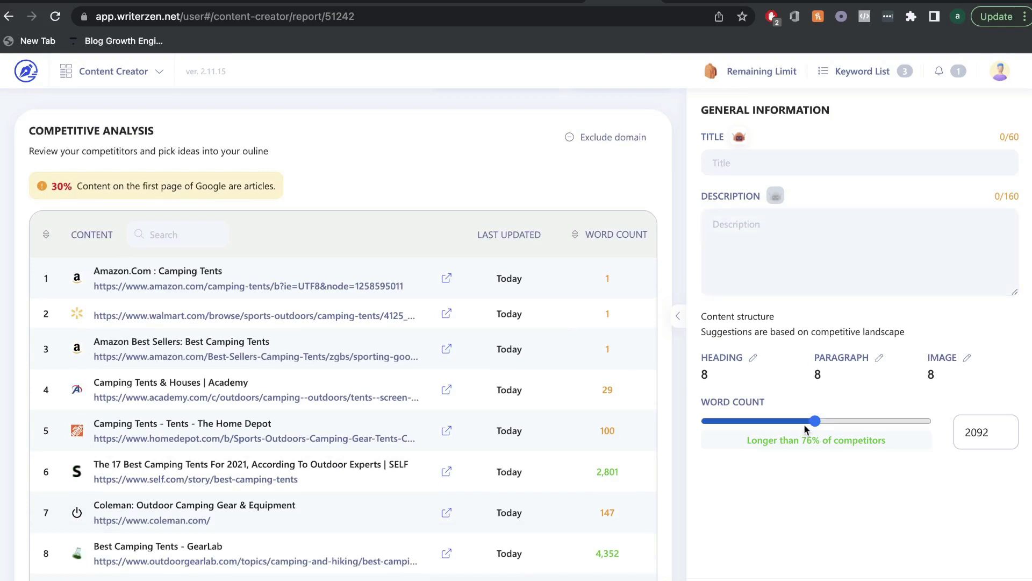
{"action": "left_click_drag", "start_coordinate": [816, 424], "coordinate": [825, 426]}
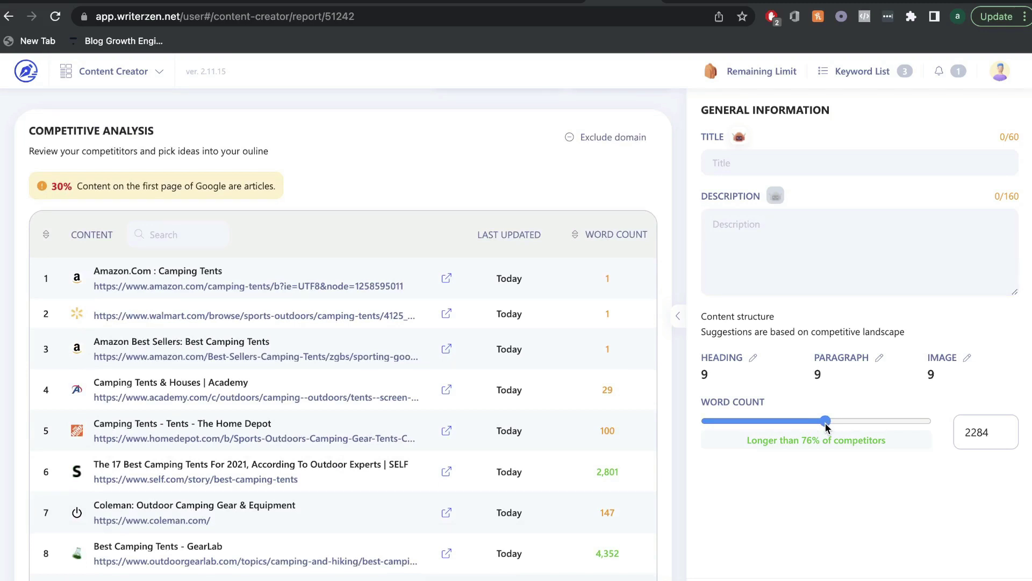
{"action": "left_click_drag", "start_coordinate": [826, 428], "coordinate": [840, 424]}
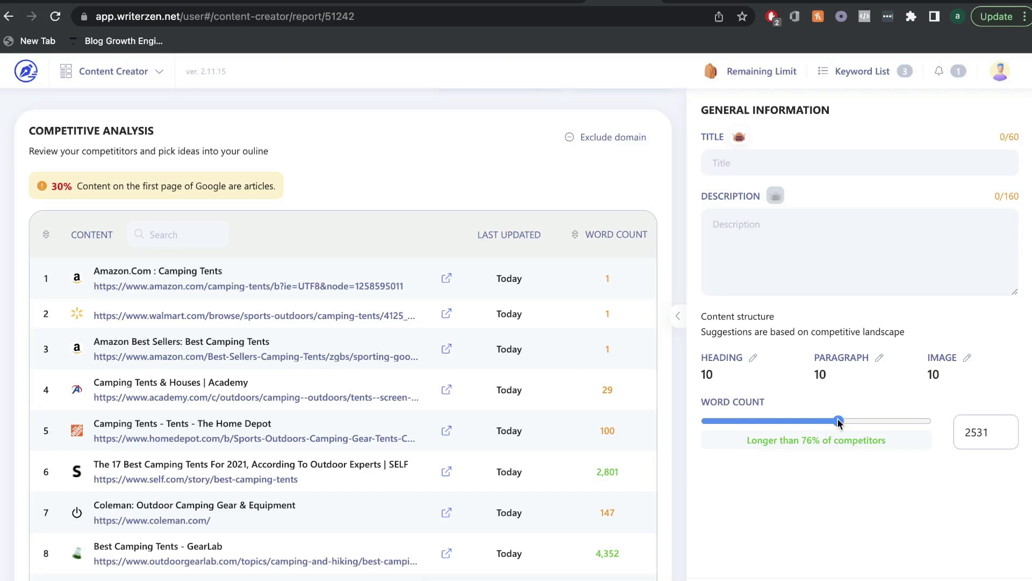
{"action": "left_click", "coordinate": [839, 422]}
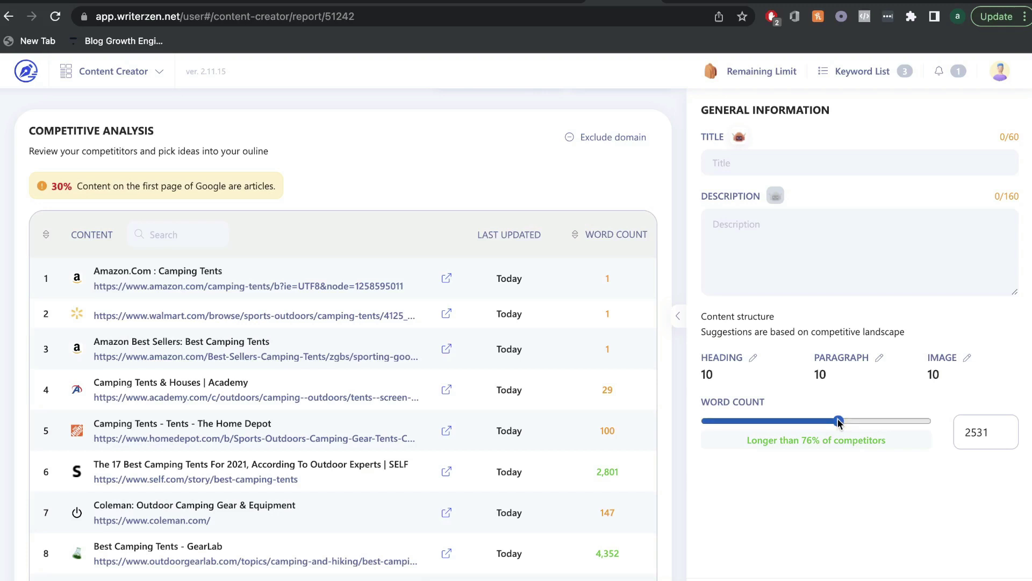
Add the SELF article's H1, "REI Co-op Passage 2 Tent with Footprint" and "REI Co-op Half Dome SL 3+ Tent with Footprint" headings to the outline.
{"action": "scroll", "coordinate": [322, 376], "scroll_direction": "down", "scroll_amount": 2}
{"action": "left_click", "coordinate": [125, 353]}
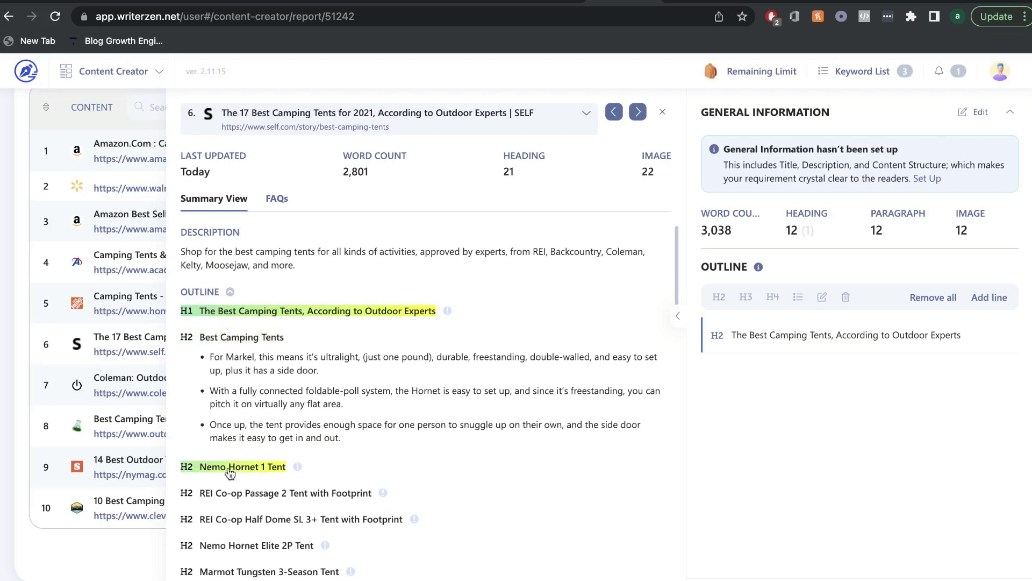
{"action": "right_click", "coordinate": [228, 490]}
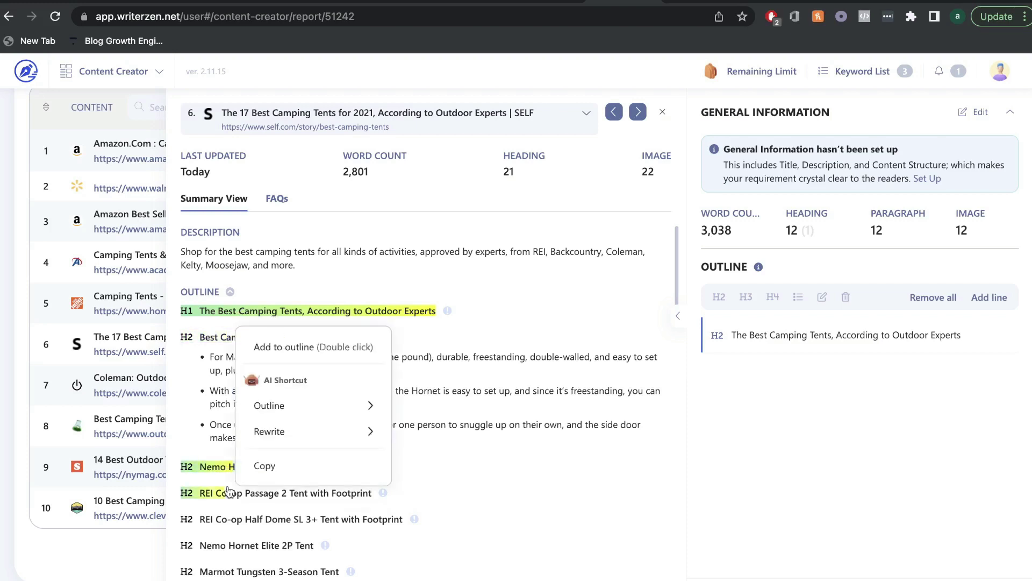
{"action": "left_click", "coordinate": [287, 355]}
{"action": "right_click", "coordinate": [274, 519]}
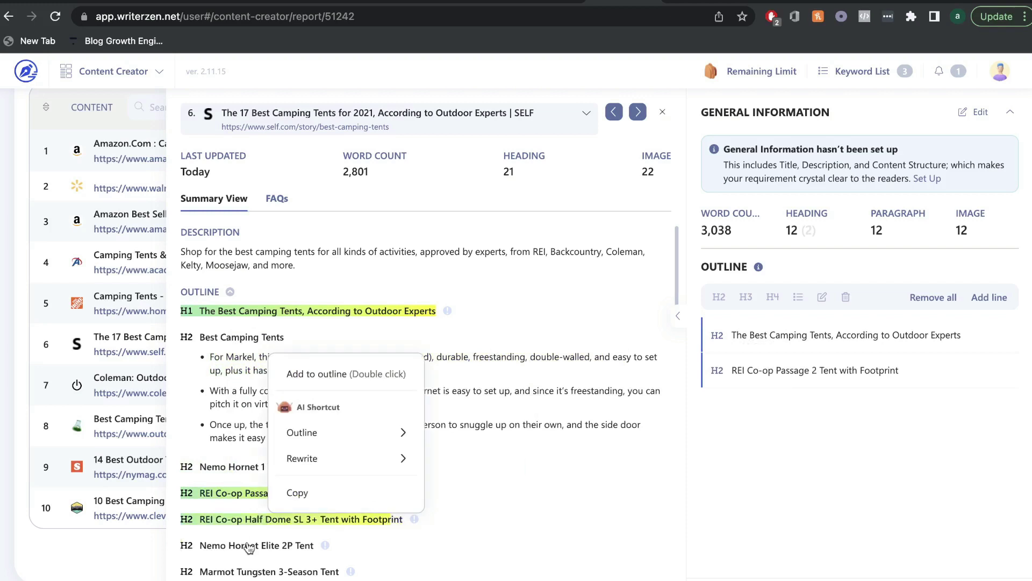
{"action": "left_click", "coordinate": [323, 372]}
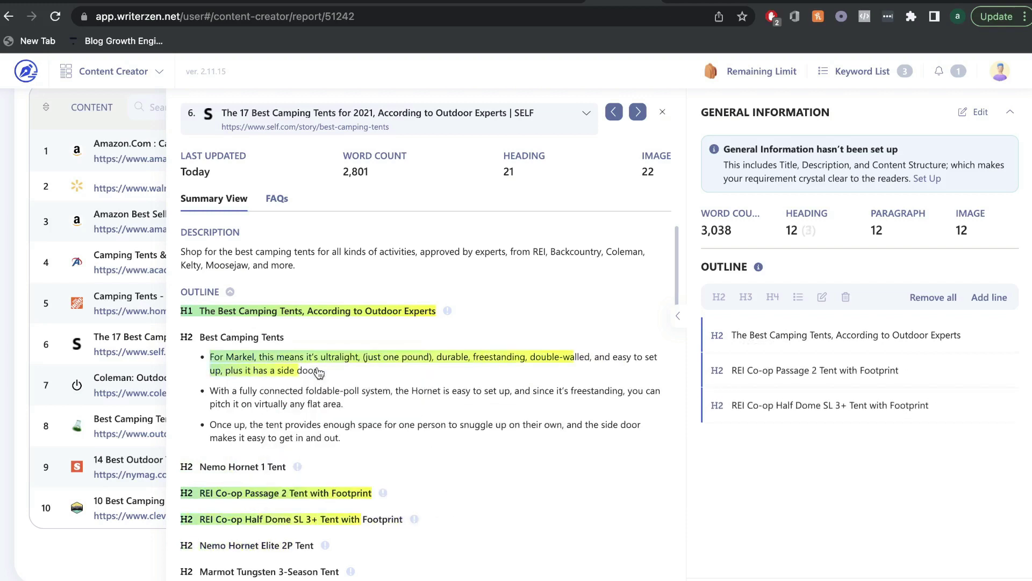
{"action": "left_click", "coordinate": [663, 112]}
{"action": "scroll", "coordinate": [285, 409], "scroll_direction": "down", "scroll_amount": 1}
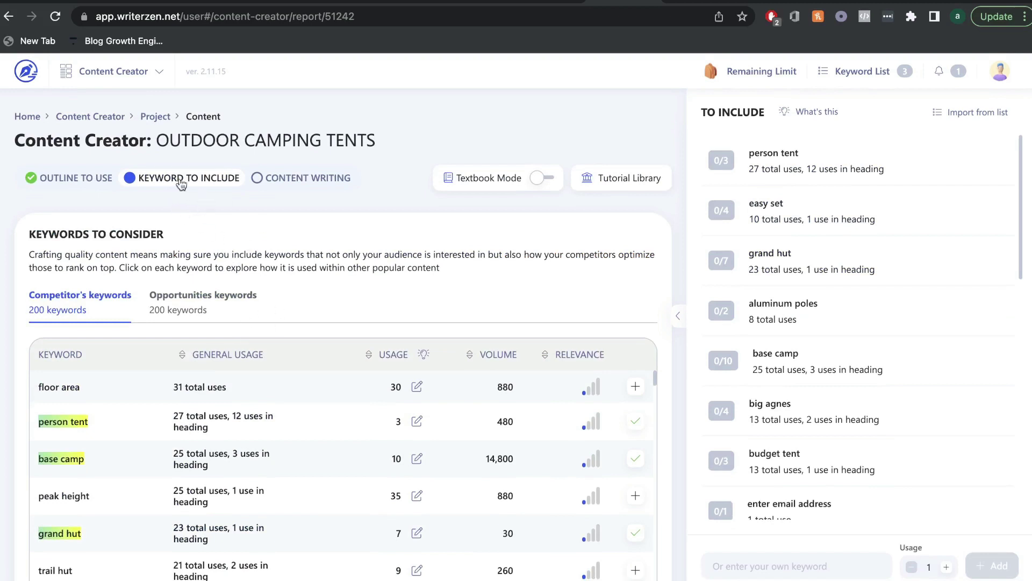
Review the competitors' keywords with their usage, volume and relevance for the outdoor camping tents content.
{"action": "scroll", "coordinate": [234, 271], "scroll_direction": "down", "scroll_amount": 2}
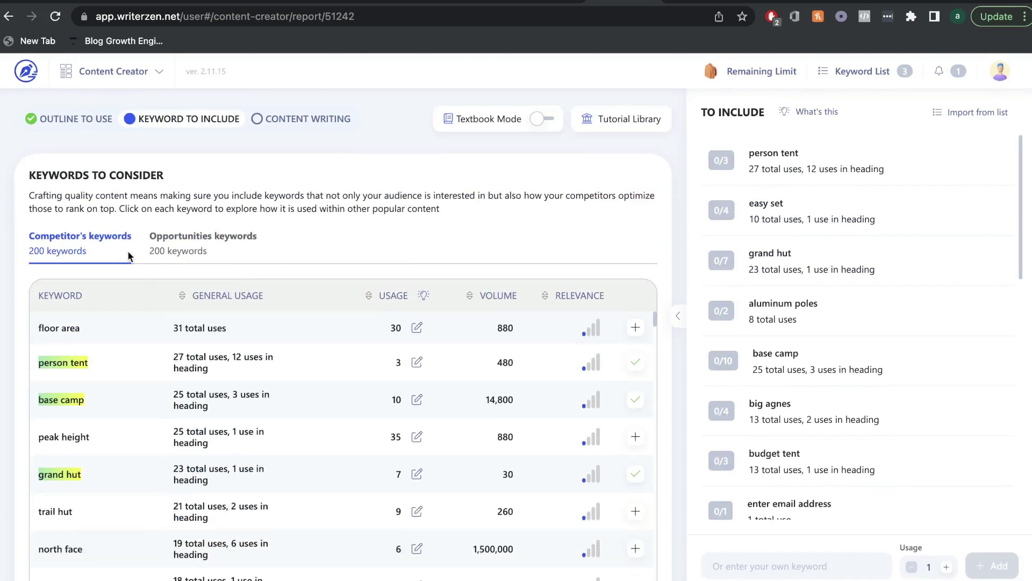
{"action": "scroll", "coordinate": [138, 367], "scroll_direction": "down", "scroll_amount": 1}
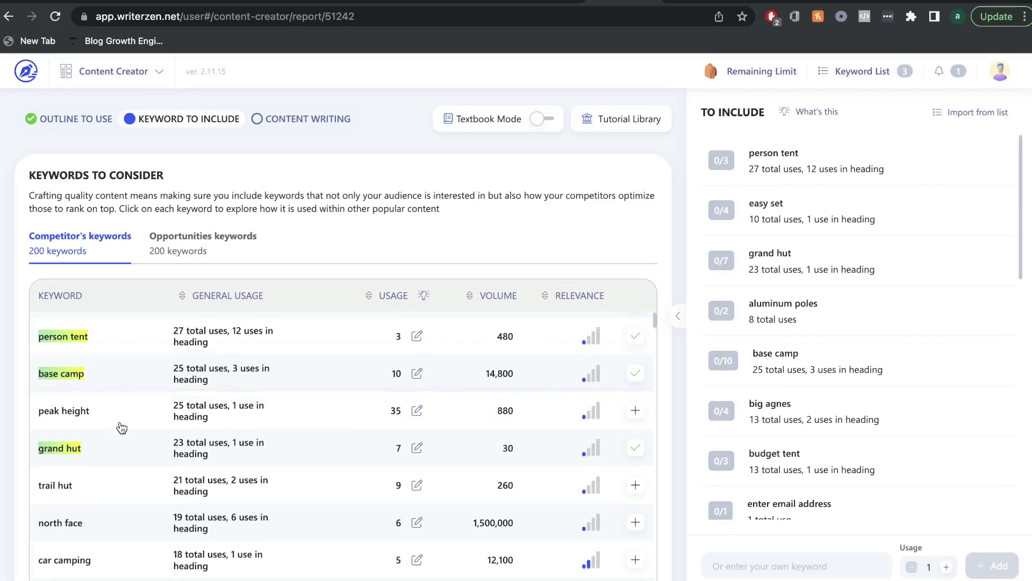
{"action": "scroll", "coordinate": [120, 427], "scroll_direction": "down", "scroll_amount": 3}
{"action": "scroll", "coordinate": [119, 452], "scroll_direction": "down", "scroll_amount": 1}
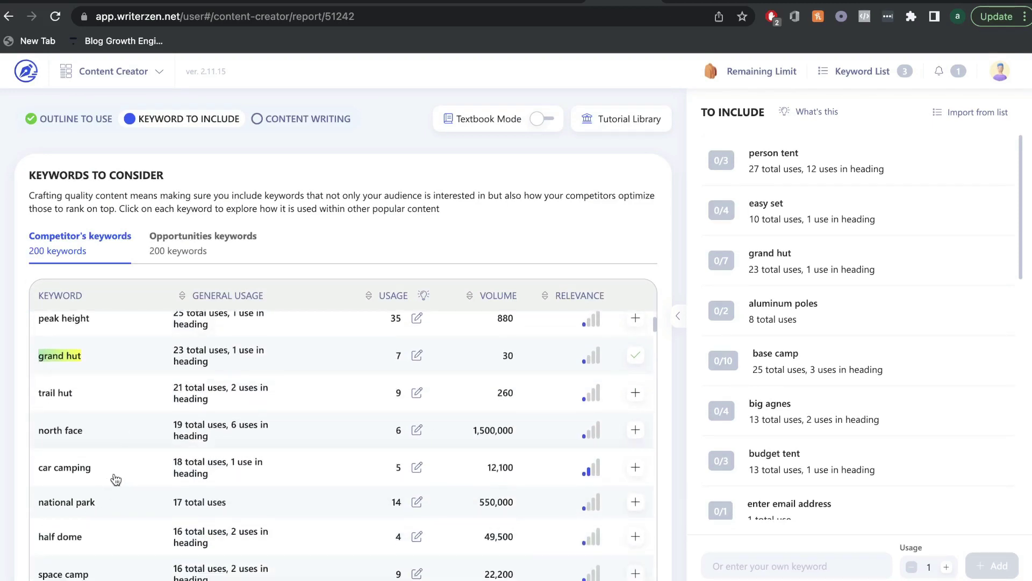
{"action": "scroll", "coordinate": [116, 479], "scroll_direction": "up", "scroll_amount": 4}
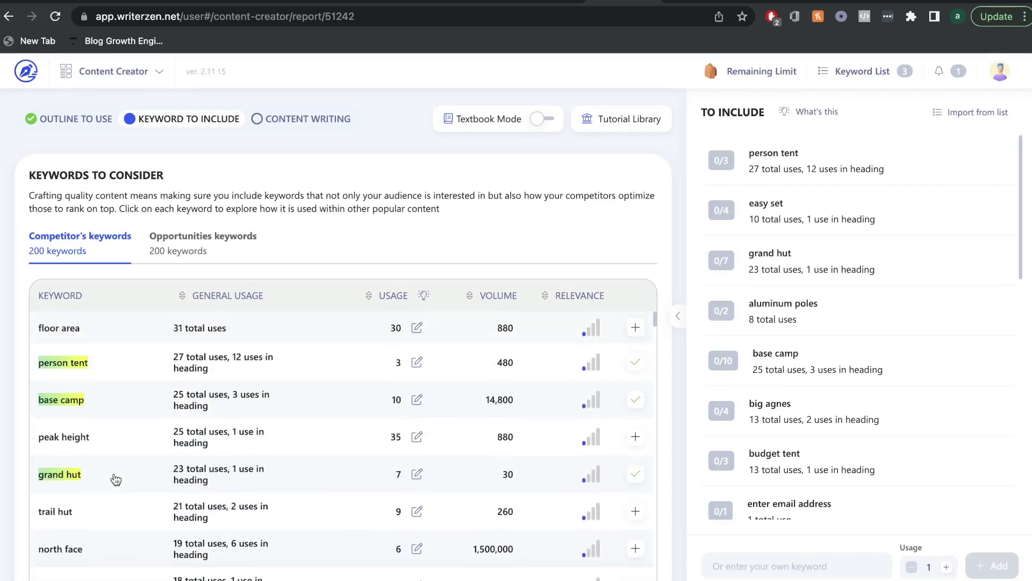
Browse the opportunities keywords suggested for the outdoor camping tents content.
{"action": "left_click", "coordinate": [203, 240]}
{"action": "scroll", "coordinate": [195, 391], "scroll_direction": "down", "scroll_amount": 1}
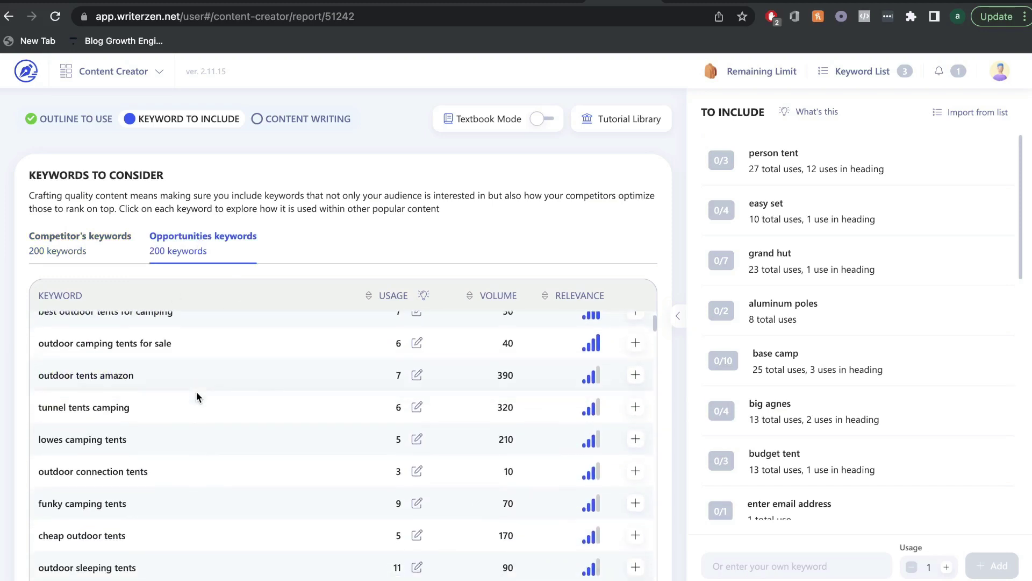
{"action": "scroll", "coordinate": [197, 397], "scroll_direction": "down", "scroll_amount": 1}
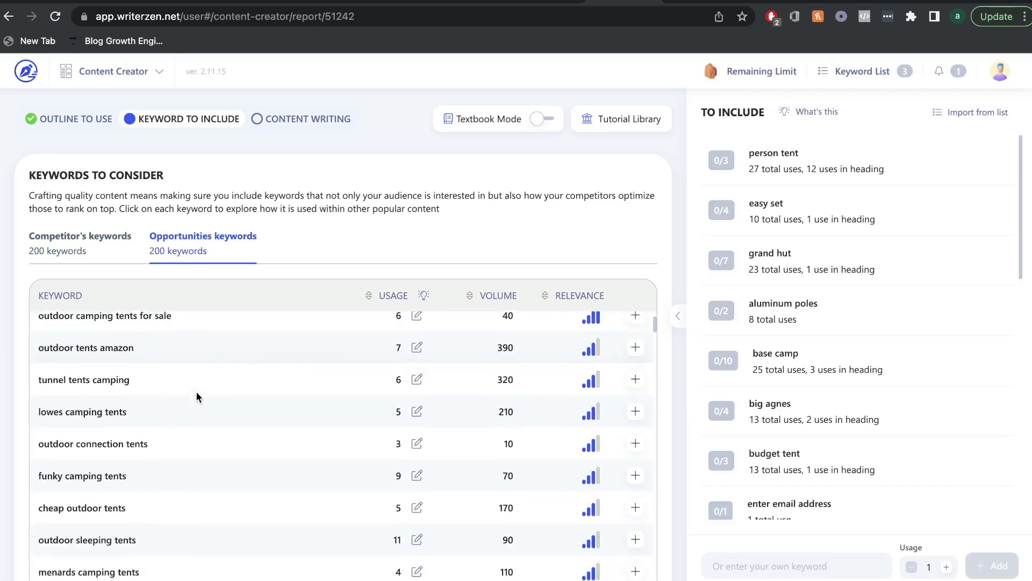
{"action": "scroll", "coordinate": [196, 397], "scroll_direction": "up", "scroll_amount": 3}
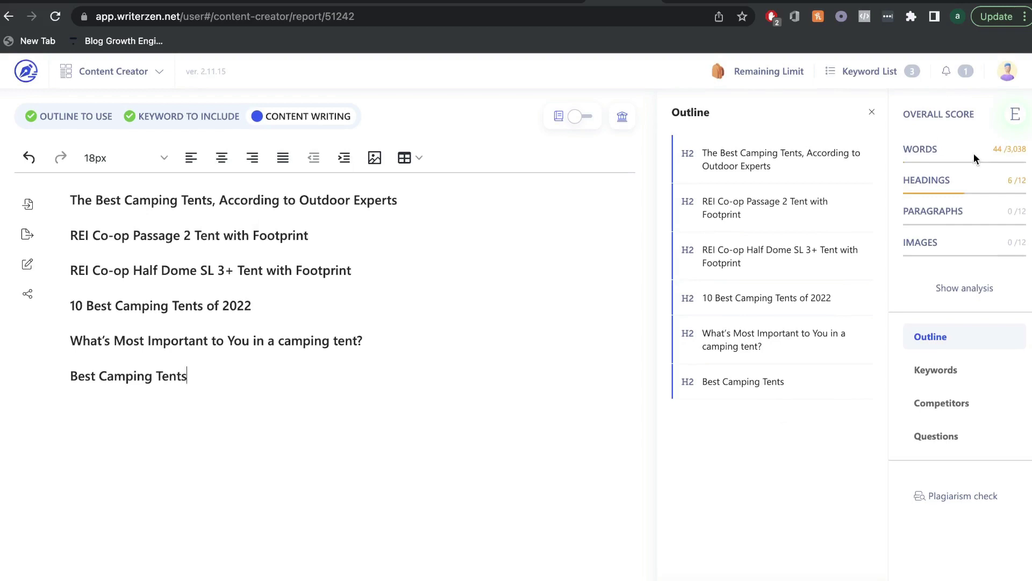
Check the word and paragraph targets in the content writing stage and show the list of keywords to include.
{"action": "left_click_drag", "start_coordinate": [975, 154], "coordinate": [894, 151]}
{"action": "left_click", "coordinate": [940, 211]}
{"action": "left_click", "coordinate": [931, 371]}
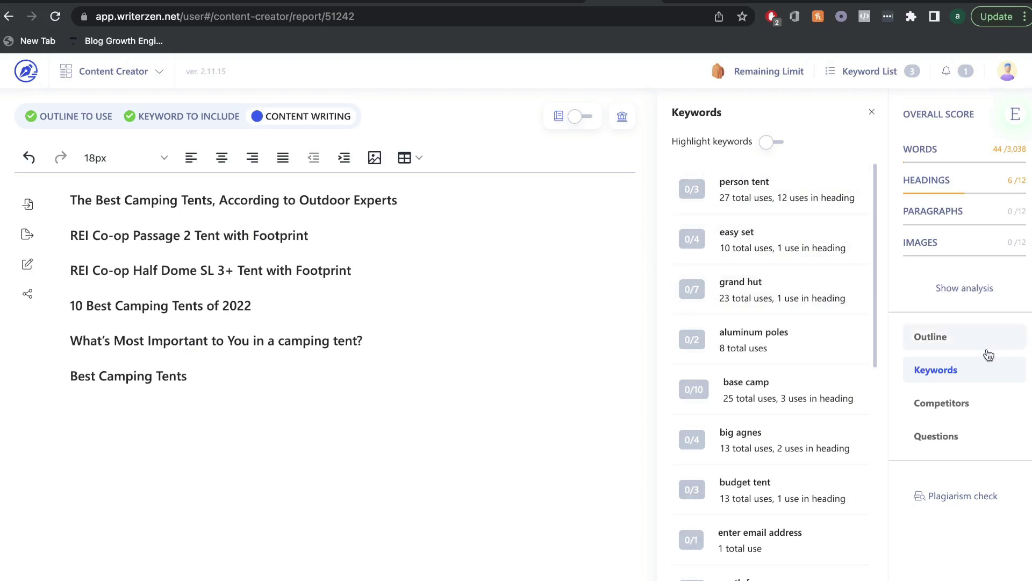
Show the ranking competitors beside the draft and look through their entries.
{"action": "left_click", "coordinate": [929, 407]}
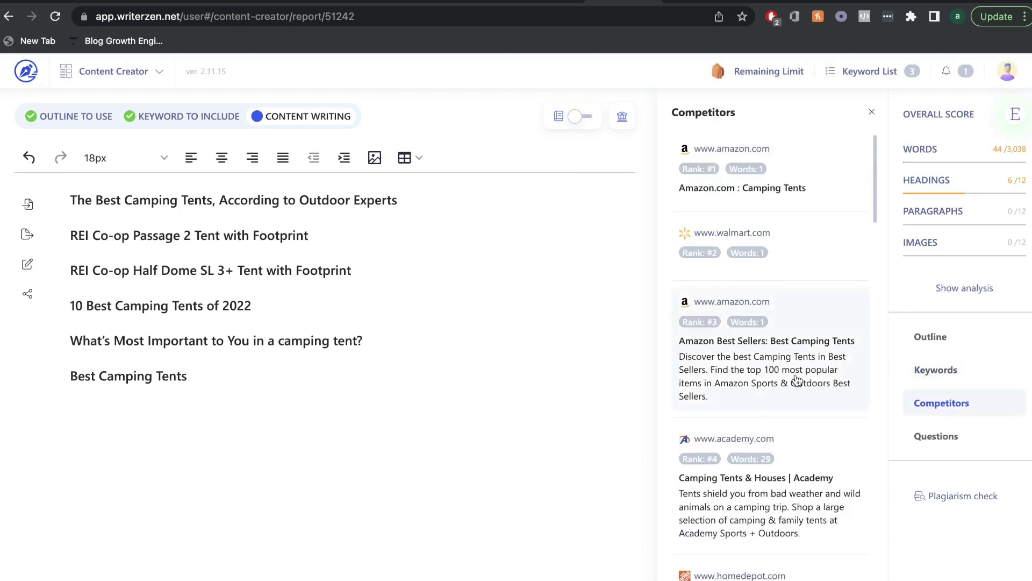
{"action": "scroll", "coordinate": [798, 380], "scroll_direction": "down", "scroll_amount": 2}
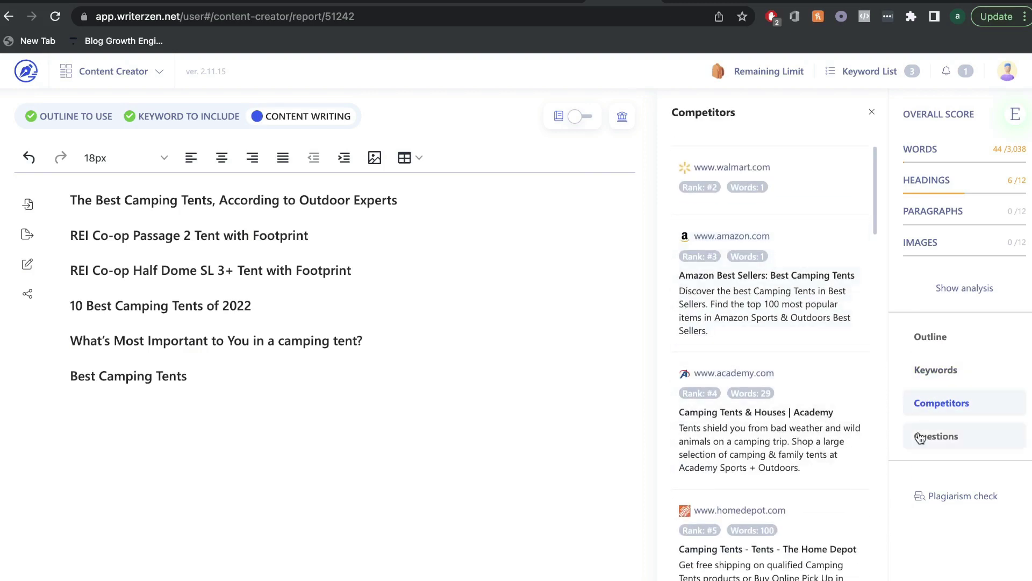
{"action": "scroll", "coordinate": [800, 405], "scroll_direction": "down", "scroll_amount": 1}
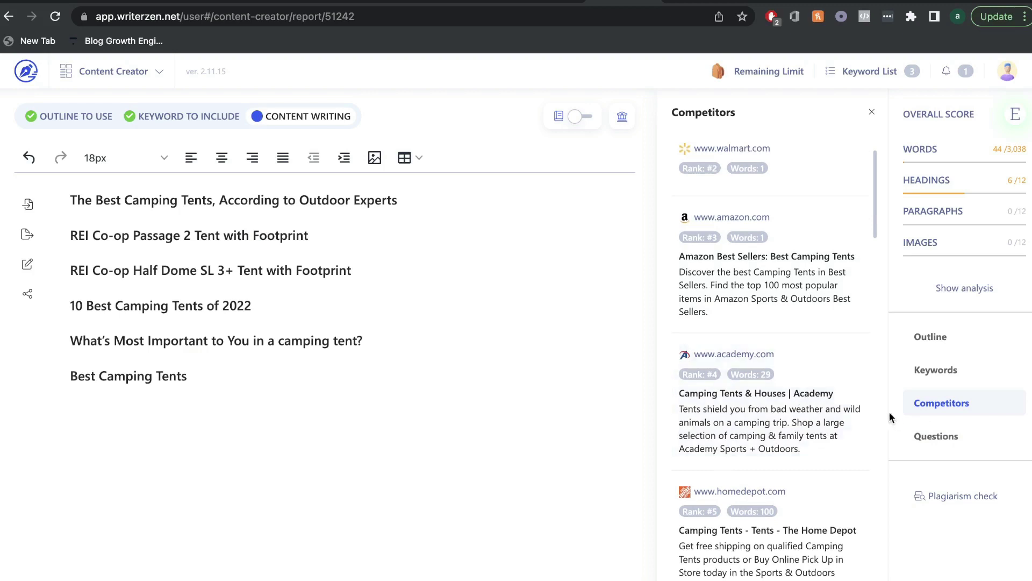
{"action": "scroll", "coordinate": [802, 396], "scroll_direction": "down", "scroll_amount": 2}
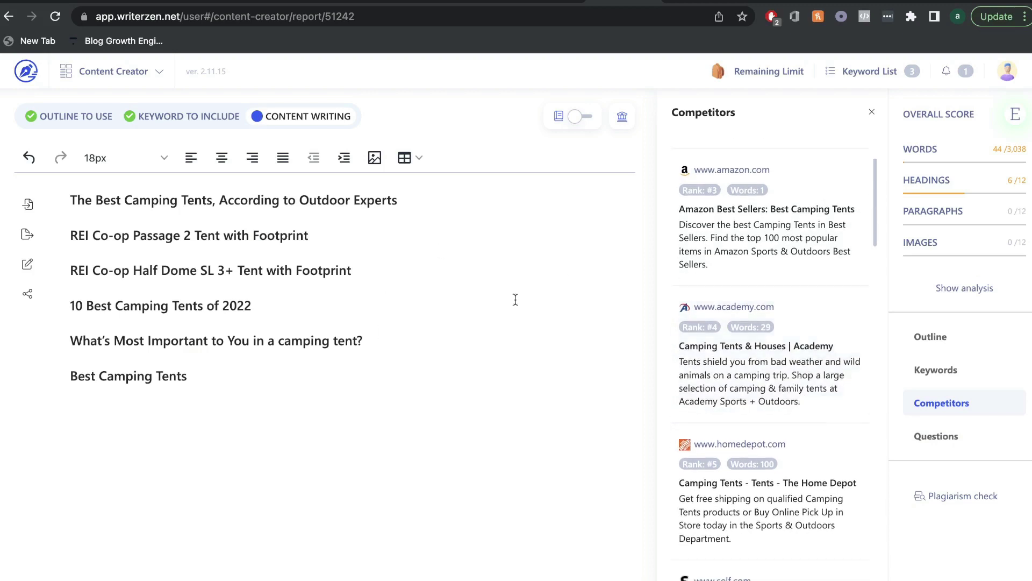
Show the question suggestions beside the draft and look through the People also ask list.
{"action": "left_click", "coordinate": [965, 438]}
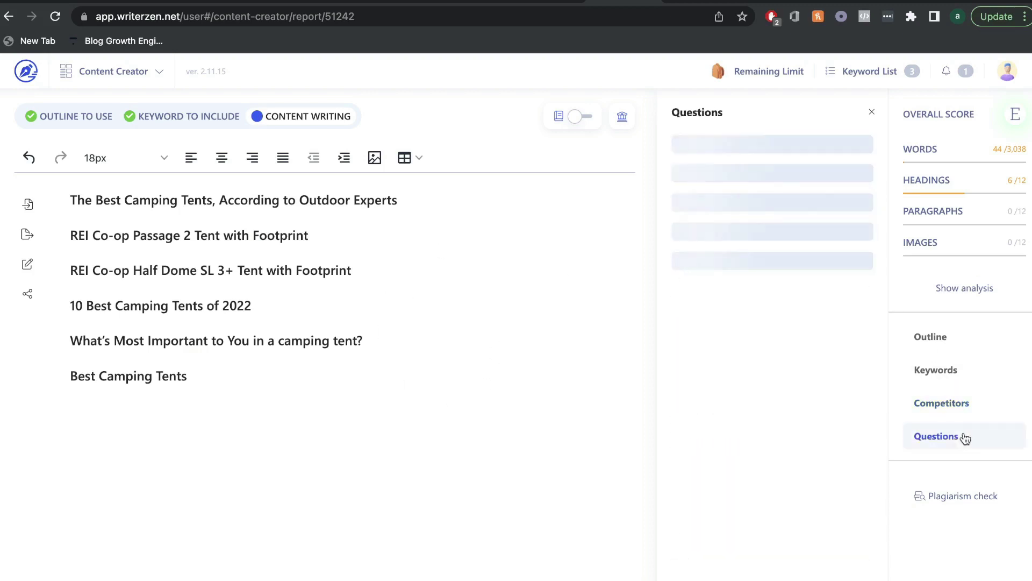
{"action": "scroll", "coordinate": [772, 270], "scroll_direction": "down", "scroll_amount": 1}
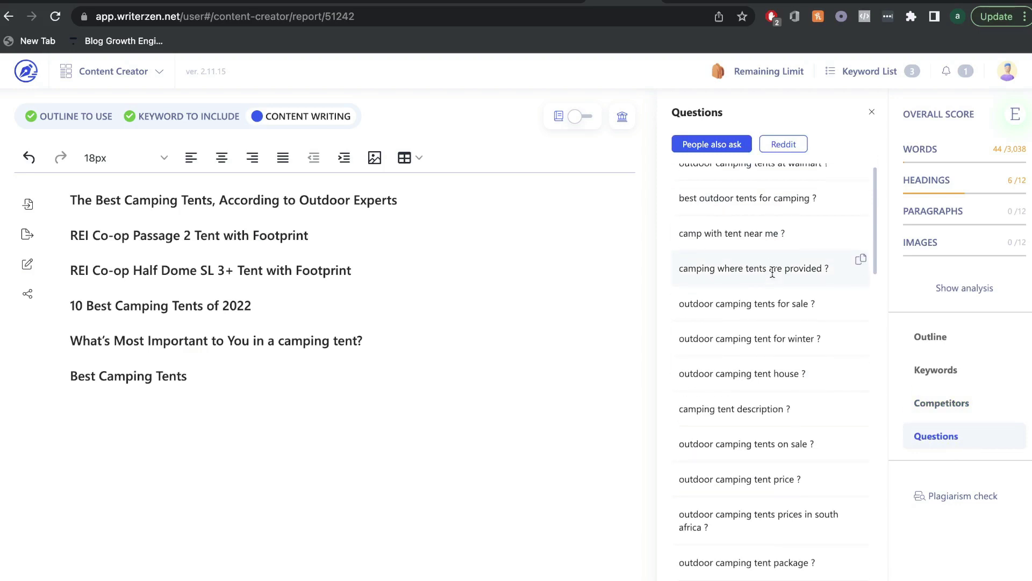
{"action": "scroll", "coordinate": [757, 309], "scroll_direction": "down", "scroll_amount": 3}
{"action": "scroll", "coordinate": [757, 308], "scroll_direction": "up", "scroll_amount": 4}
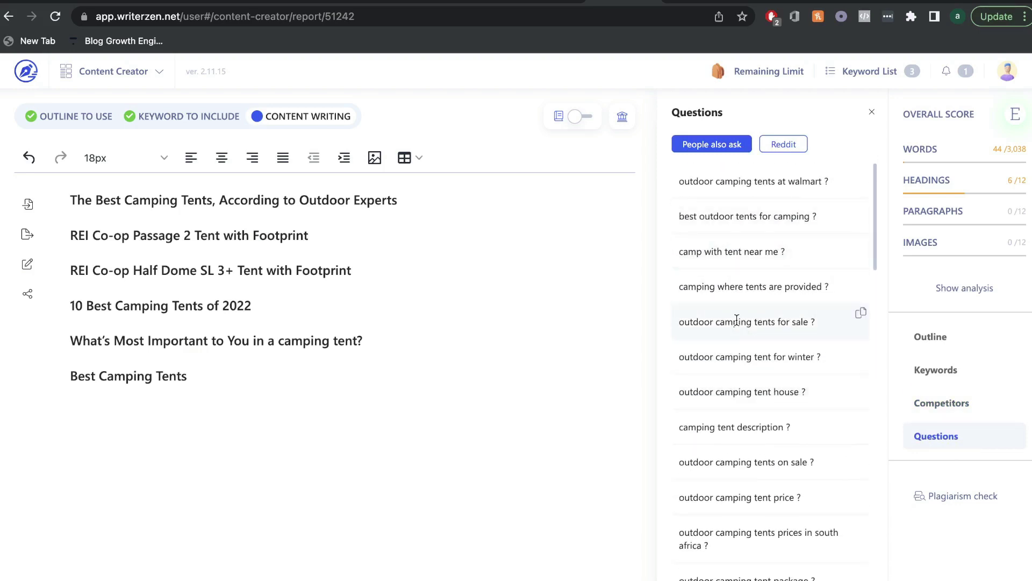
Look through the Reddit questions and the overall score beside the draft, and close the questions list.
{"action": "left_click", "coordinate": [777, 144]}
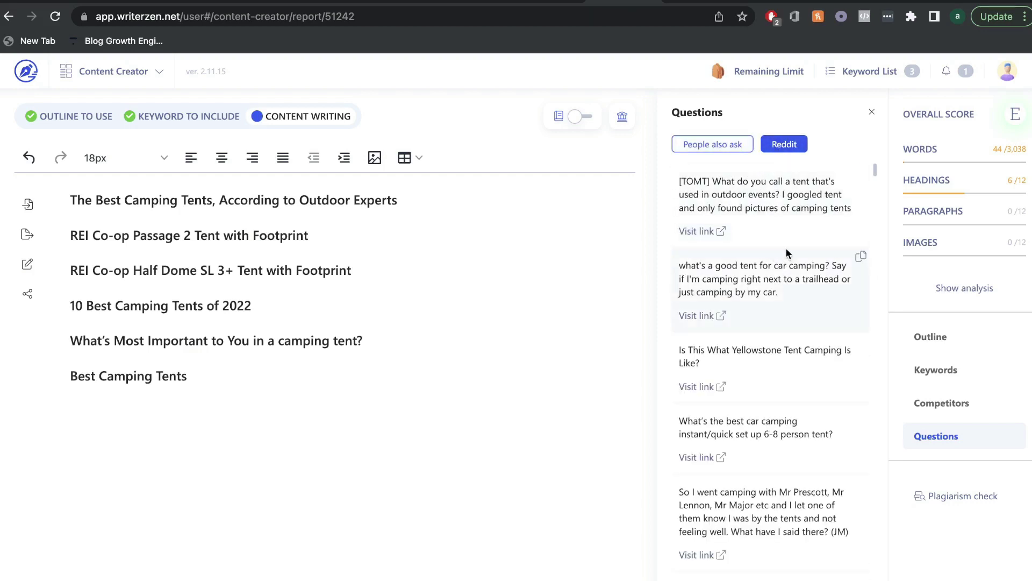
{"action": "scroll", "coordinate": [791, 342], "scroll_direction": "down", "scroll_amount": 1}
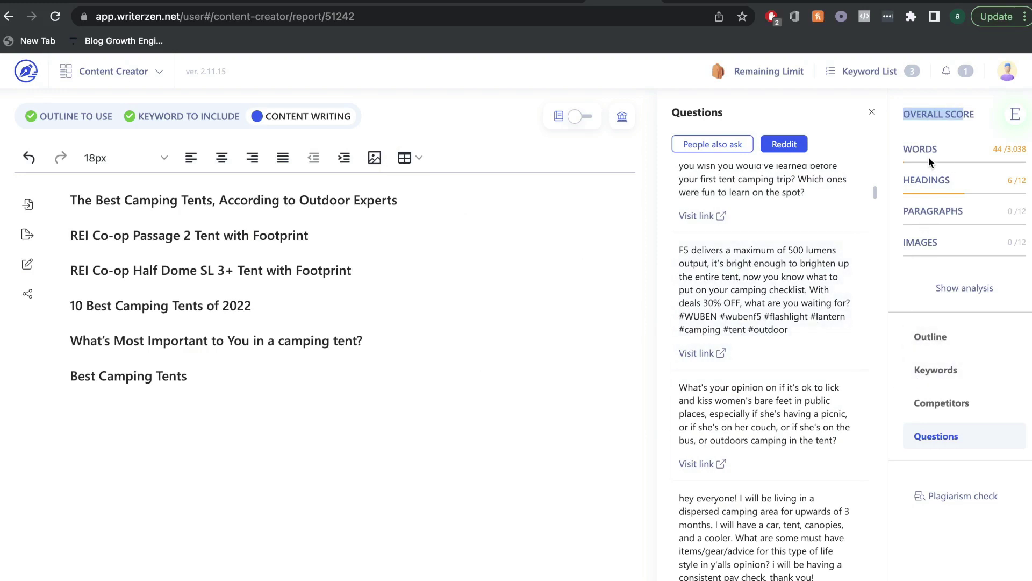
{"action": "left_click", "coordinate": [960, 127]}
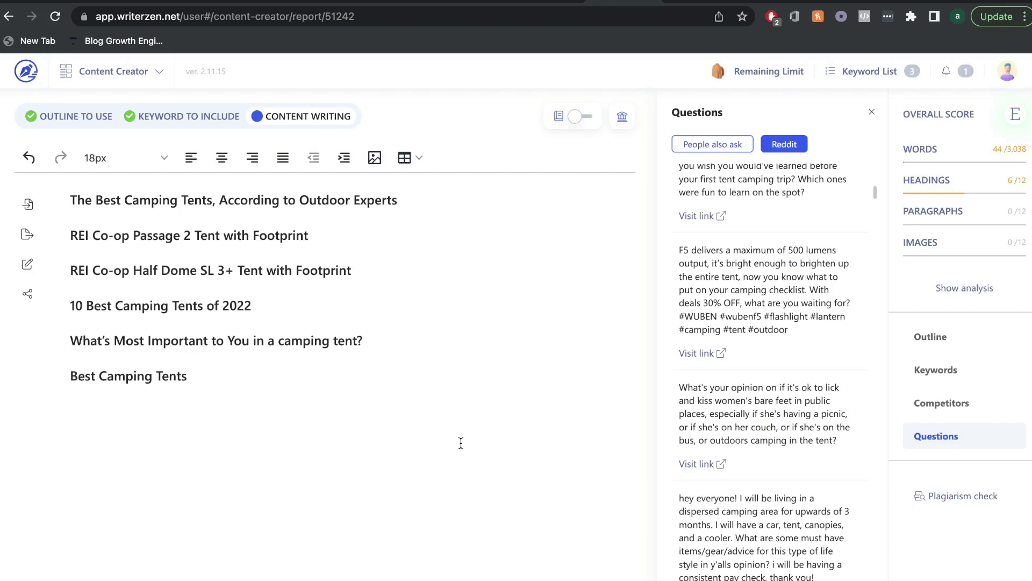
{"action": "left_click", "coordinate": [872, 112]}
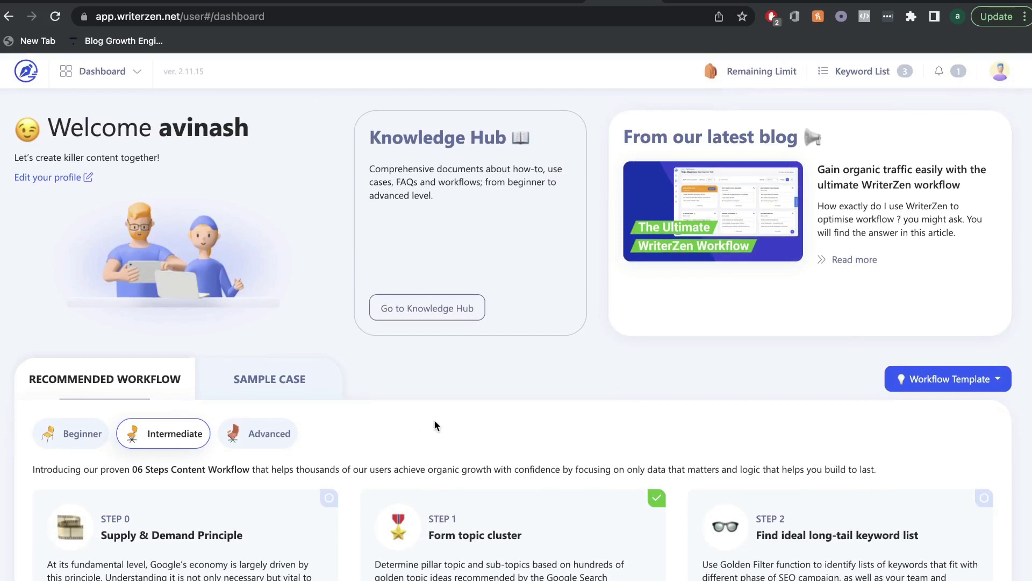
Review the dashboard's recommended workflow and tools, and switch to the WriterZen deal page on AppSumo.
{"action": "scroll", "coordinate": [435, 421], "scroll_direction": "down", "scroll_amount": 7}
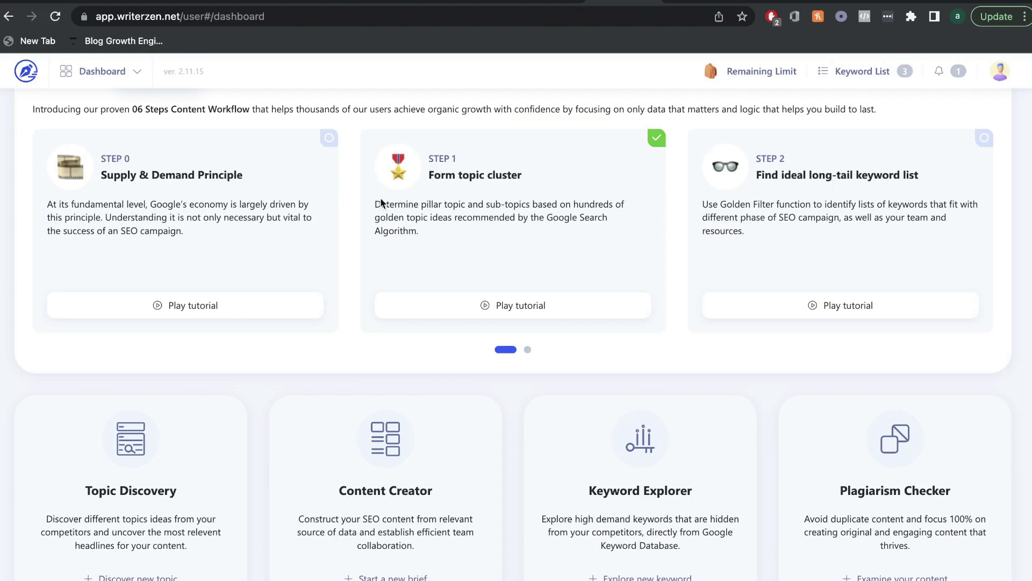
{"action": "left_click", "coordinate": [464, 3]}
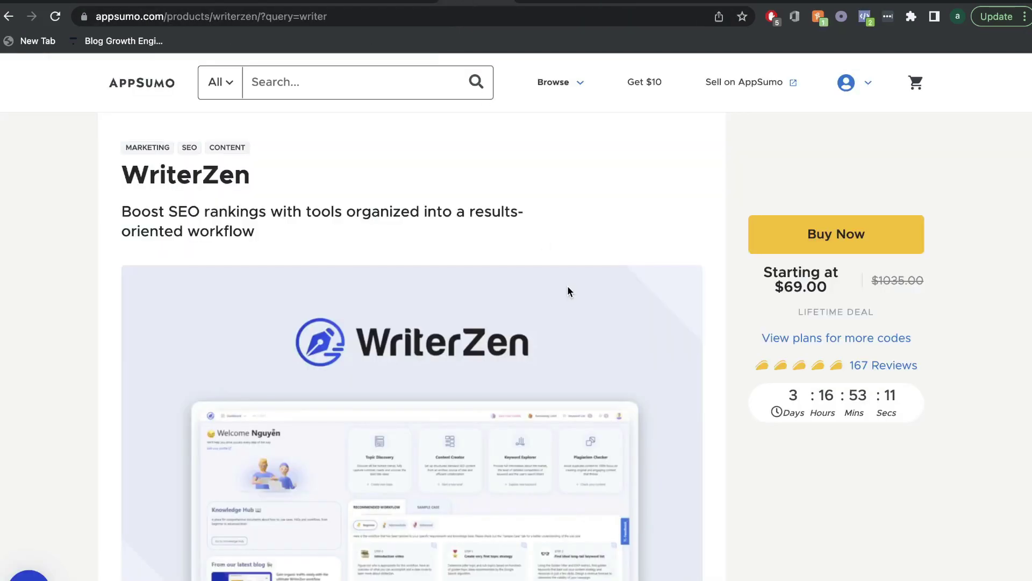